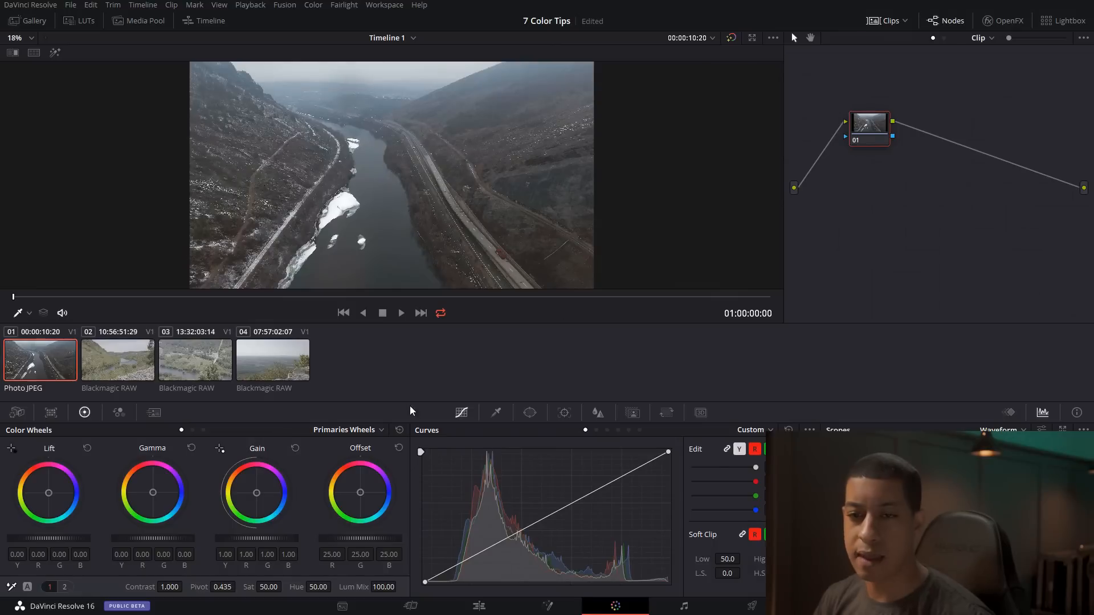
- Compare the Primaries Wheels, Primaries Bars and Log modes of the color wheels on the first clip
left_click(365, 430)
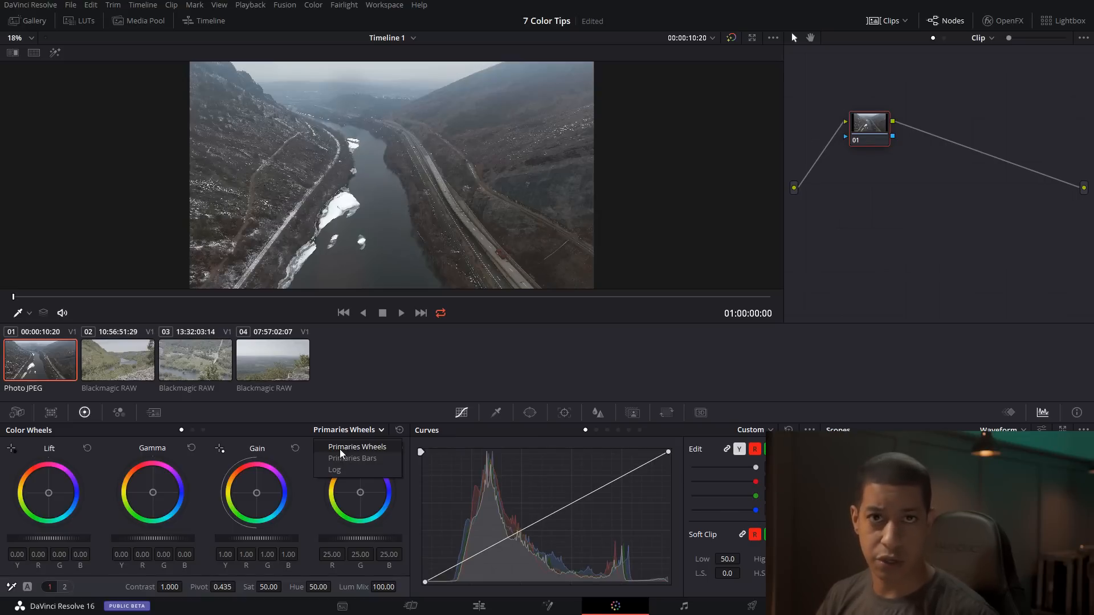
left_click(344, 468)
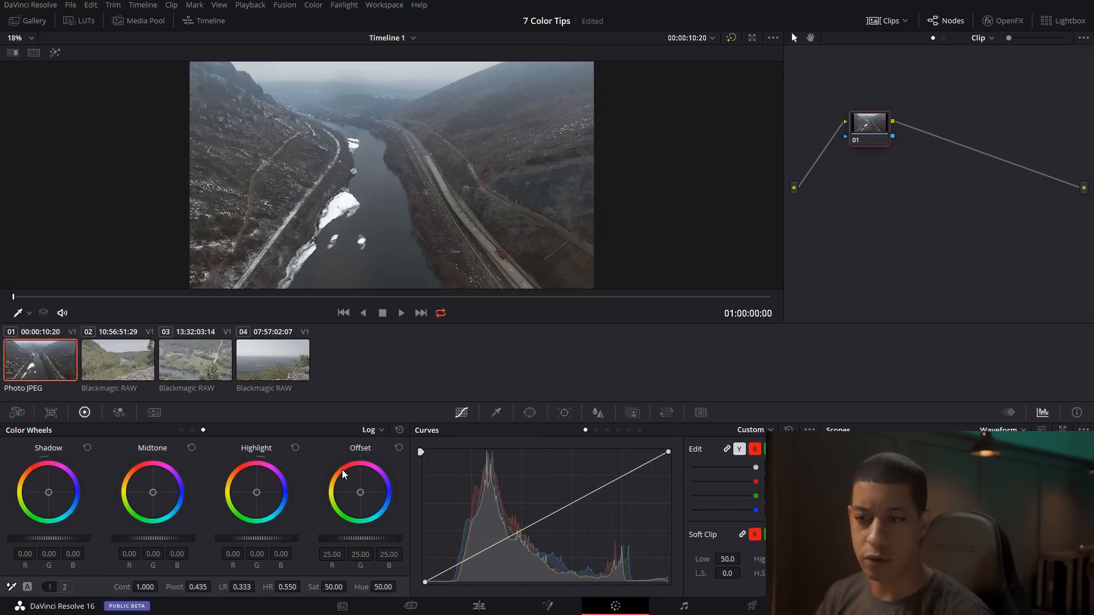
left_click(369, 430)
left_click(392, 456)
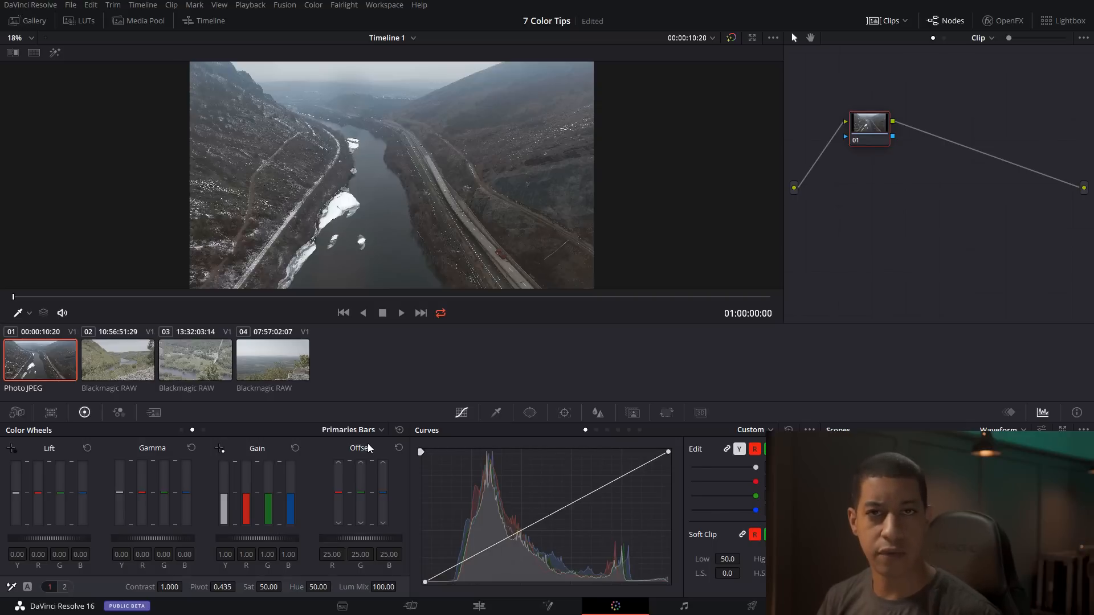
left_click(363, 431)
left_click(376, 472)
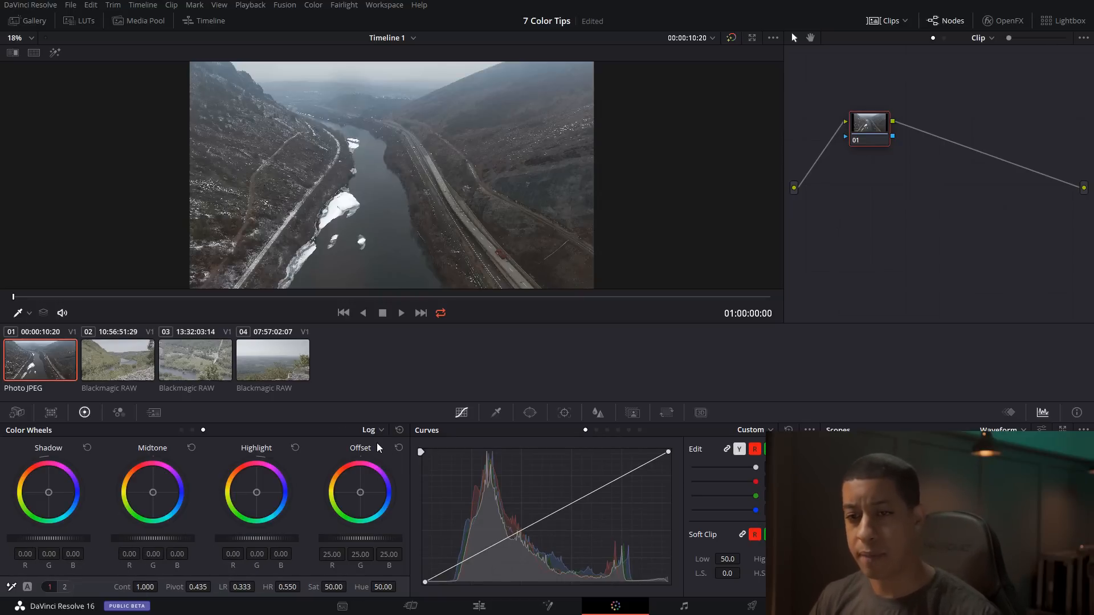
left_click(369, 428)
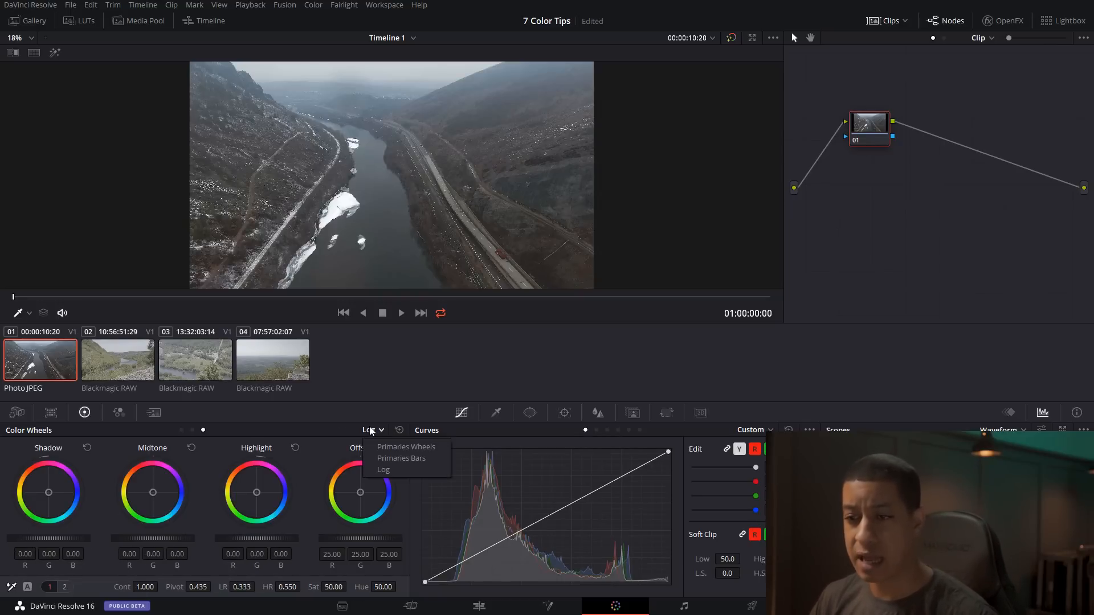
left_click(390, 443)
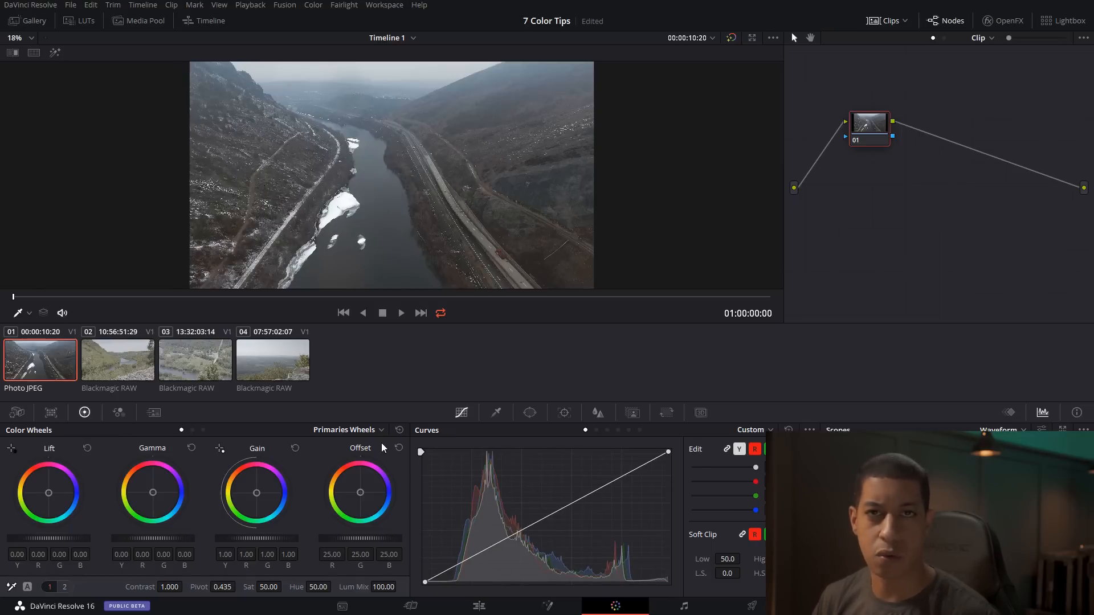
left_click(364, 430)
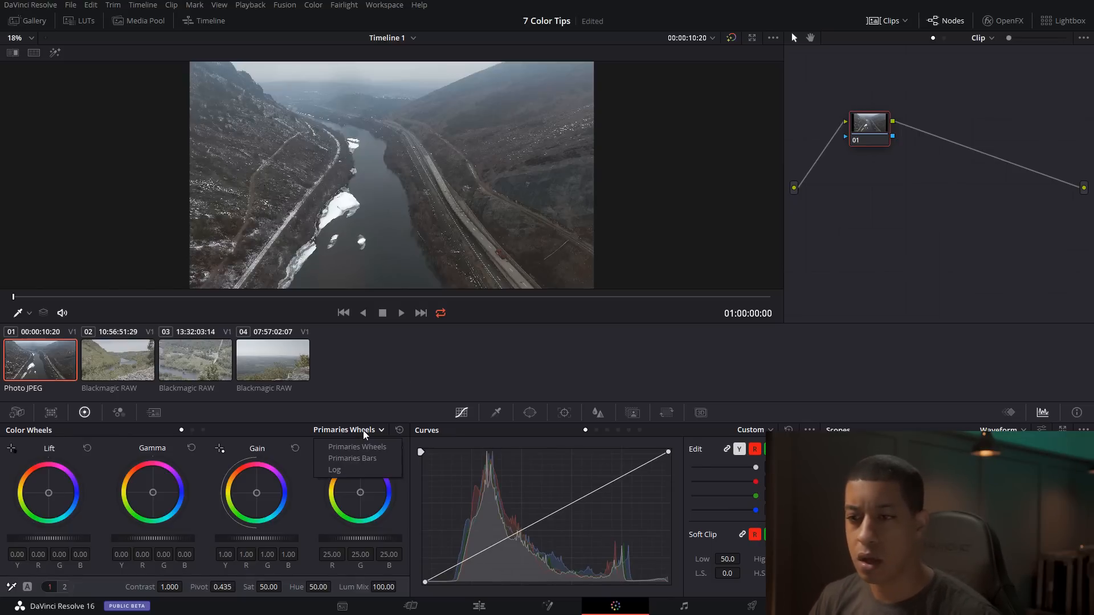
left_click(369, 469)
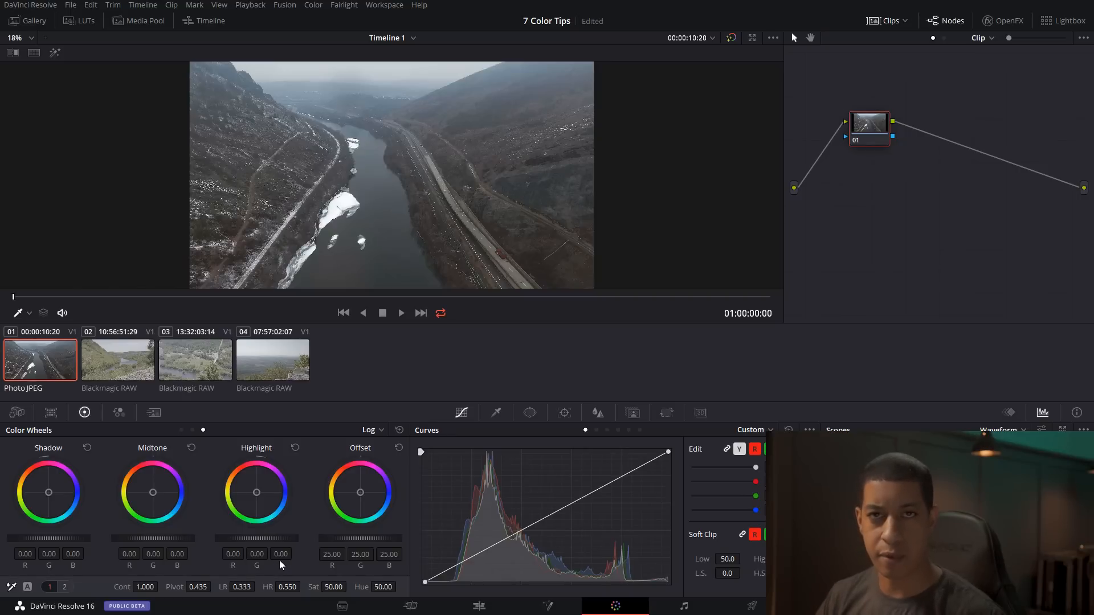
left_click(373, 431)
left_click(385, 449)
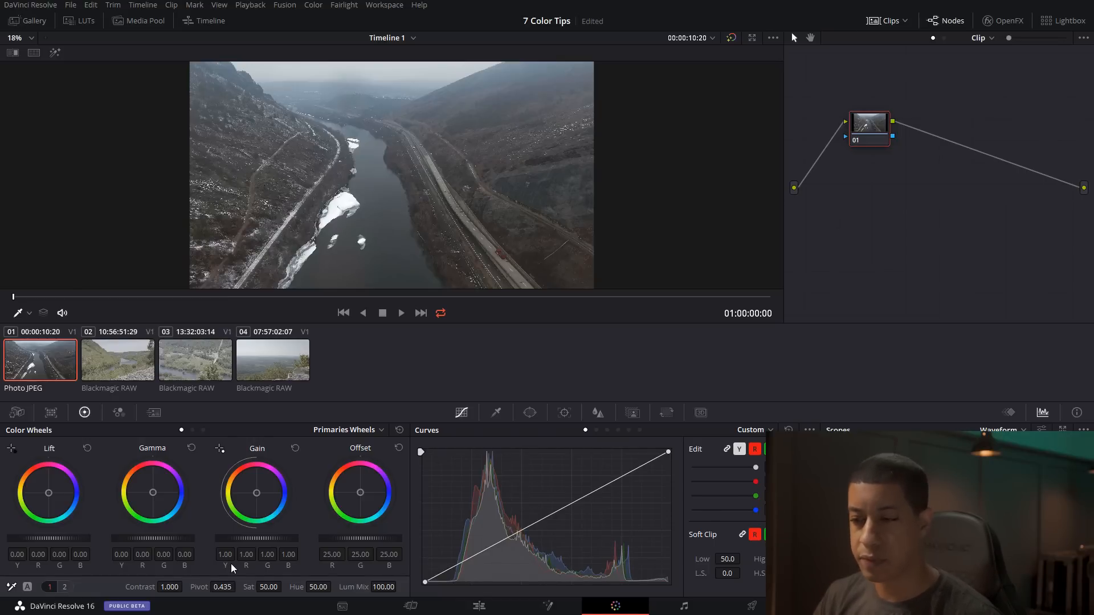
- Try raising the first clip's Gain to 1.66 with the primaries wheels, and reset it
left_click_drag(237, 538, 273, 538)
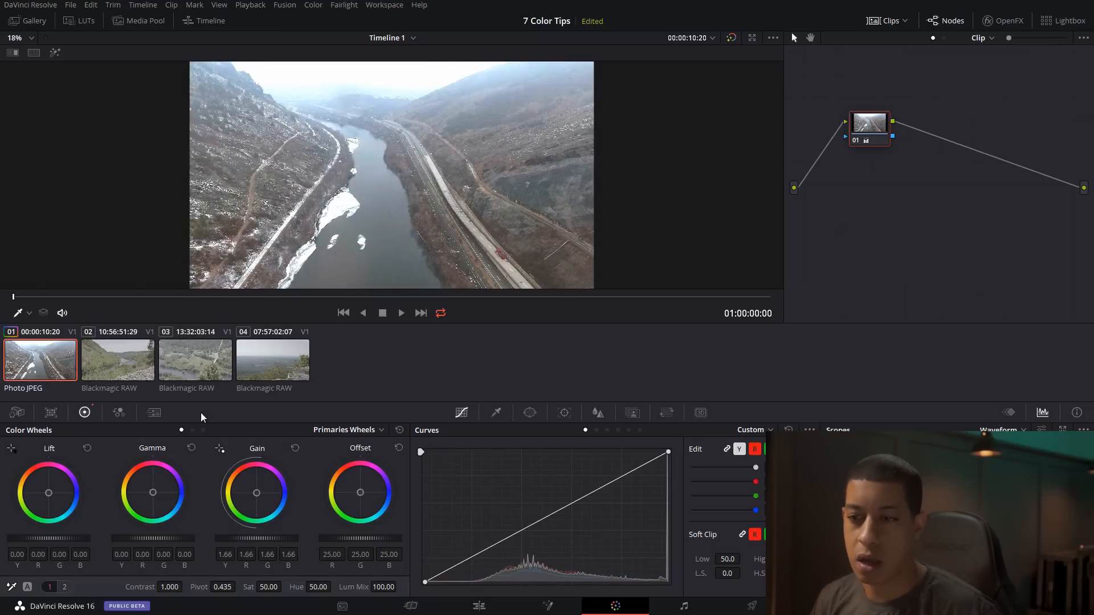
left_click(295, 448)
- Switch the color wheels to Log mode and raise the first clip's Highlight level to 0.48
left_click(357, 431)
left_click(334, 470)
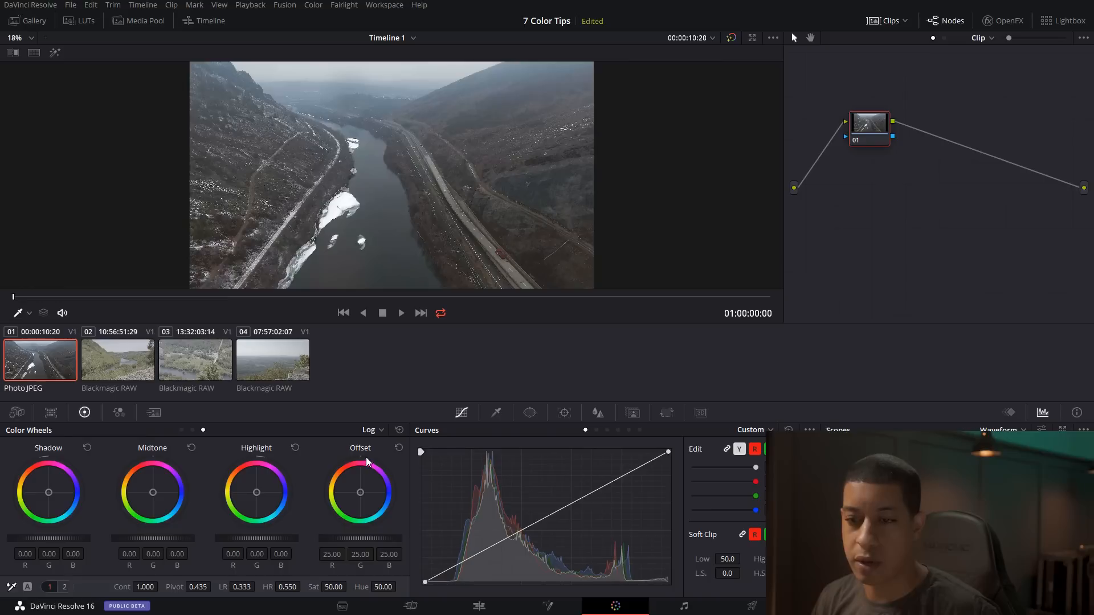
left_click_drag(246, 542, 272, 543)
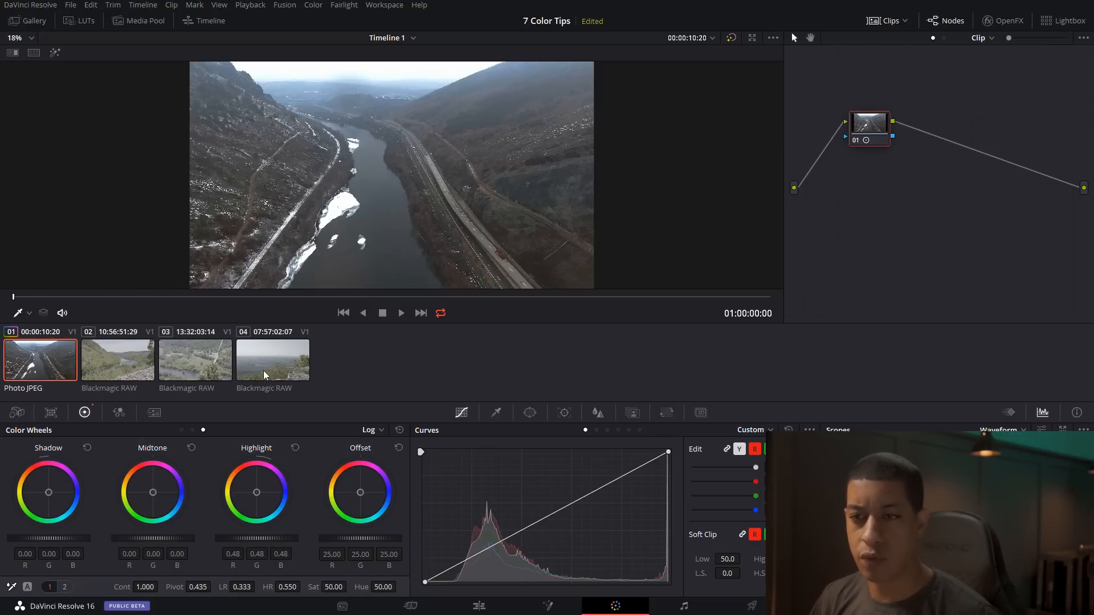
- Try a Gain of 1.68 on the third clip with the primaries wheels, and reset it
left_click(204, 372)
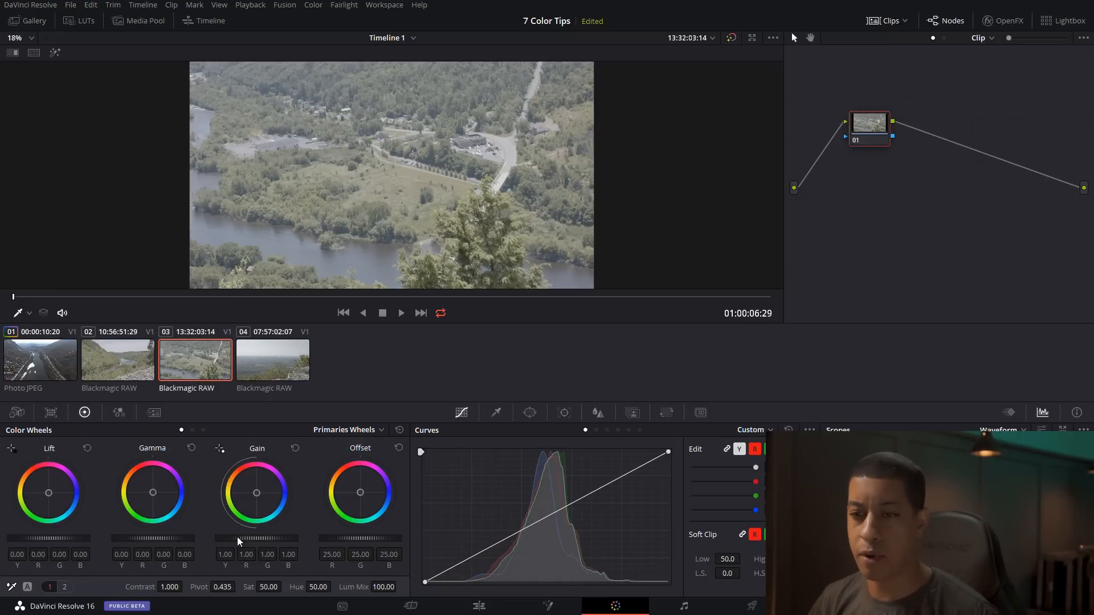
left_click_drag(241, 535, 271, 541)
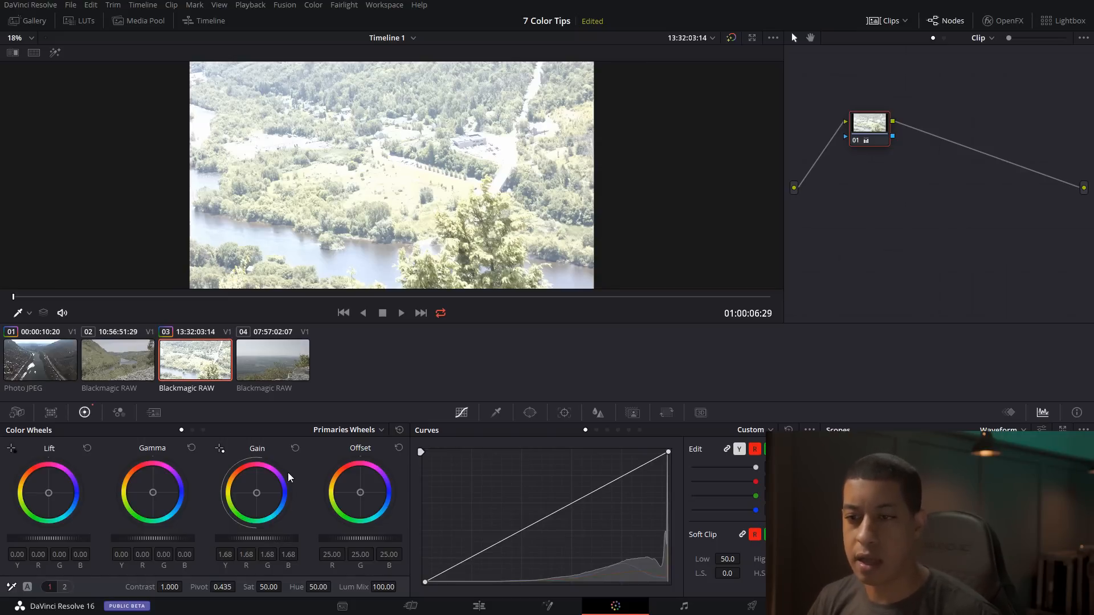
left_click(294, 449)
- Raise the third clip's Highlight level to 2.10 using the Log wheels
left_click(359, 430)
left_click(371, 469)
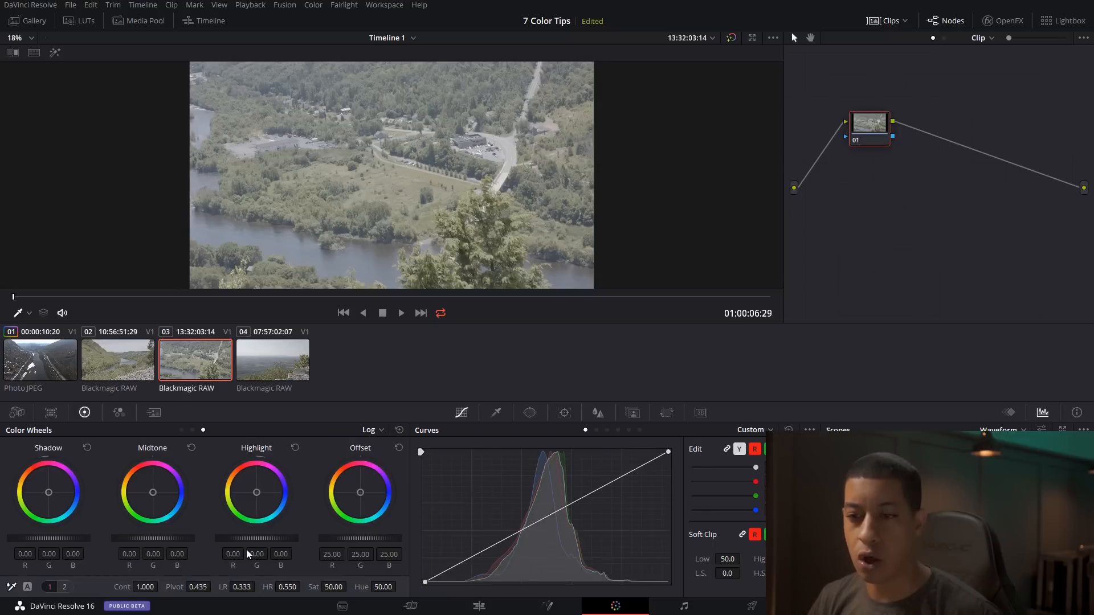
left_click_drag(234, 538, 255, 539)
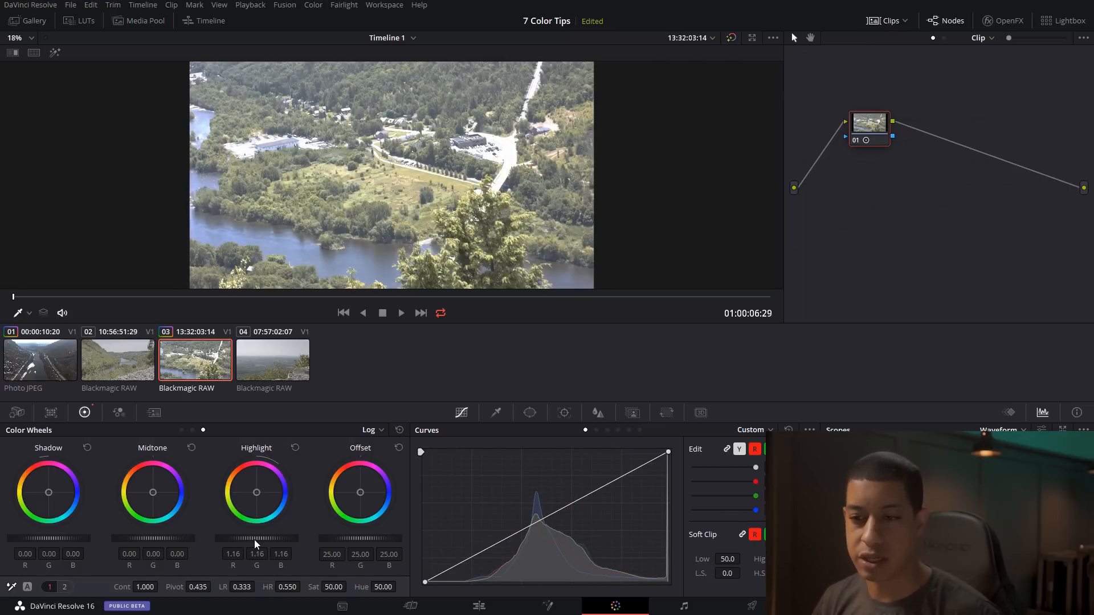
left_click_drag(256, 538, 271, 538)
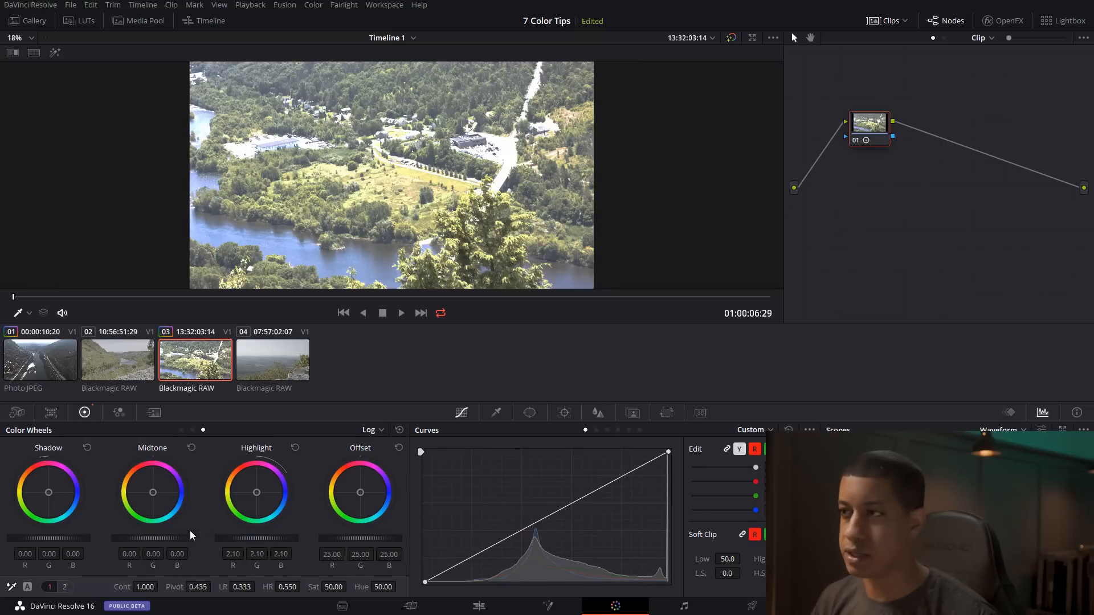
- Add a serial node below node 01 and raise its primaries Gain to 2.01
key("alt+s")
left_click_drag(929, 129, 886, 237)
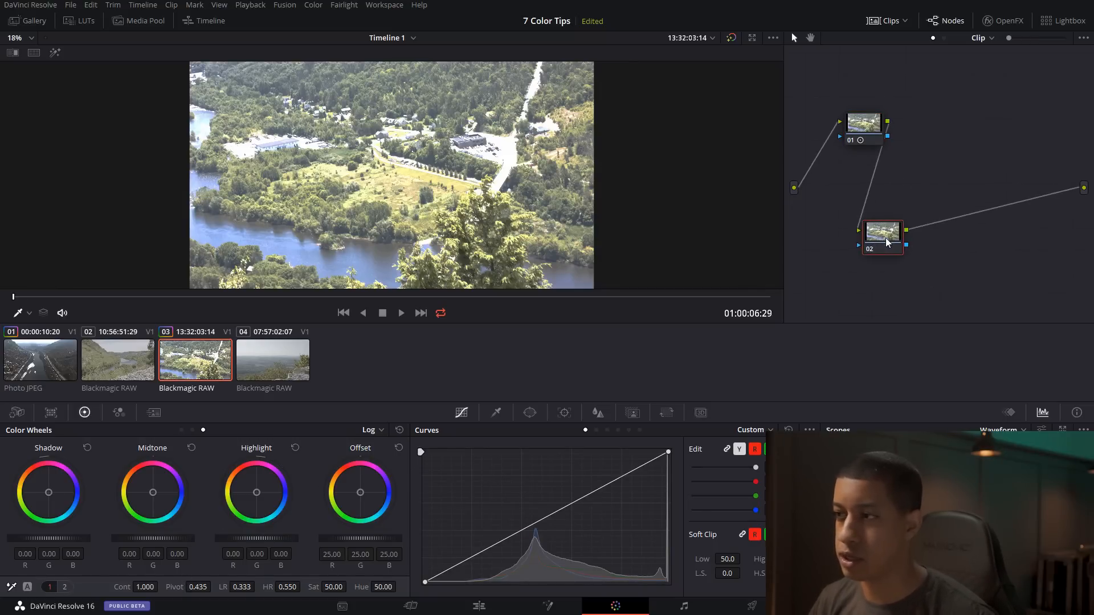
left_click(181, 430)
left_click_drag(234, 543, 280, 543)
- Disable node 01 and lower node 02's Gain to 1.64, judging it on the frame at 01:00:09:10
left_click(863, 139)
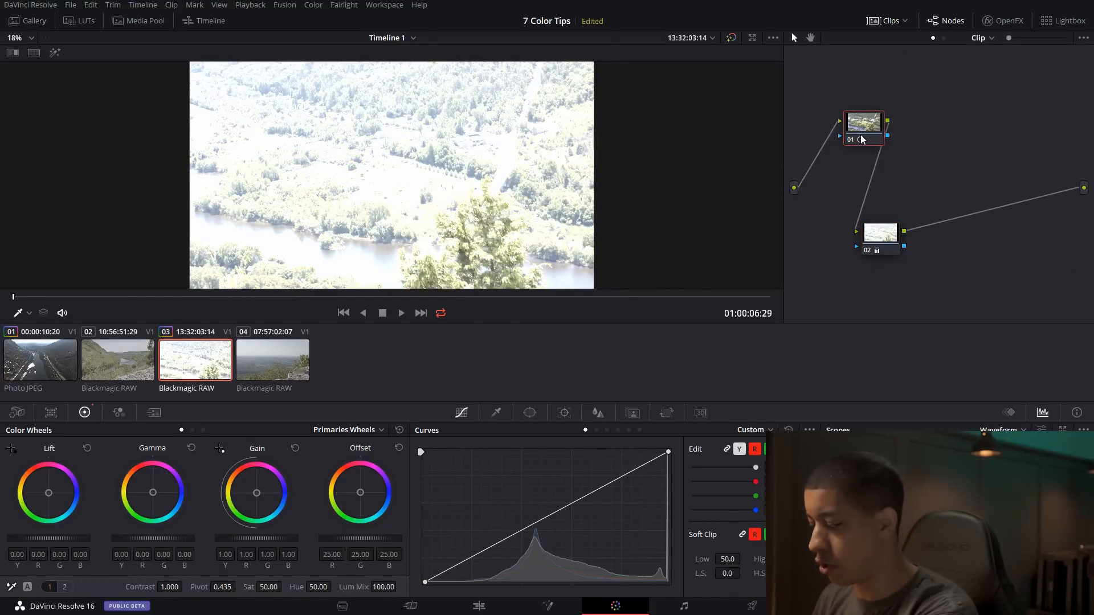
left_click(877, 244)
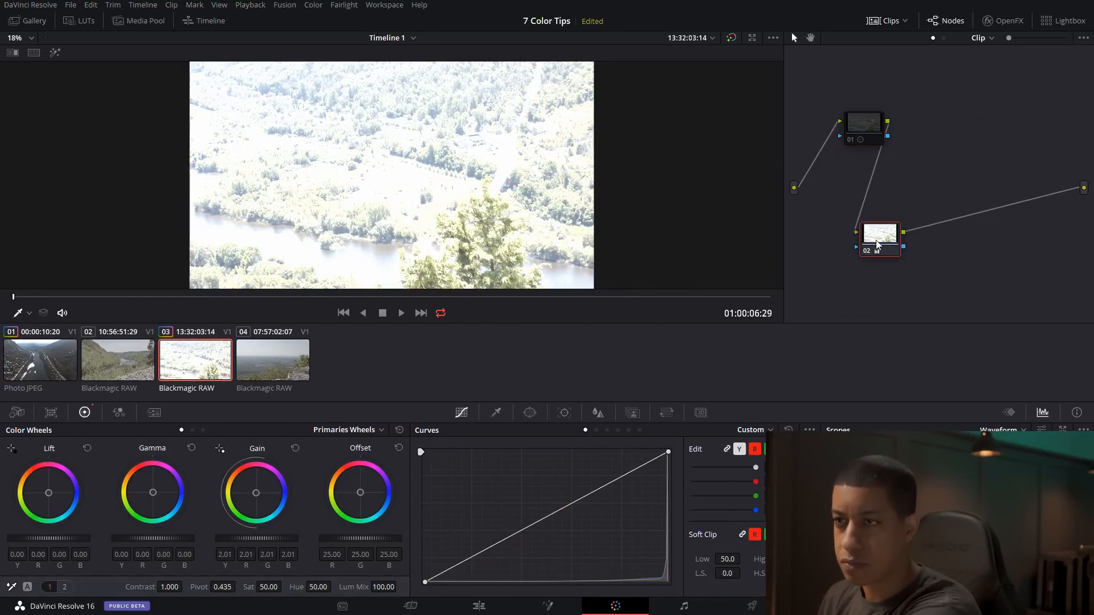
left_click_drag(279, 296, 381, 297)
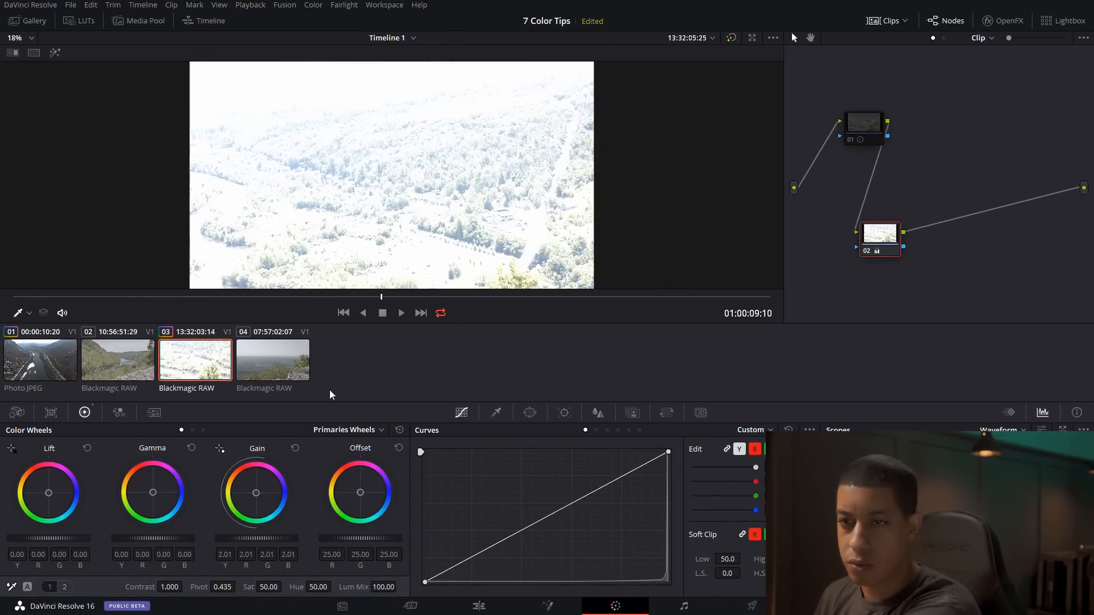
mouse_move(292, 540)
left_mouse_down()
mouse_move(260, 540)
mouse_move(274, 539)
left_mouse_up()
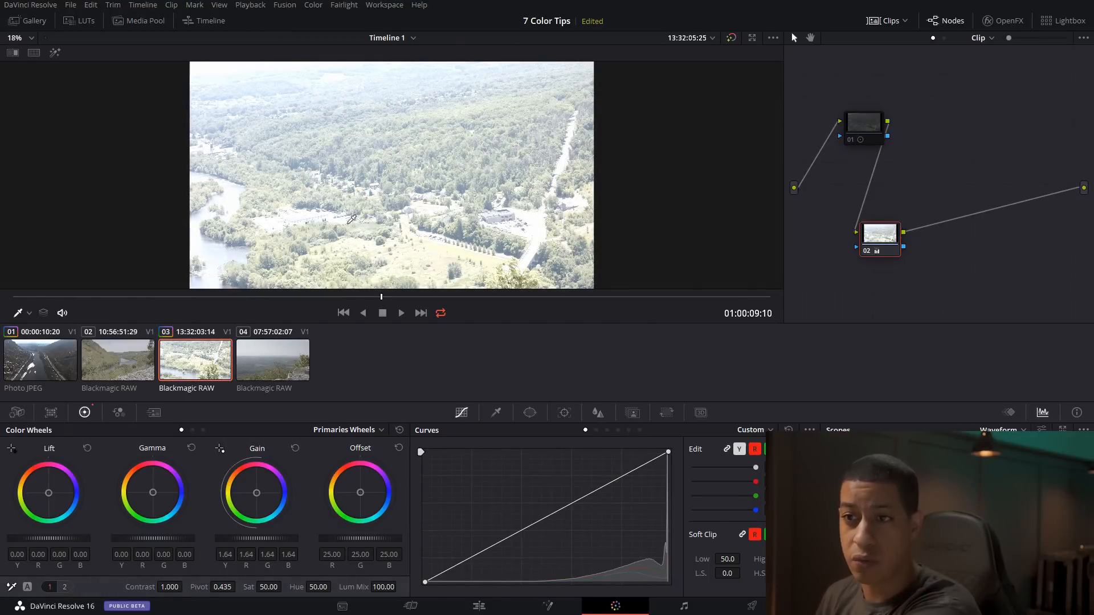
- Compare the Log highlight grade in node 01 with the Gain grade in node 02 by enabling and disabling the nodes
left_click(874, 238)
key("ctrl+d")
left_click(864, 125)
key("ctrl+d")
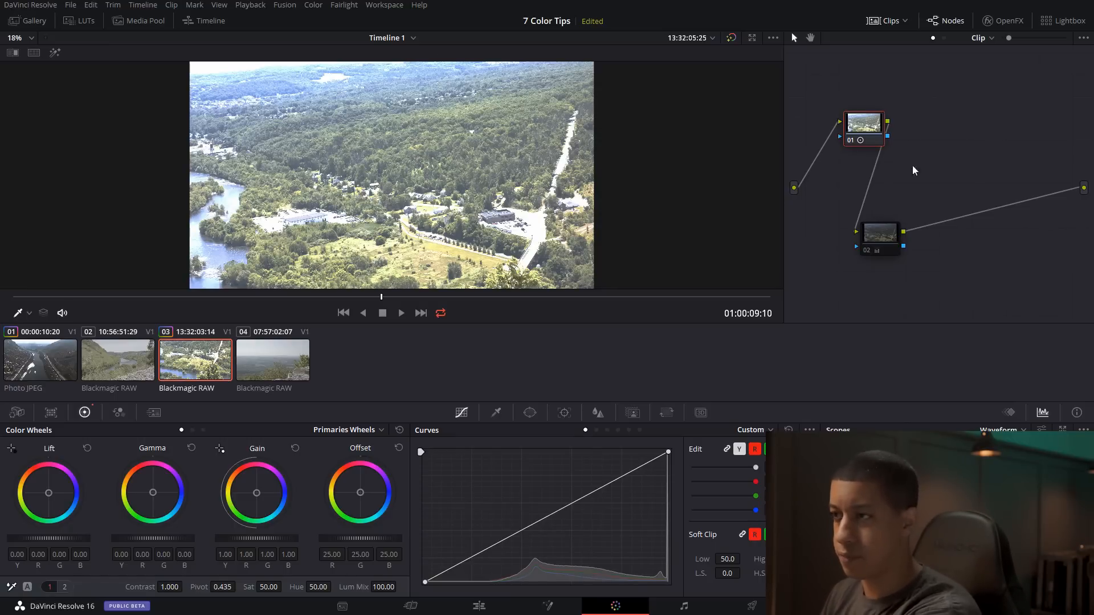
left_click(882, 238)
key("ctrl+d")
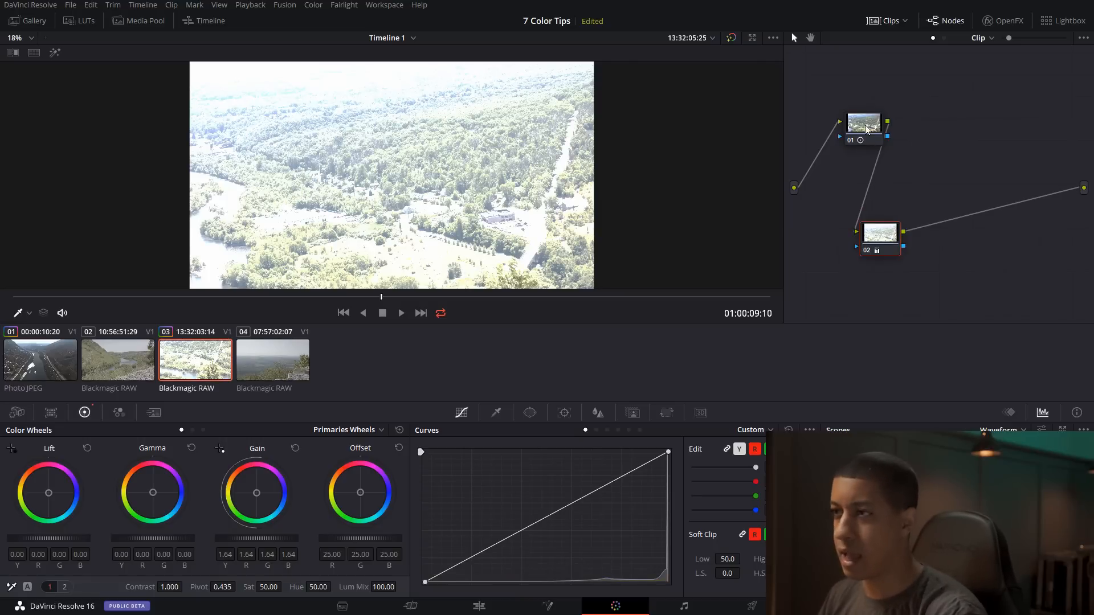
- Clear all grades from the third clip, leaving one empty node, and place that node slightly lower in the graph
key("Delete")
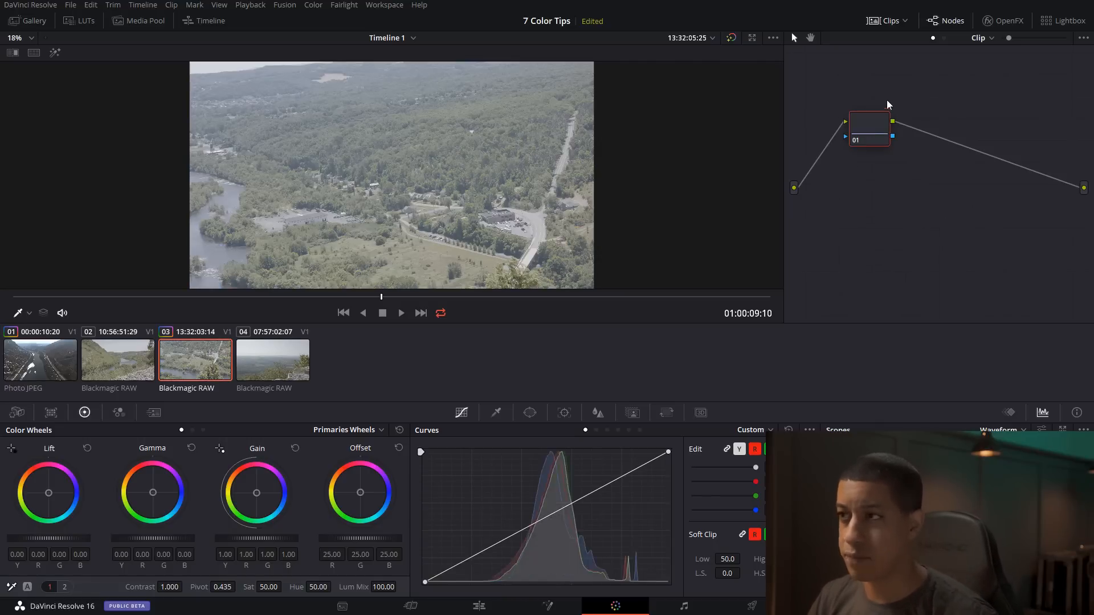
left_click_drag(878, 130, 883, 159)
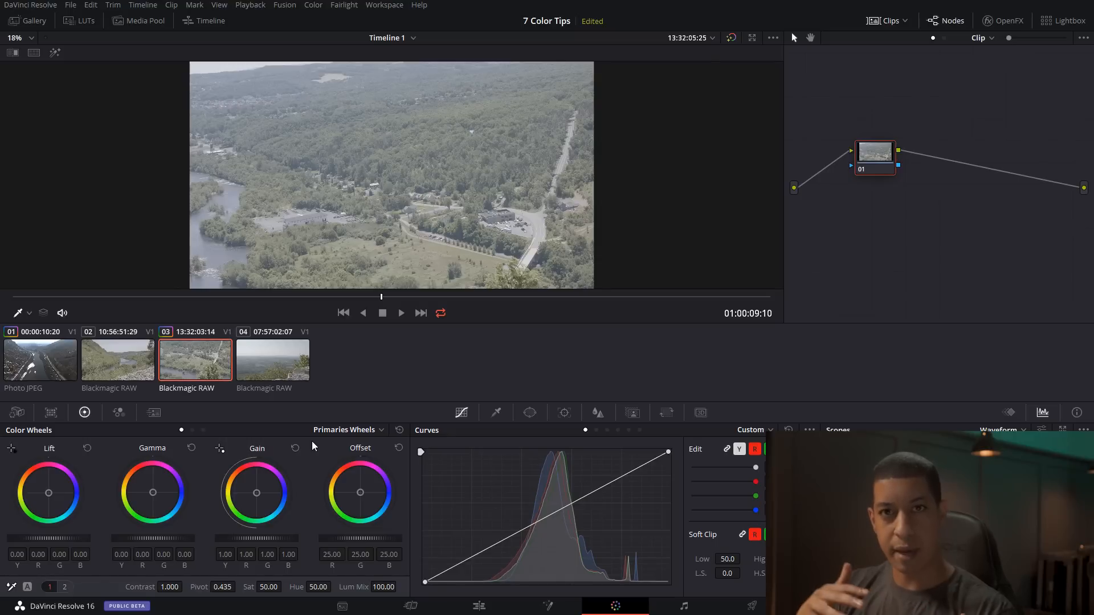
- Switch the third clip's color wheels to Log mode
left_click(204, 430)
left_click(204, 430)
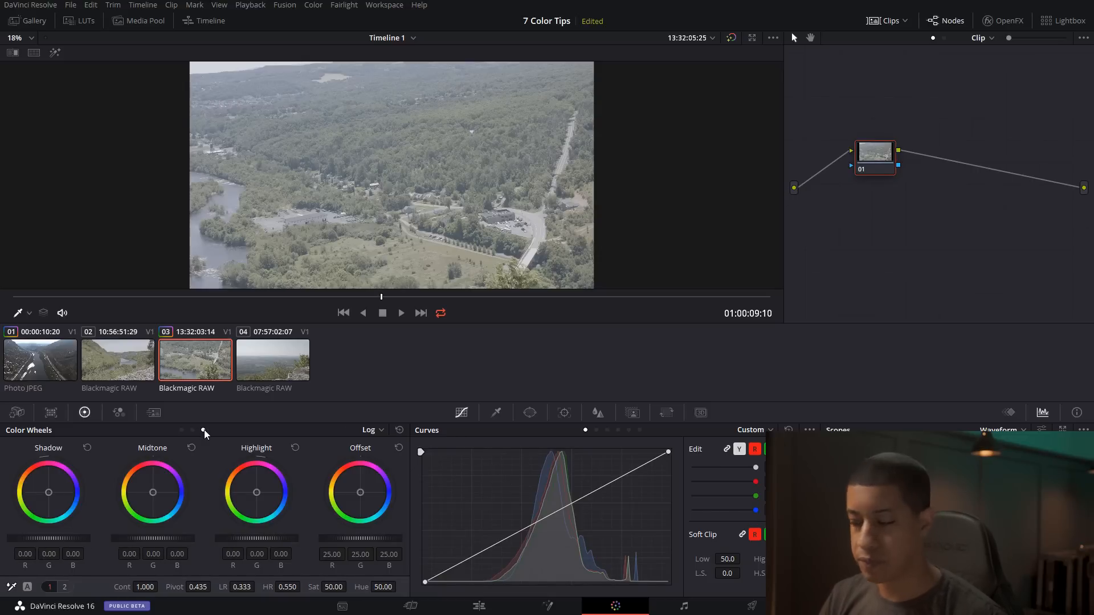
- Try a magenta Highlight tint of R 0.75, G -0.28, B 0.52 with different high-range values, shift it towards orange, and reset the Log wheels
left_click_drag(257, 492, 268, 474)
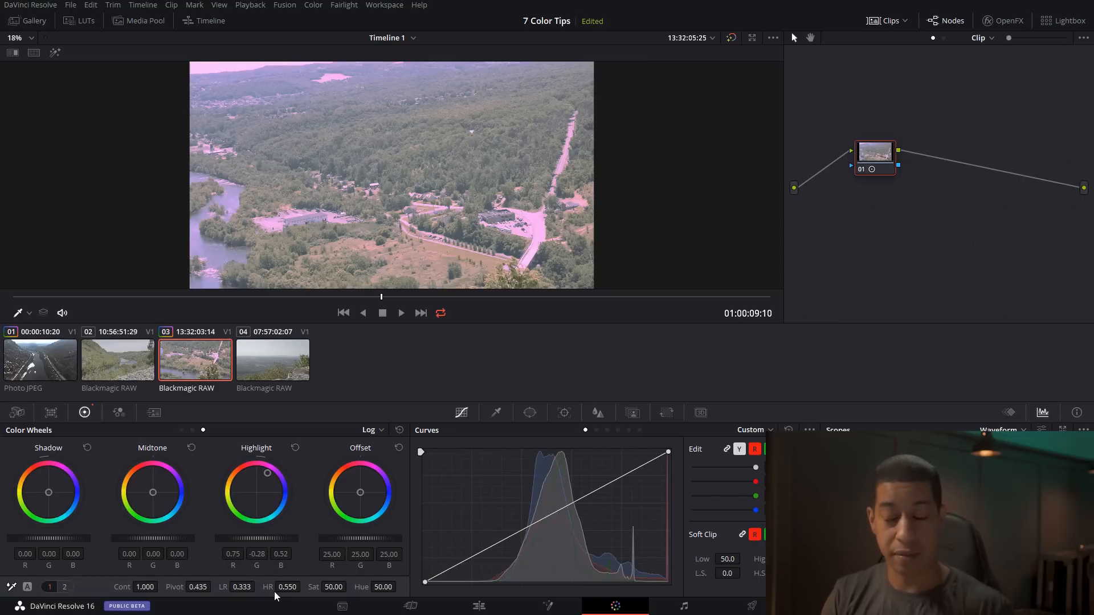
mouse_move(284, 586)
left_mouse_down()
mouse_move(304, 587)
mouse_move(271, 587)
mouse_move(304, 586)
left_mouse_up()
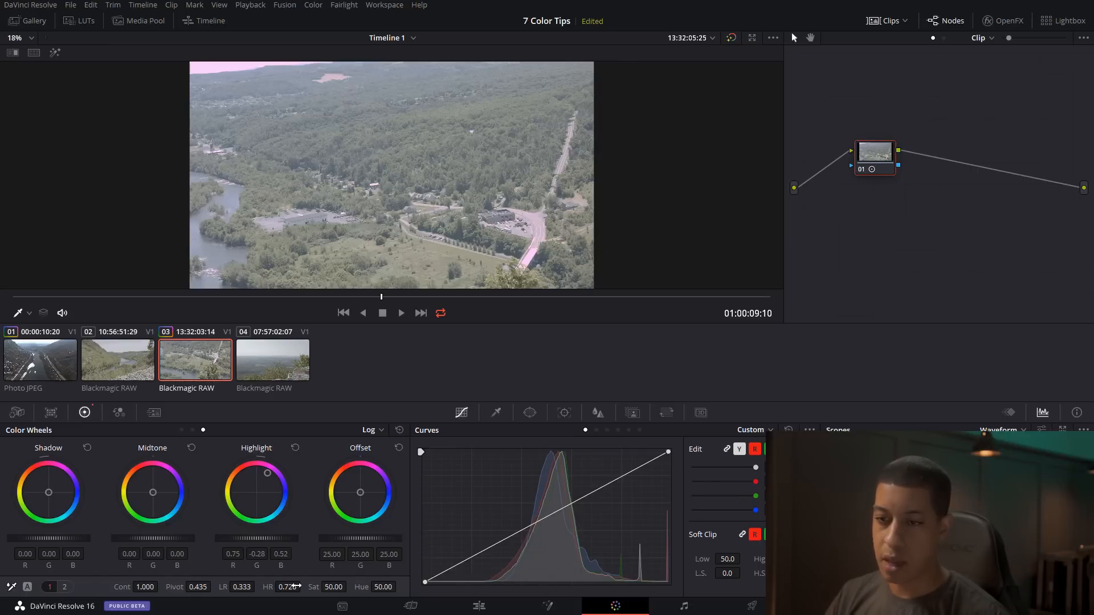
mouse_move(288, 587)
left_mouse_down()
mouse_move(304, 587)
mouse_move(286, 585)
left_mouse_up()
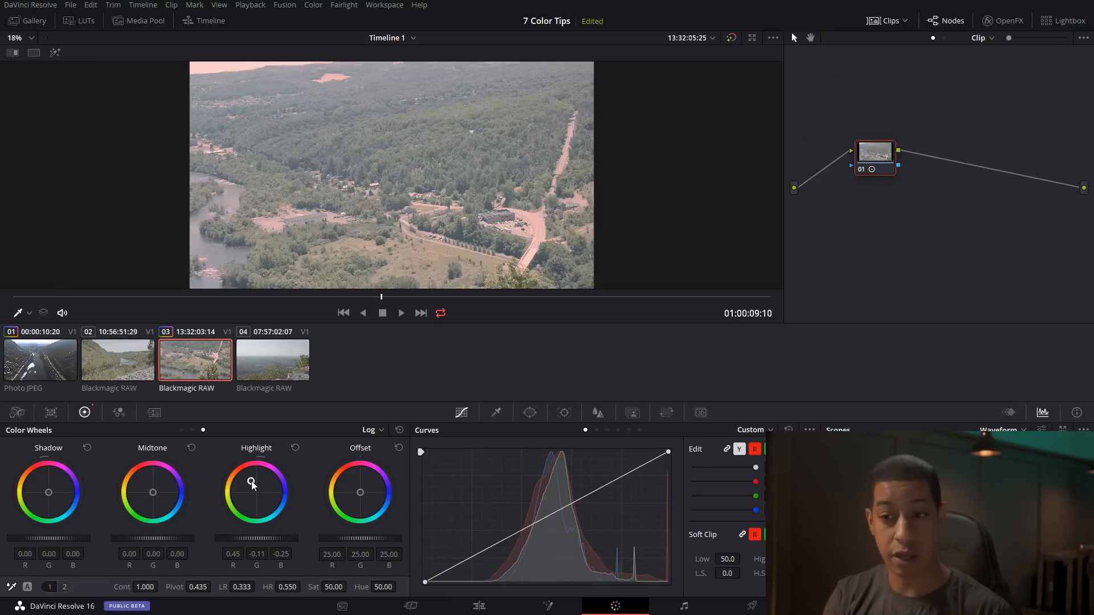
left_click(400, 431)
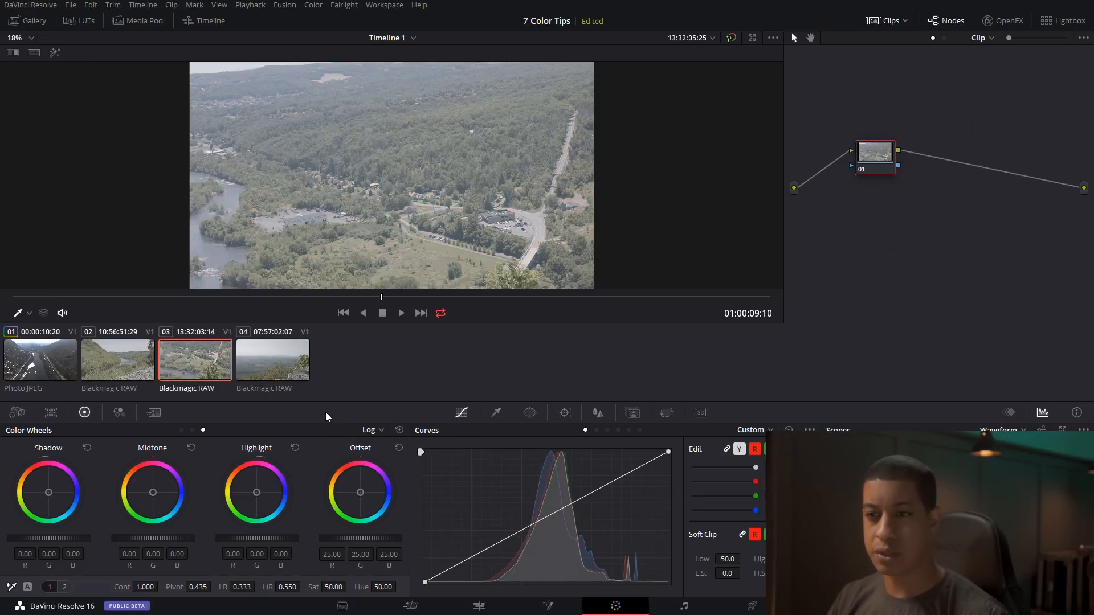
- Raise the second clip's saturation to 82.90
left_click(132, 377)
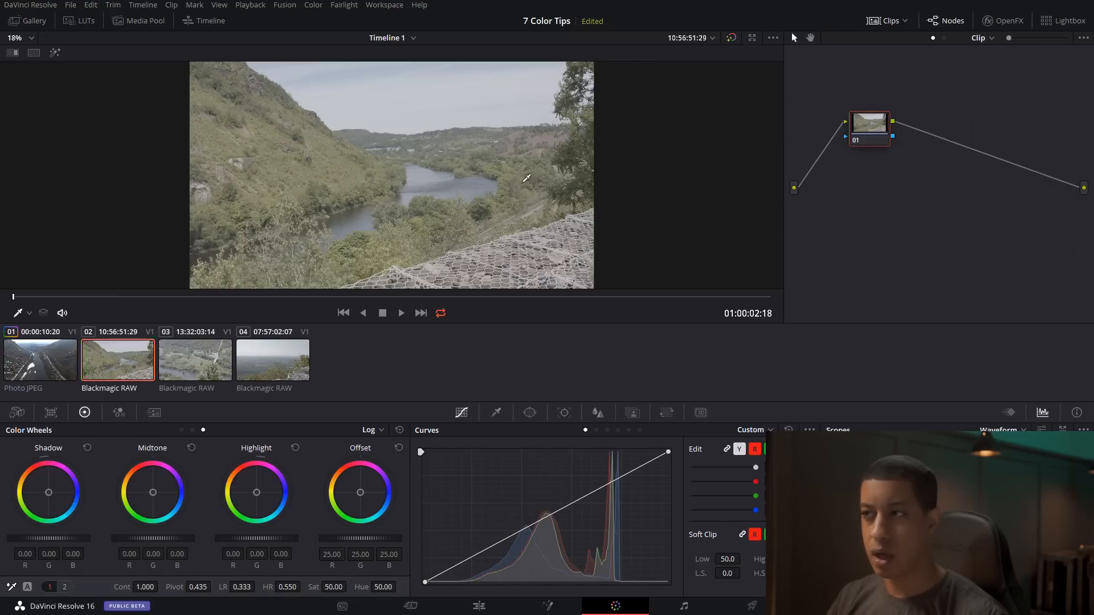
left_click_drag(318, 592, 351, 587)
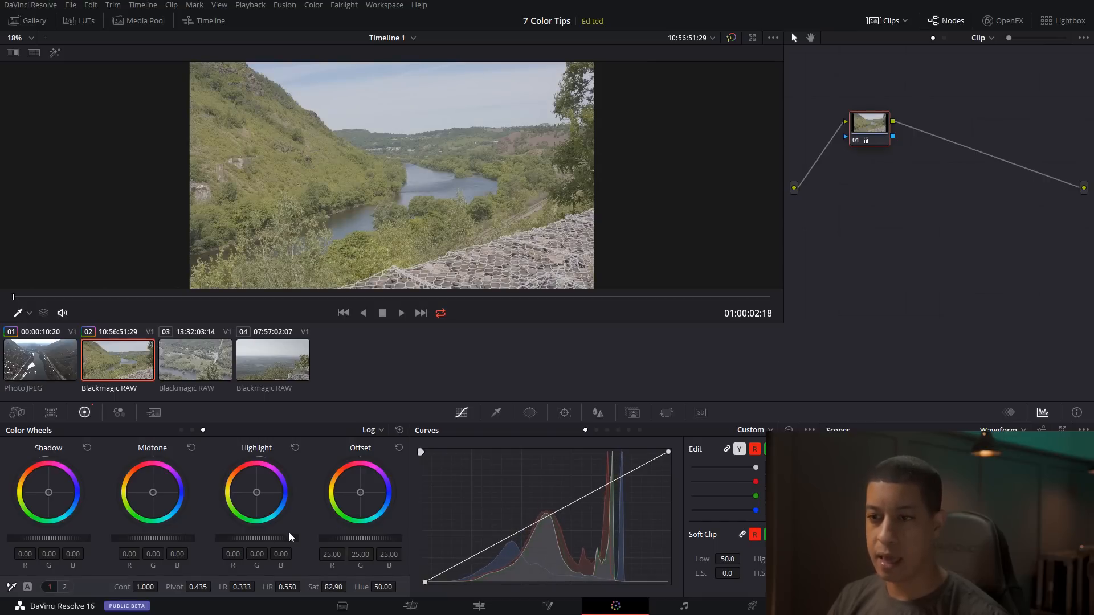
- Set the second clip's Log Highlight level to 0.24 and its Shadow level to -0.08
left_click_drag(258, 538, 265, 545)
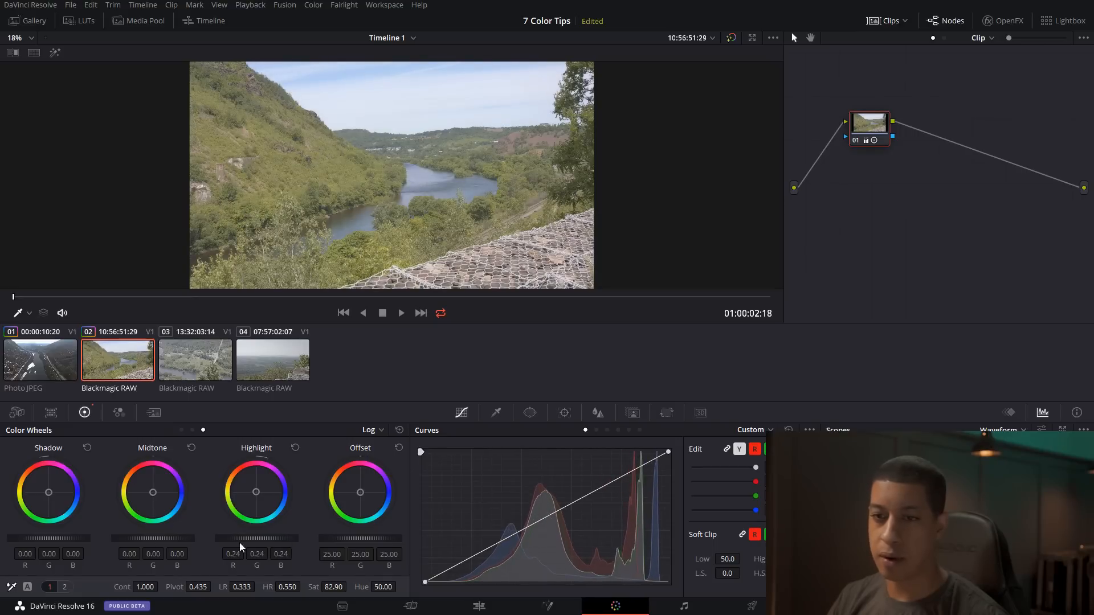
left_click_drag(48, 538, 44, 538)
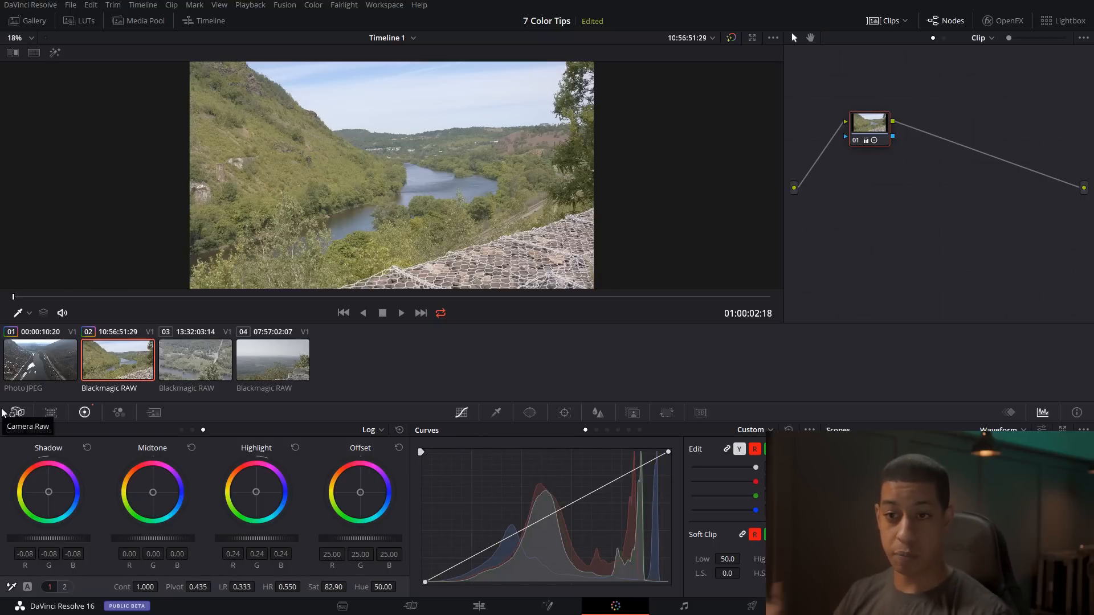
- Widen the node editor and save the second clip's grade node as a shared node
left_click(212, 371)
left_click(269, 366)
left_click(204, 367)
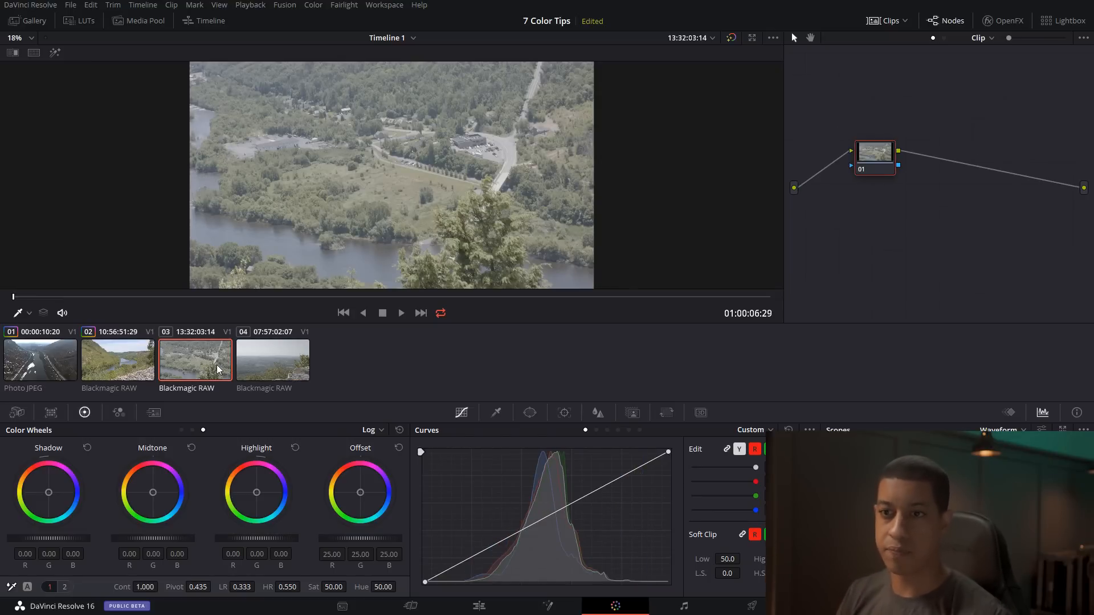
left_click(112, 365)
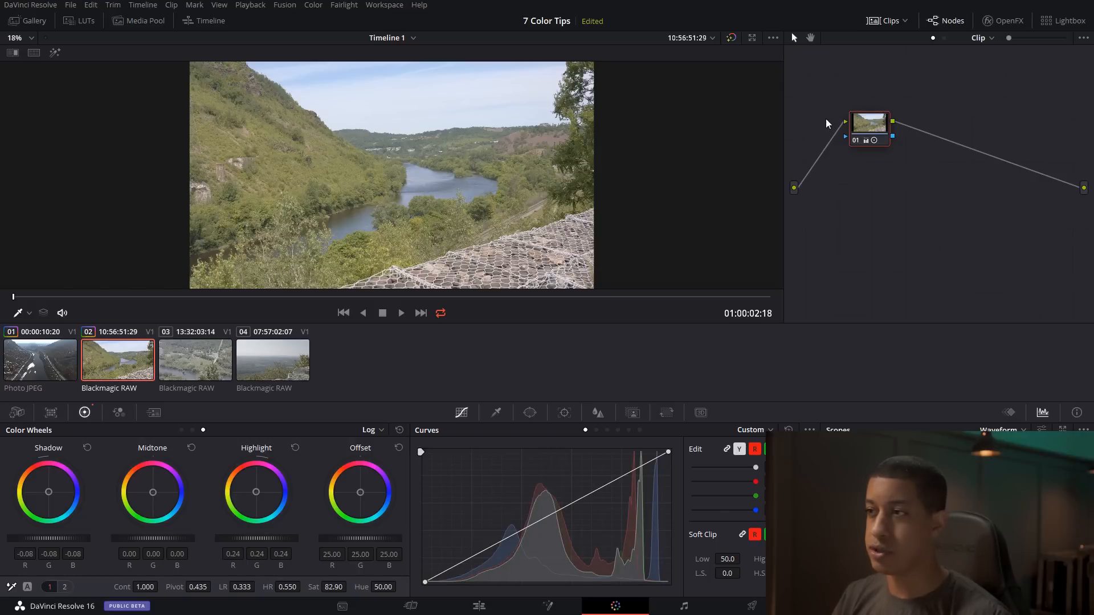
left_click_drag(782, 221, 549, 208)
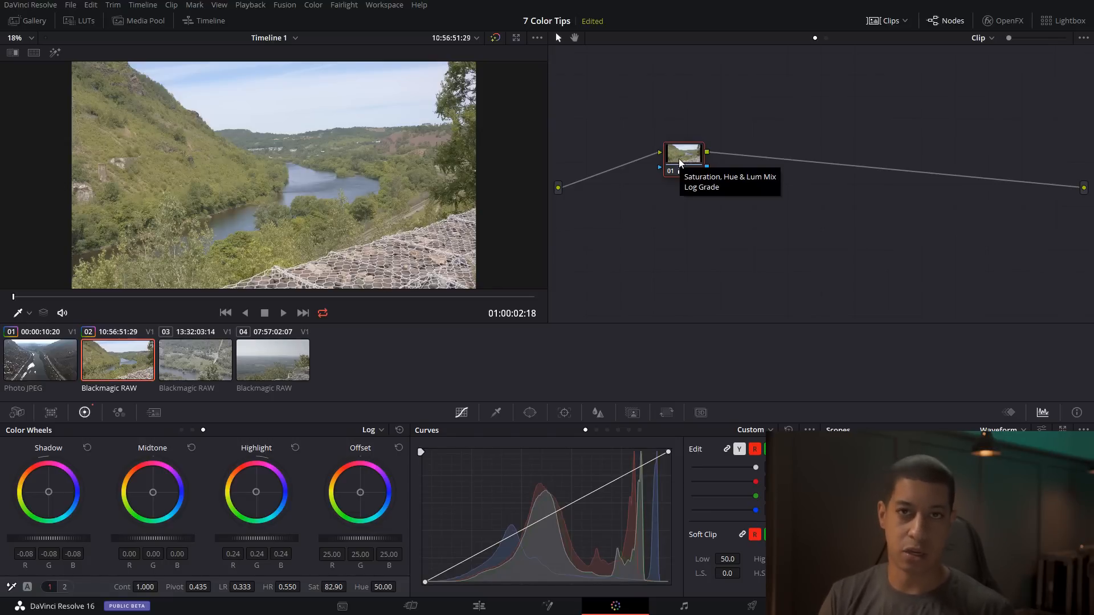
right_click(680, 164)
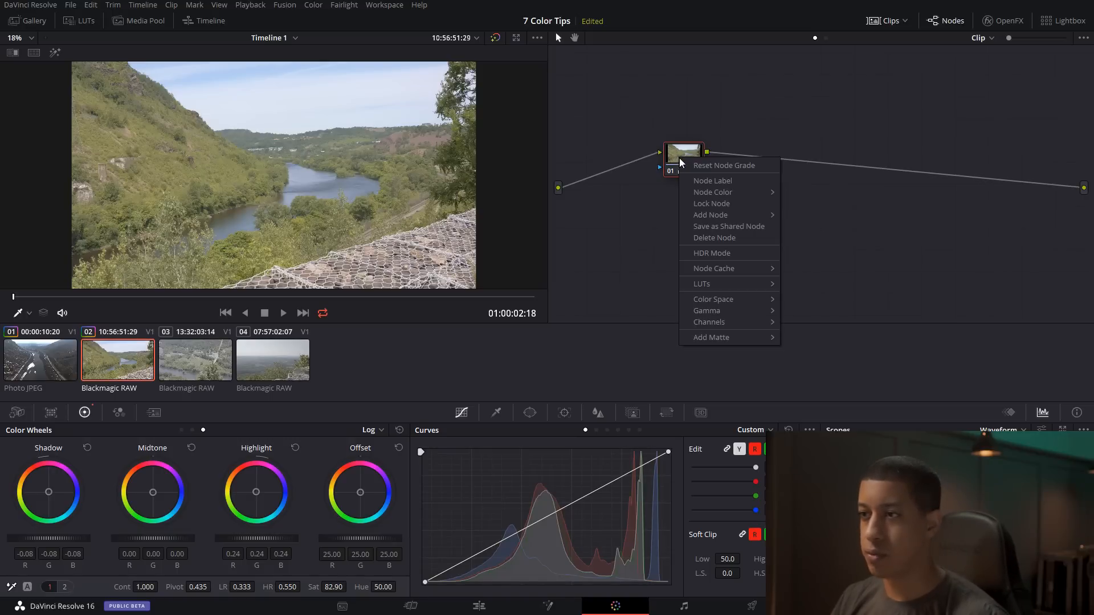
left_click(715, 226)
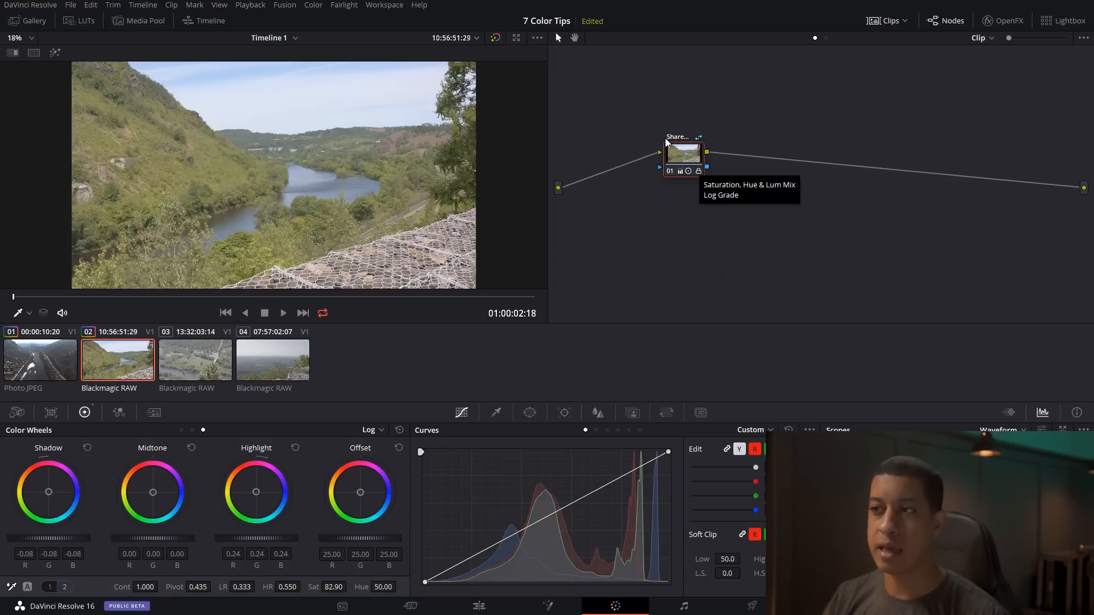
- Unlock the second clip's shared node and label it "overall"
right_click(691, 153)
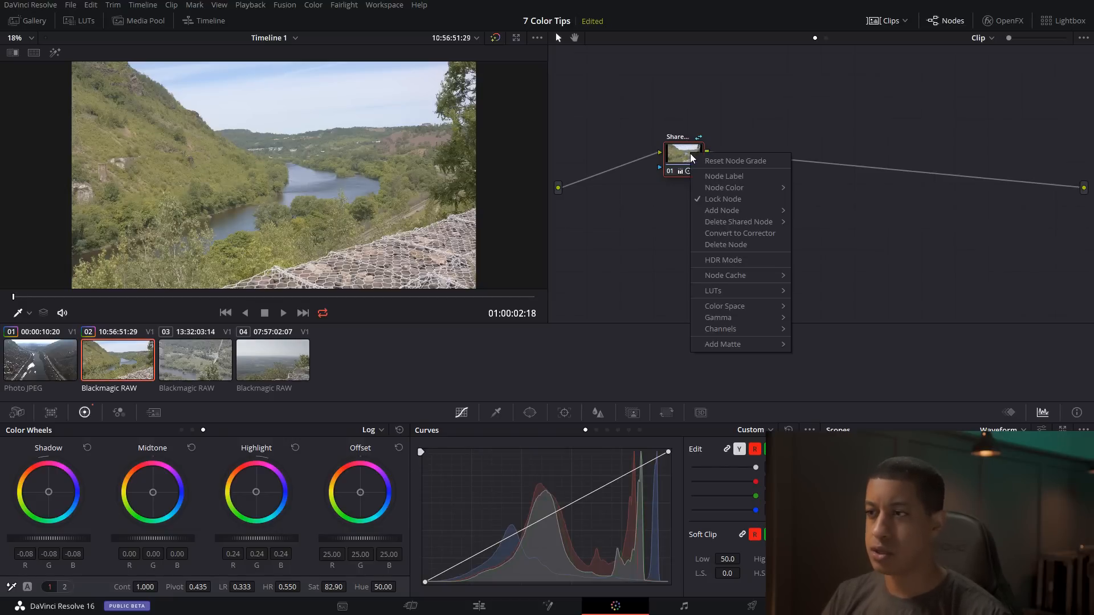
left_click(725, 199)
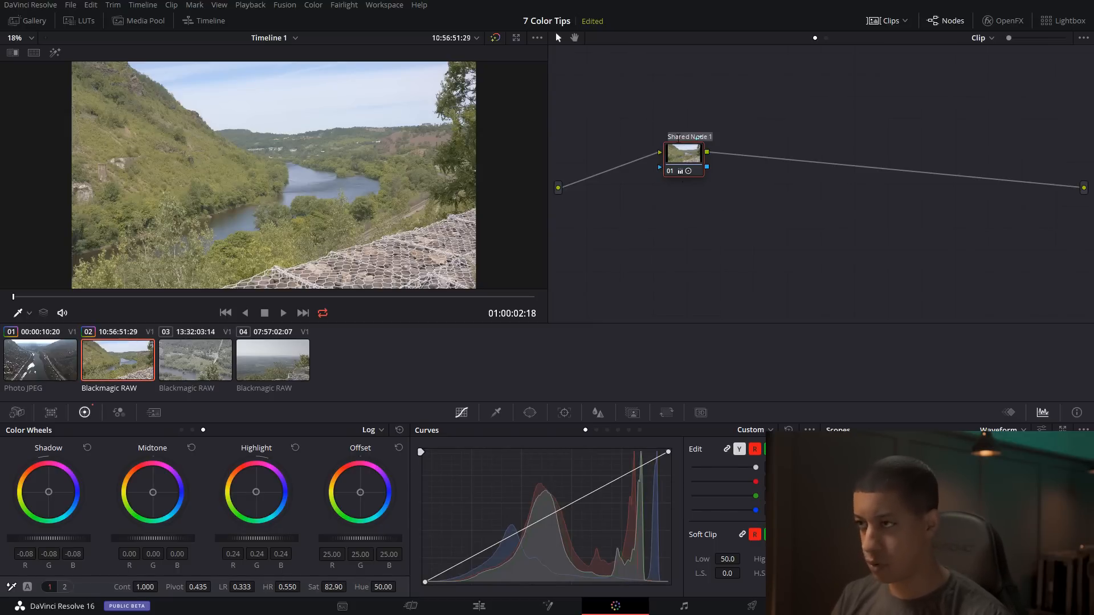
type("overall")
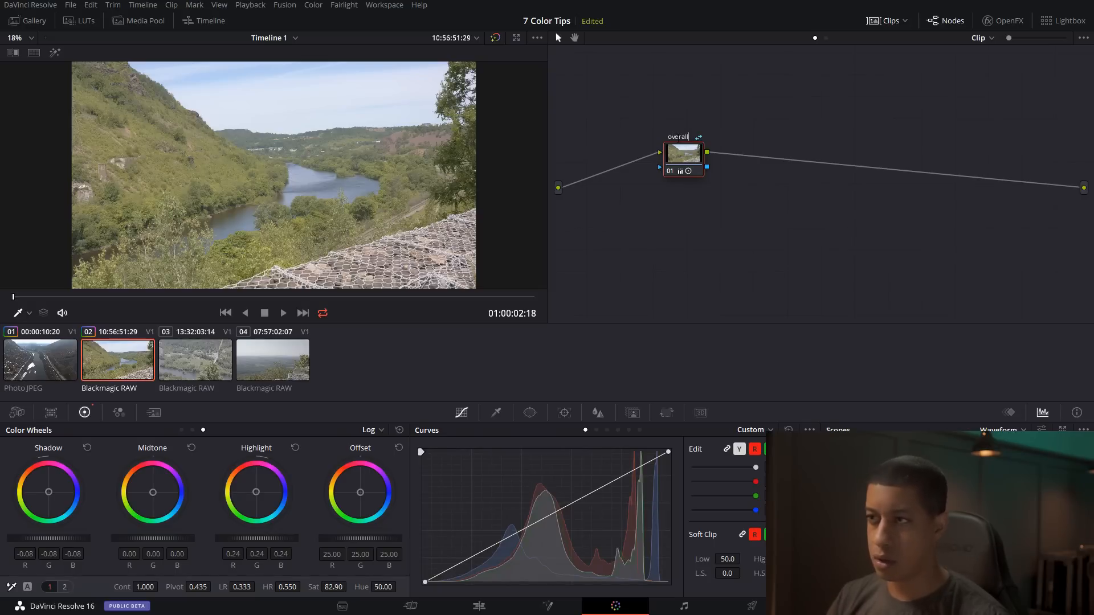
key("Return")
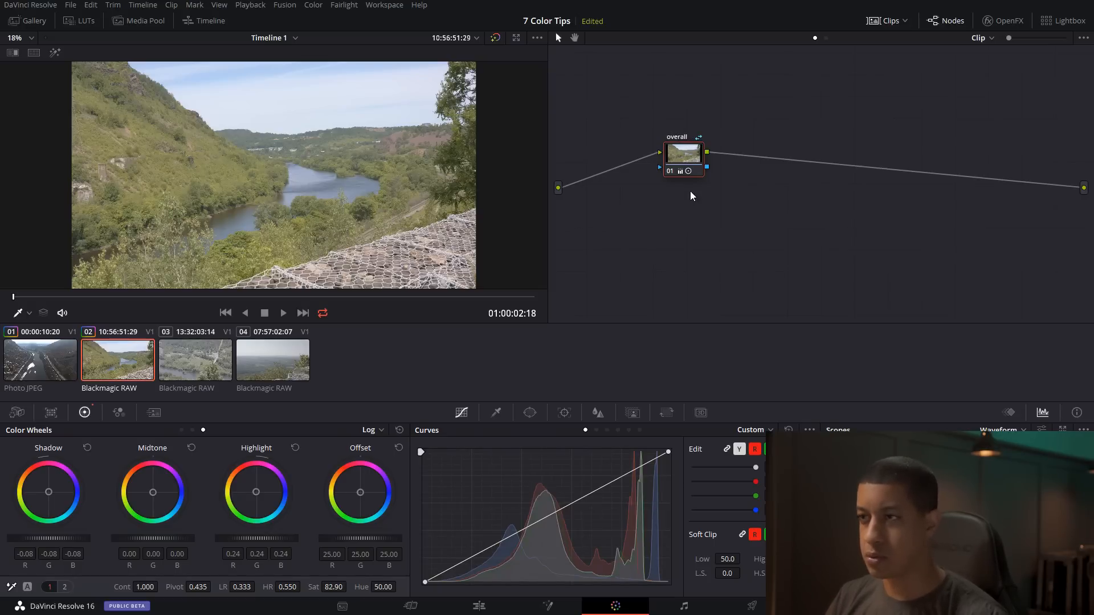
- Lock the overall shared node and move it slightly down in the node graph
right_click(682, 153)
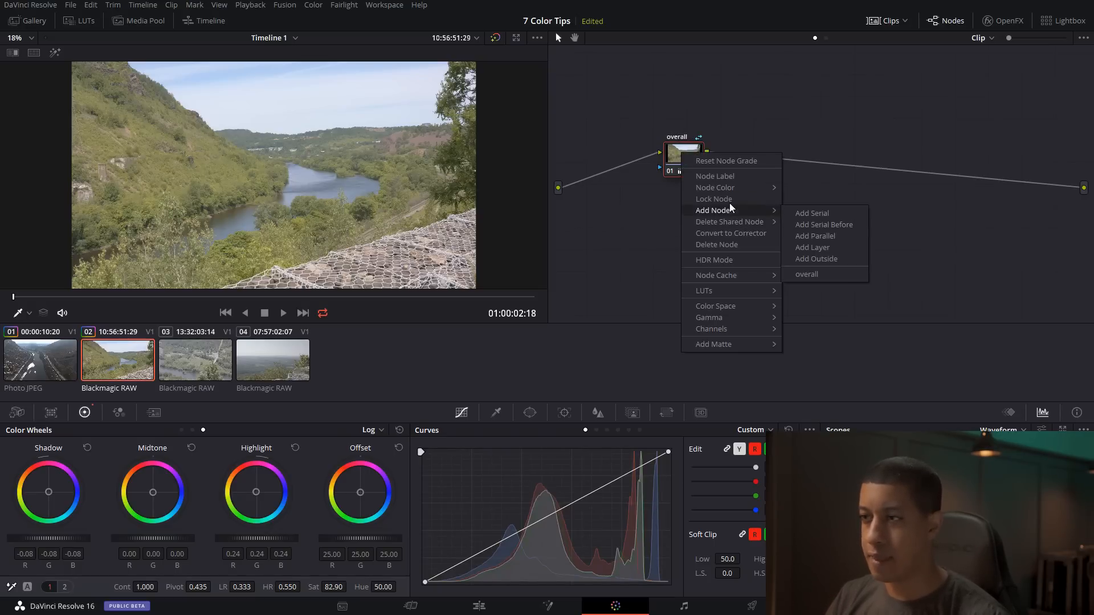
left_click(712, 199)
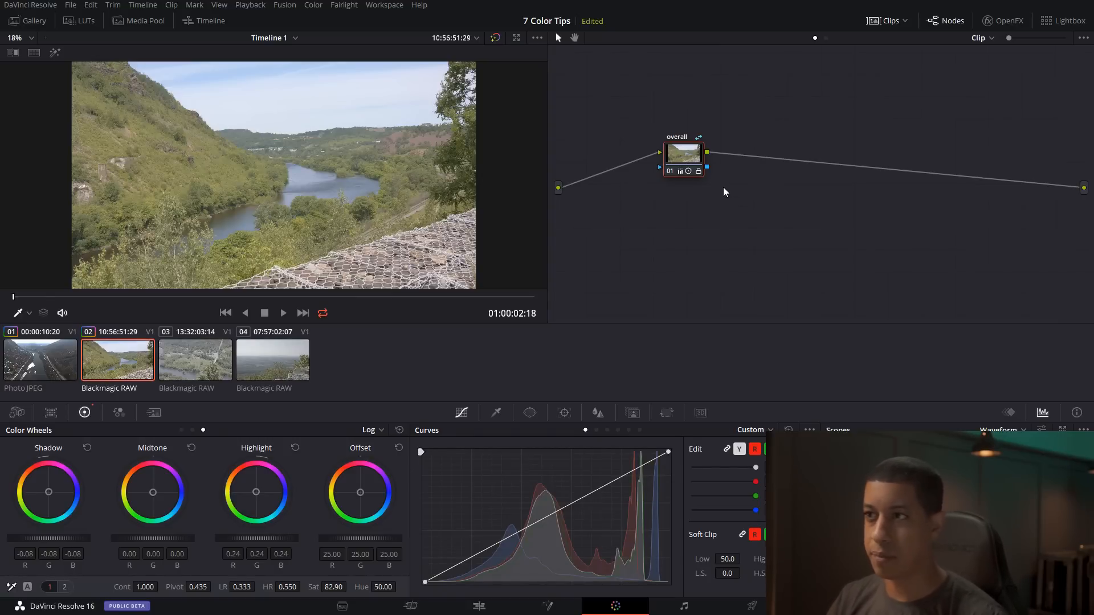
left_click_drag(685, 162, 671, 179)
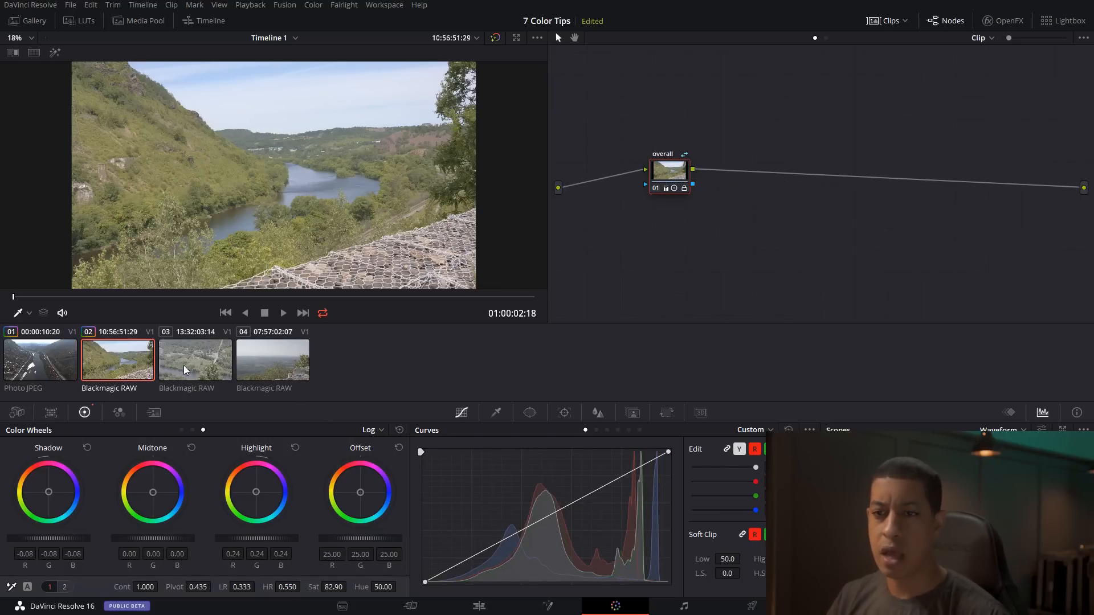
- Add a serial node to the third clip and append the shared overall node after it
left_click(215, 373)
key("alt+s")
right_click(737, 158)
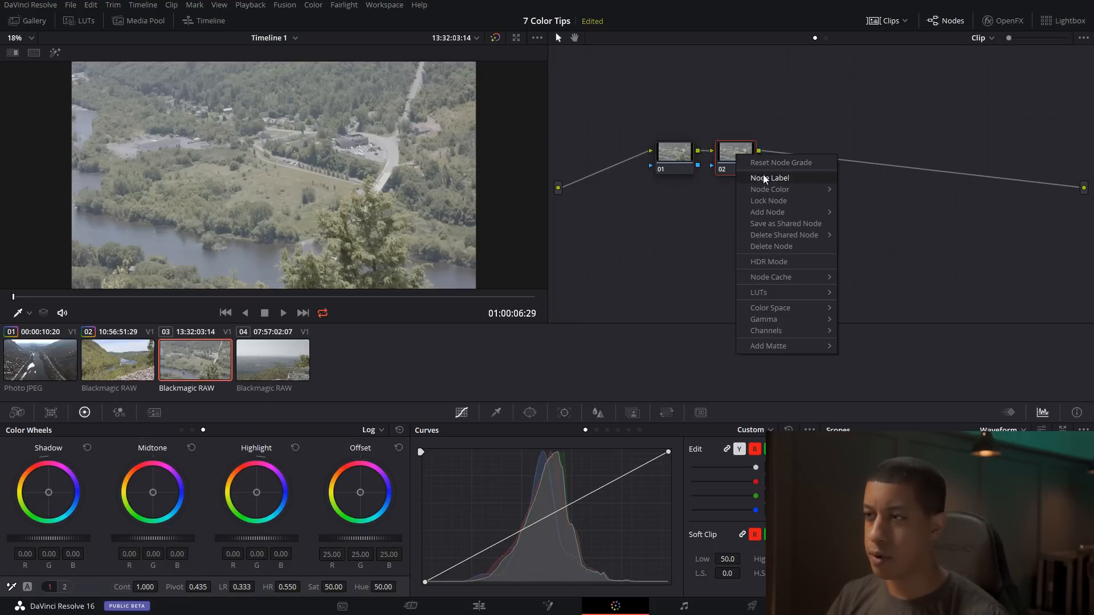
mouse_move(783, 193)
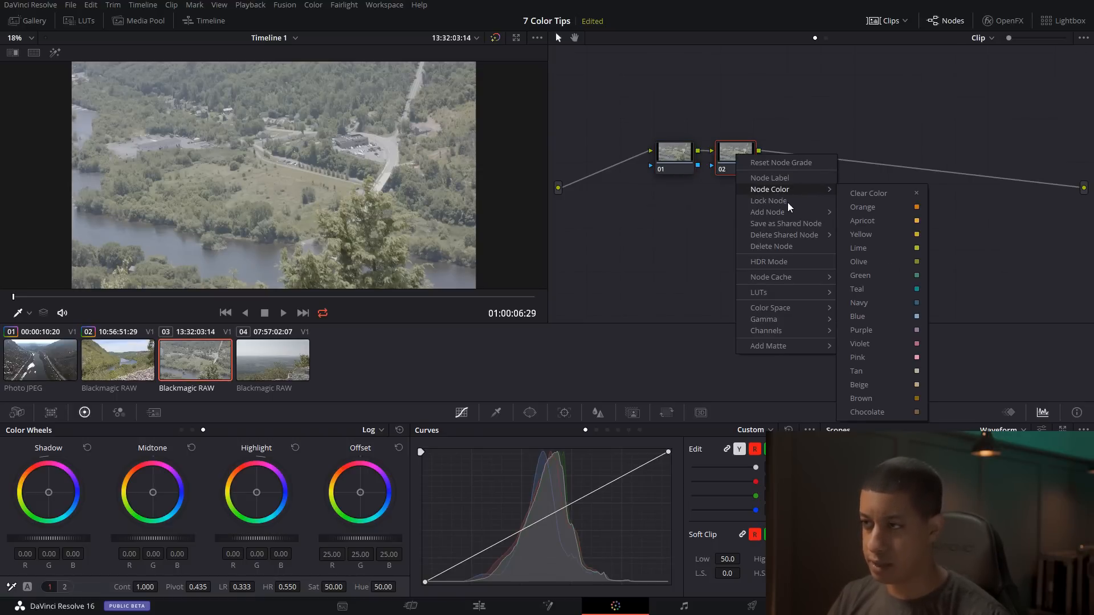
mouse_move(776, 214)
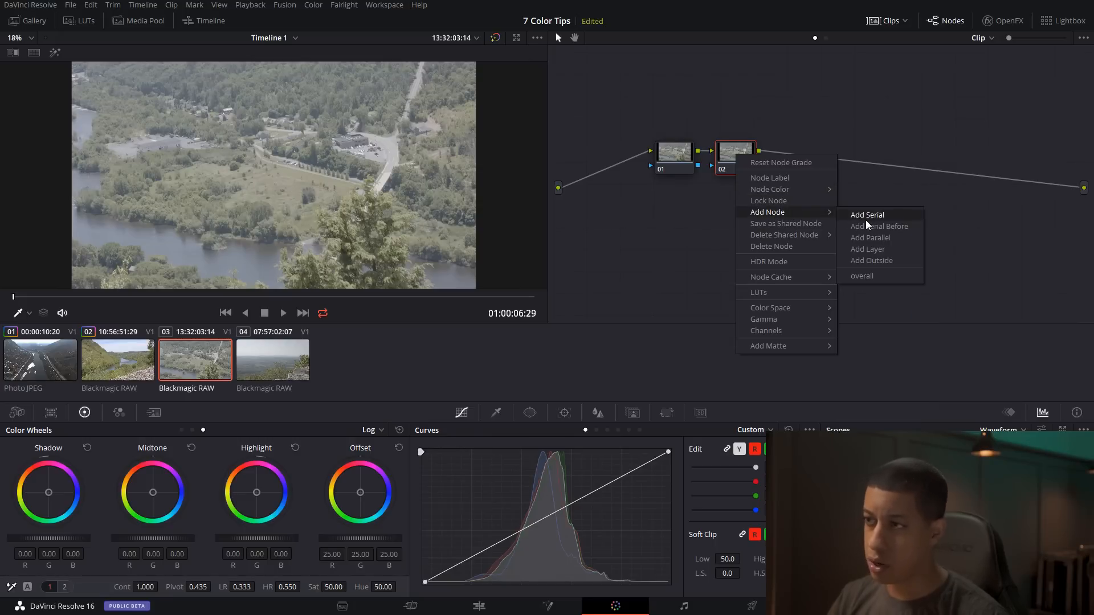
left_click(862, 276)
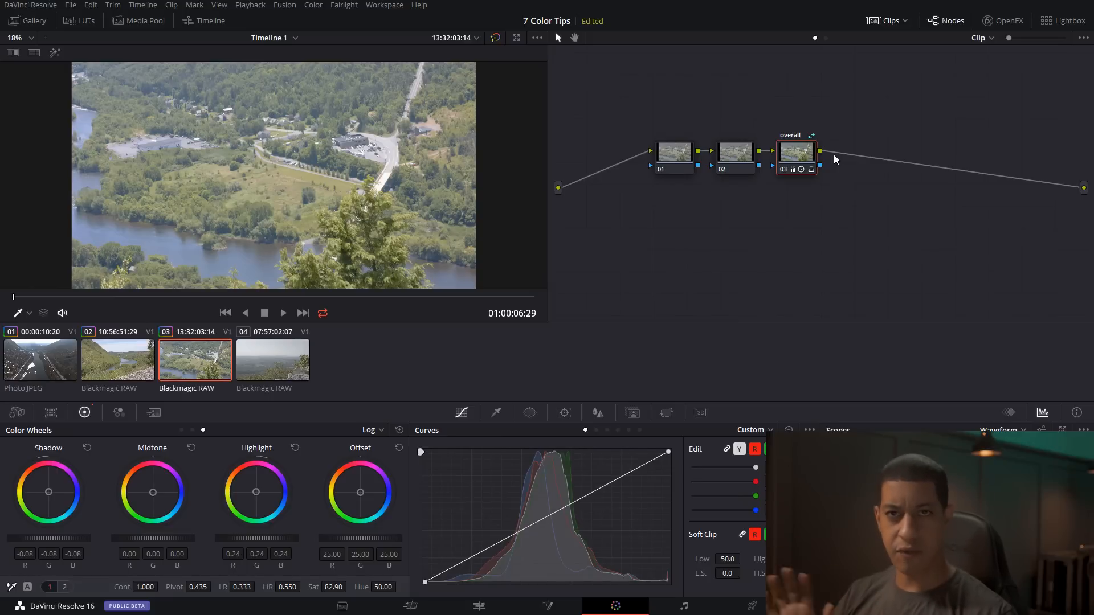
- Unlock the overall node on the third clip and tint its Offset magenta with R 38.78, G 19.44, B 39.12
right_click(794, 154)
left_click(814, 200)
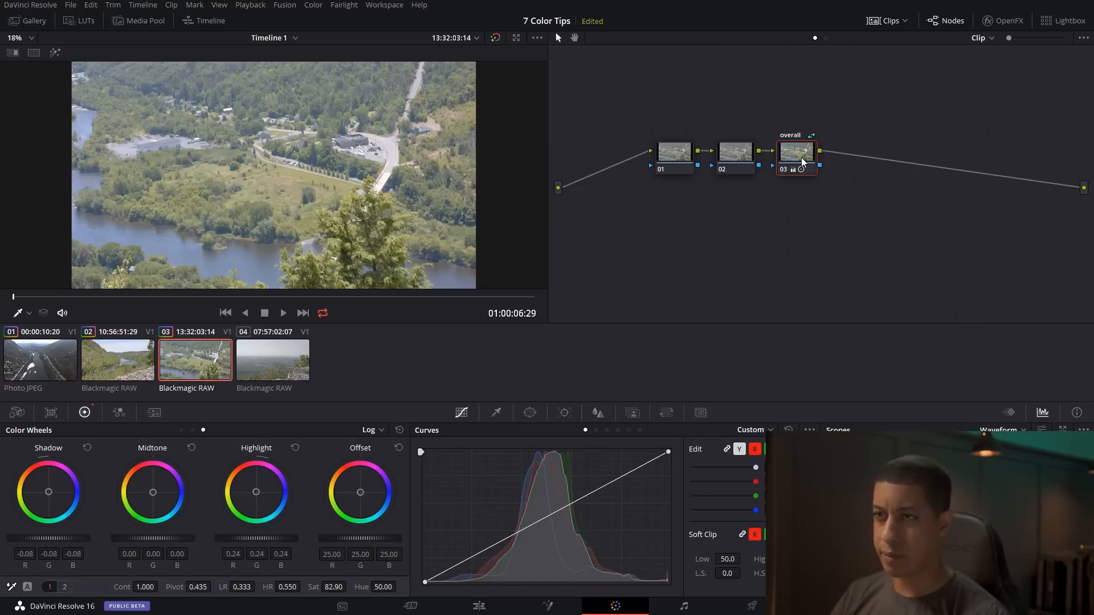
mouse_move(799, 172)
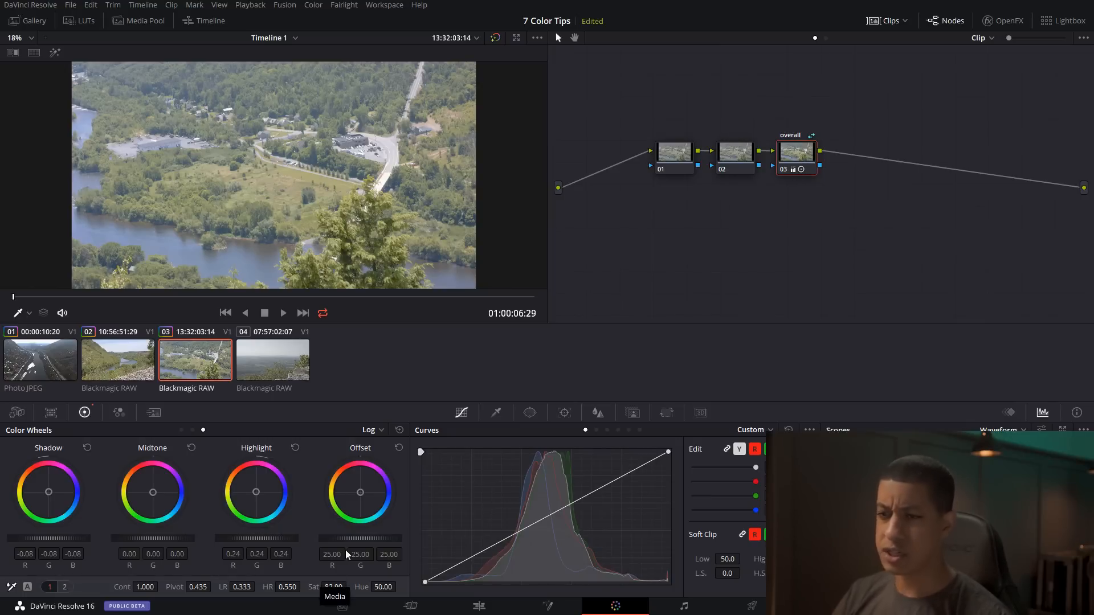
left_click_drag(360, 493, 366, 484)
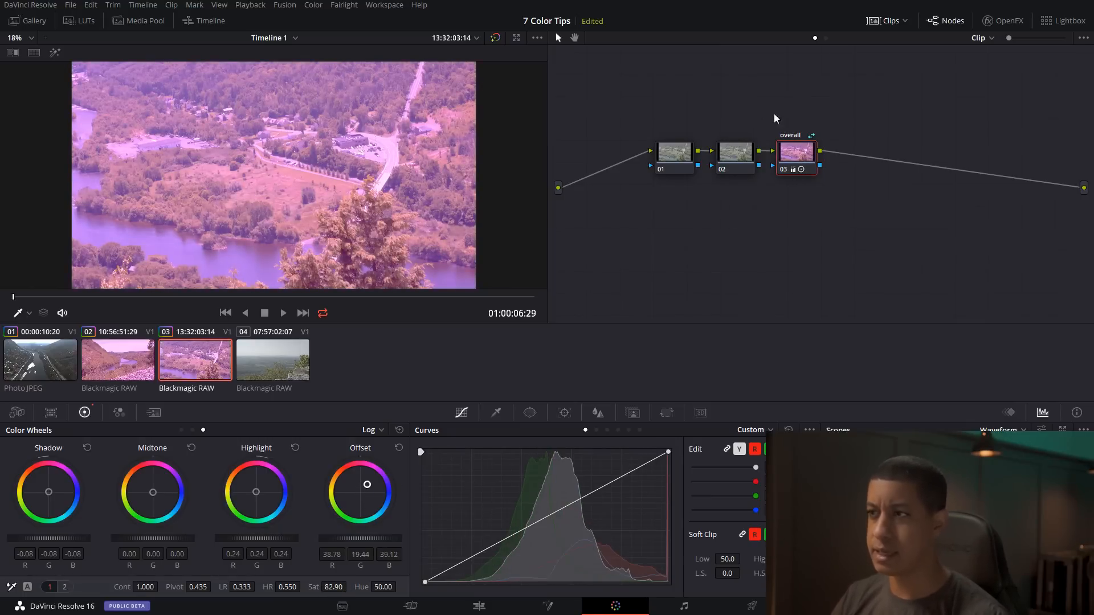
- Add five serial nodes after the overall node on the second clip
left_click(121, 359)
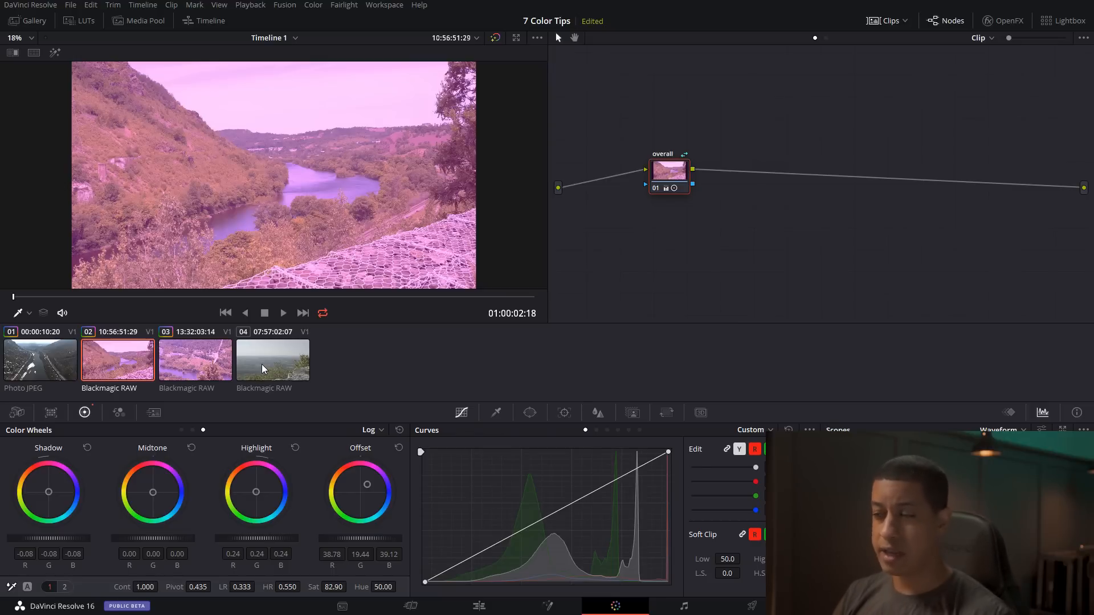
key("alt+s")
key("alt+s")
key("alt+s")
key("alt+s")
key("alt+s")
- Disable the second clip's overall node, and grade node 02 with saturation 88.05 and hue 45.98 and node 03 with the Log wheels
left_click(674, 173)
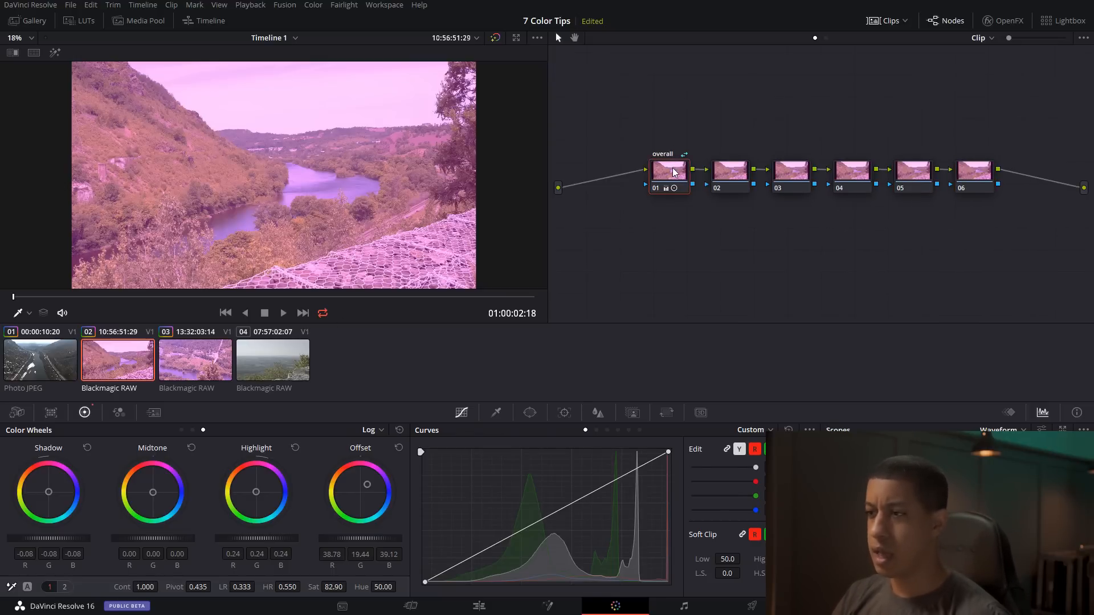
key("ctrl+d")
left_click(729, 182)
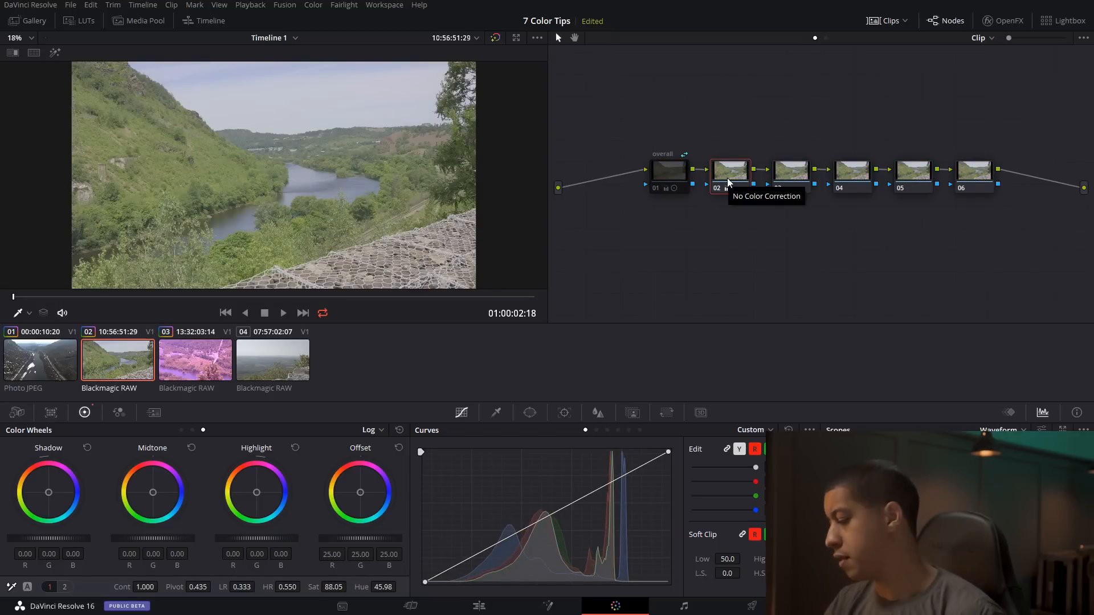
key("alt+shift+apostrophe")
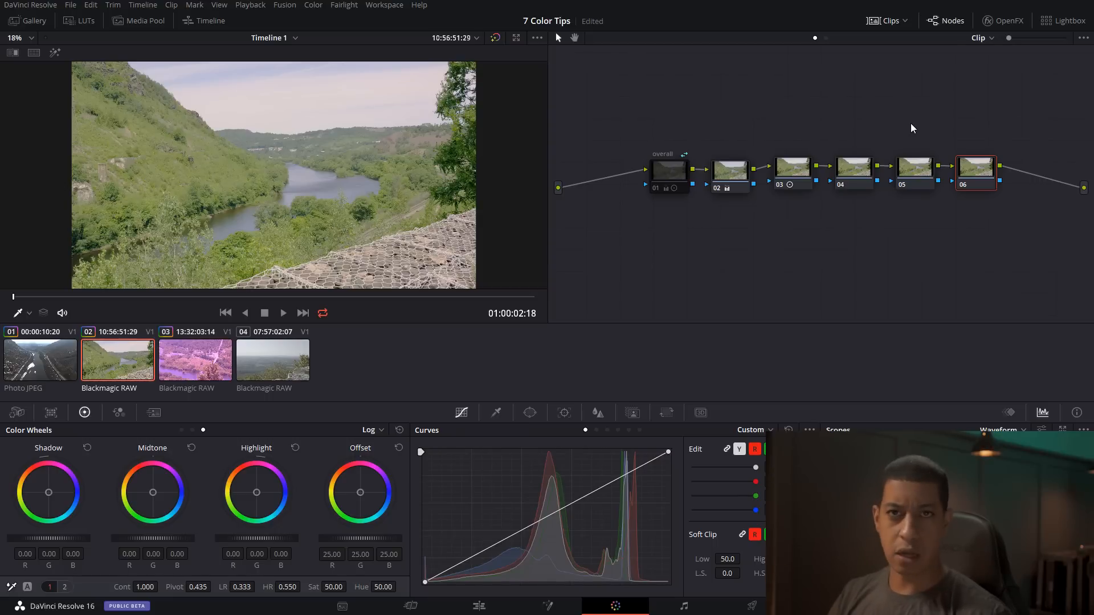
- Branch a new node alongside node 06, joined to it through a mixer, and reposition the mixer
right_click(990, 180)
mouse_move(1009, 233)
left_click(950, 261)
left_click_drag(1036, 173, 1028, 199)
- Combine nodes 03 through 08 and their mixer into a compound node labelled "trees"
left_click_drag(790, 119, 1020, 243)
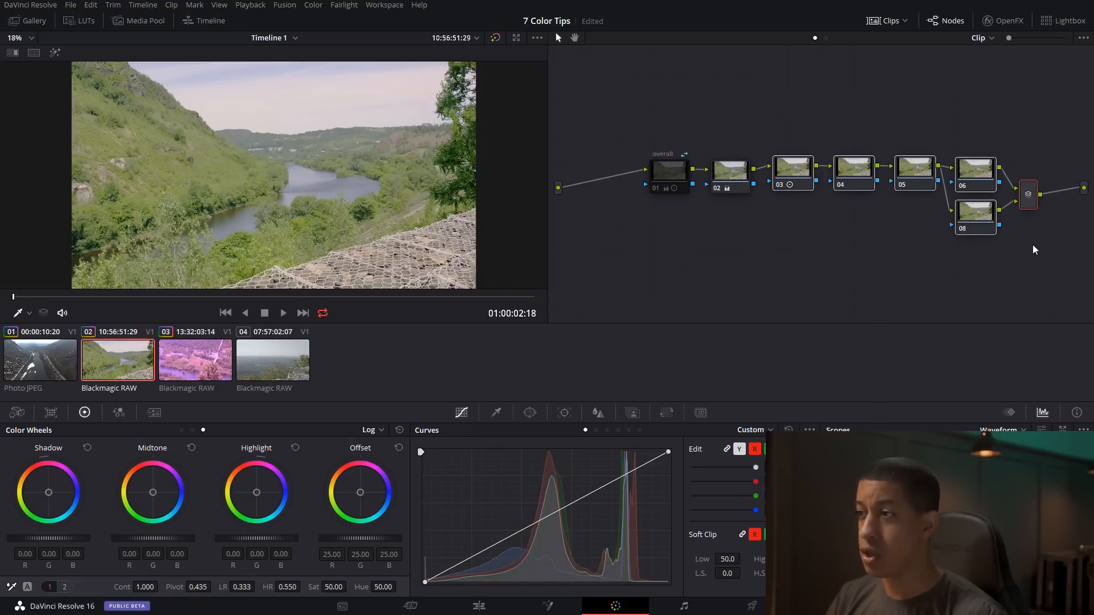
right_click(982, 233)
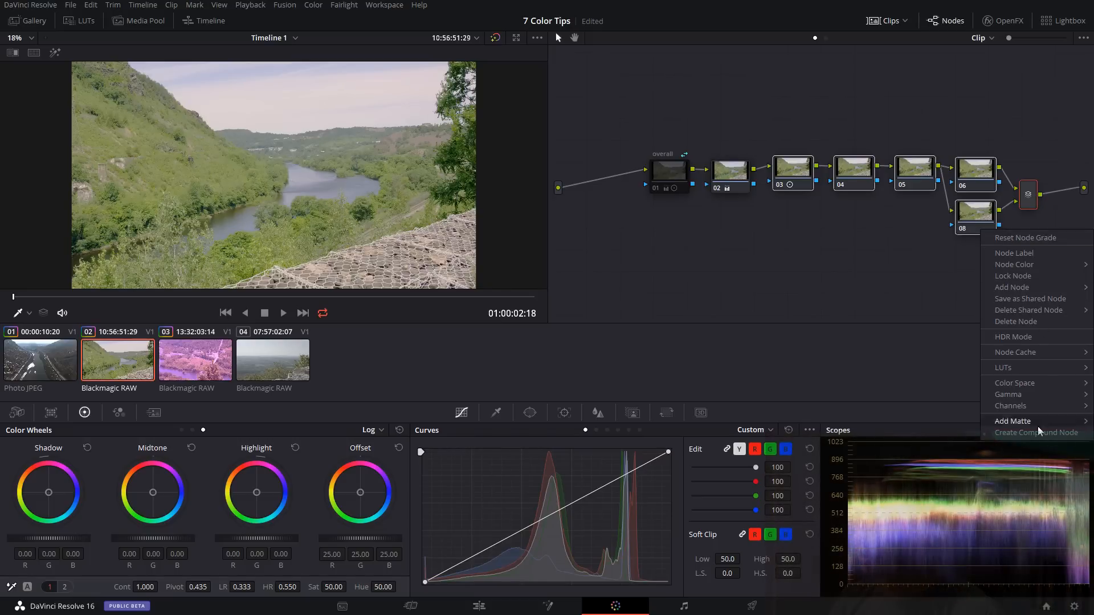
left_click(1037, 433)
left_click_drag(978, 223, 814, 171)
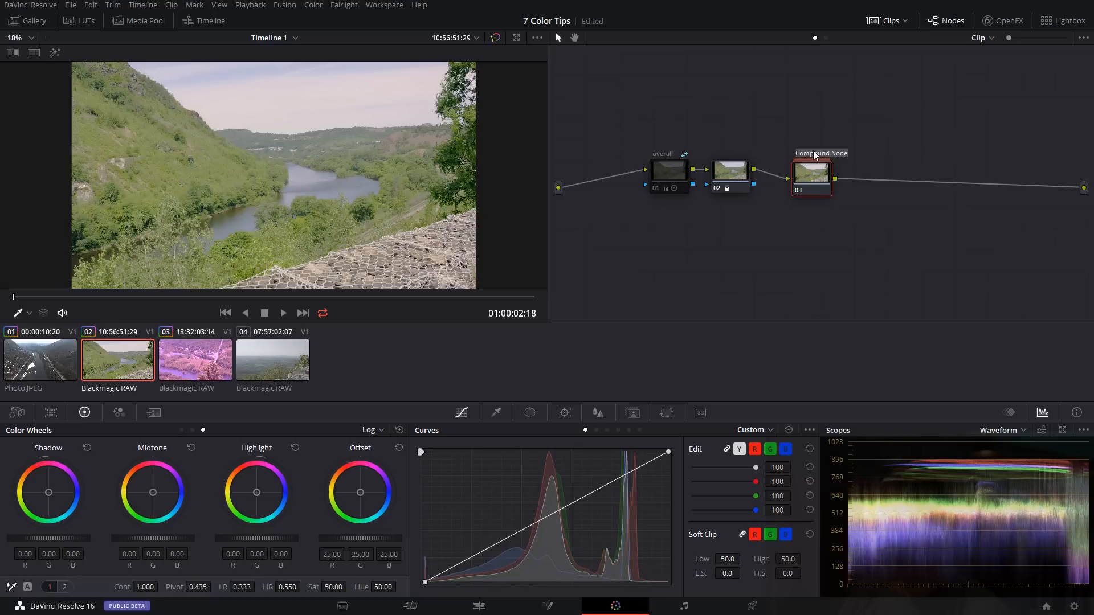
key("BackSpace")
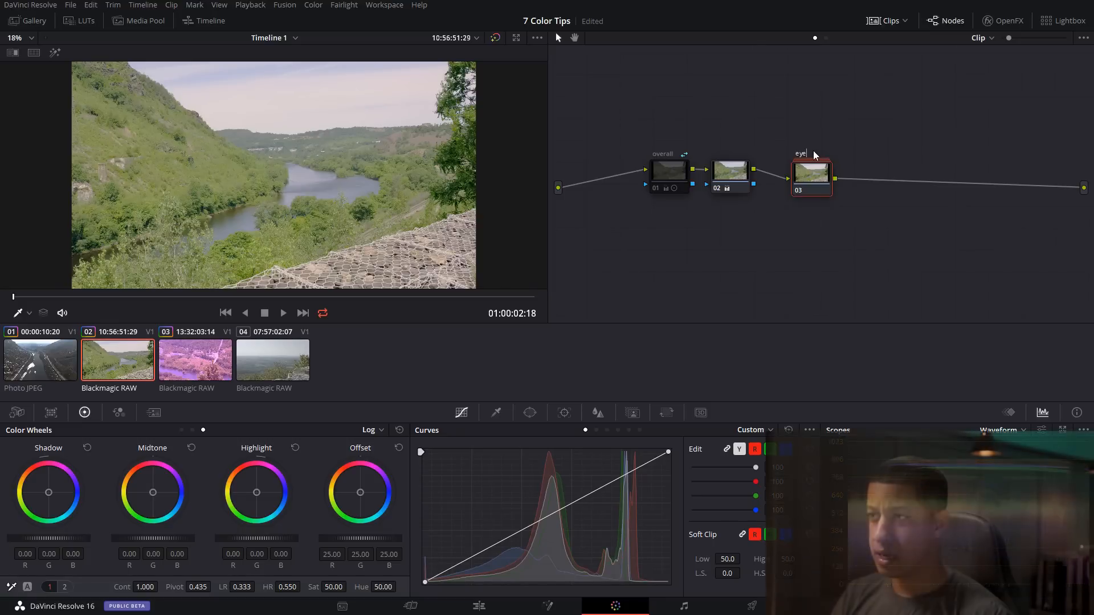
type("trees")
key("Return")
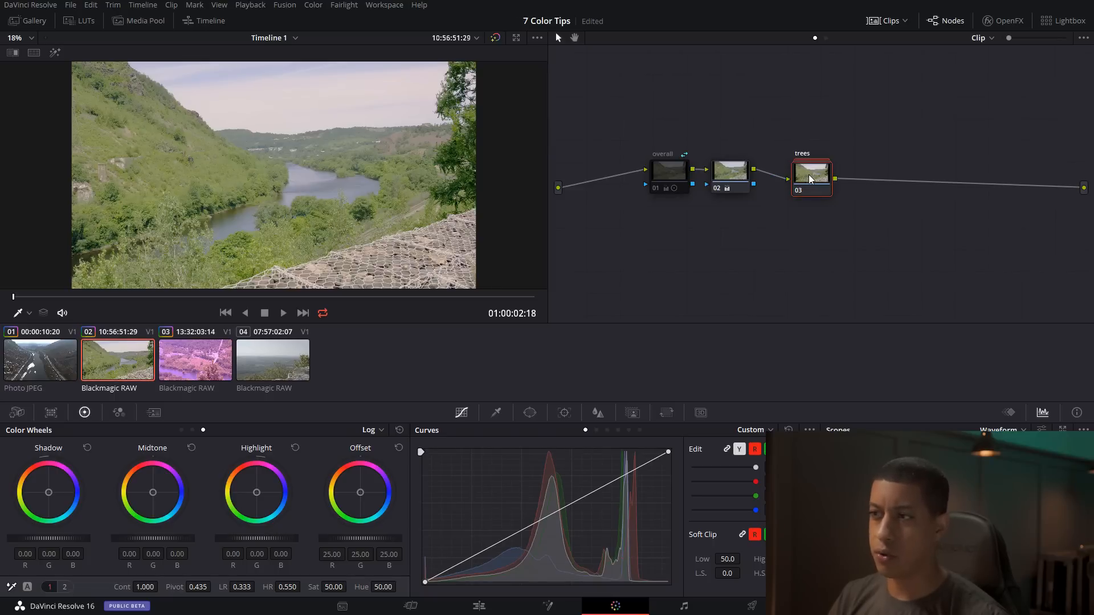
- Inspect the nodes inside the trees compound node and return to the main node graph
double_click(812, 175)
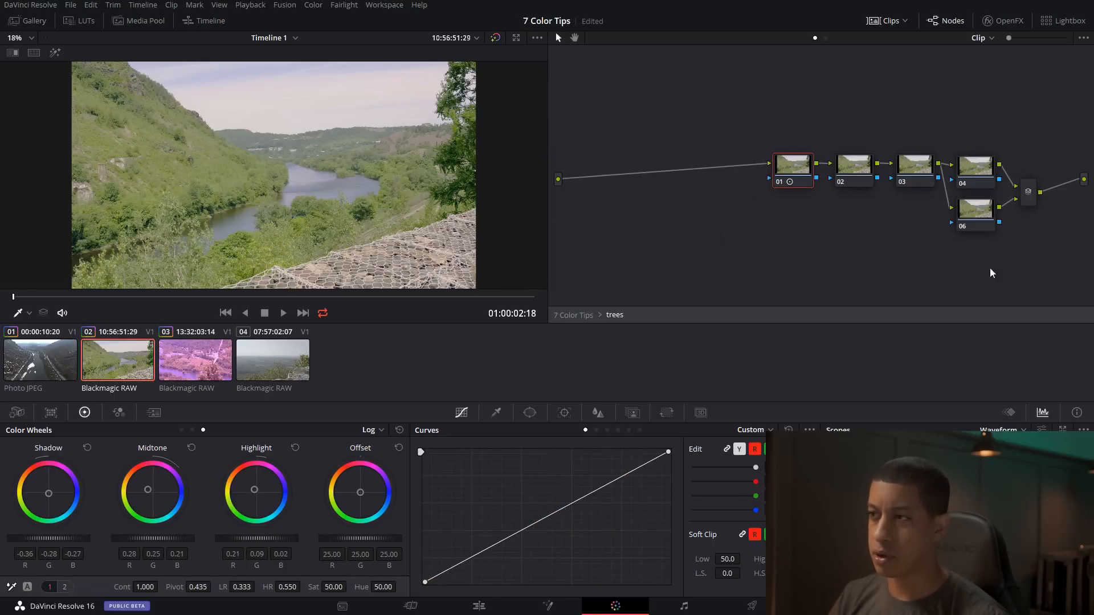
left_click(570, 316)
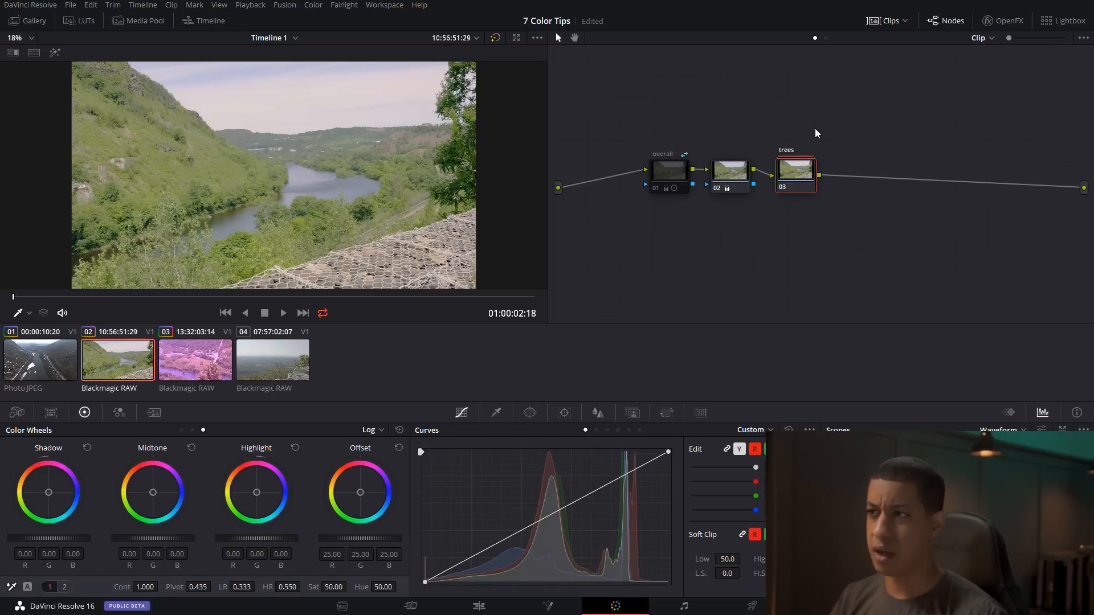
left_click_drag(795, 160, 796, 149)
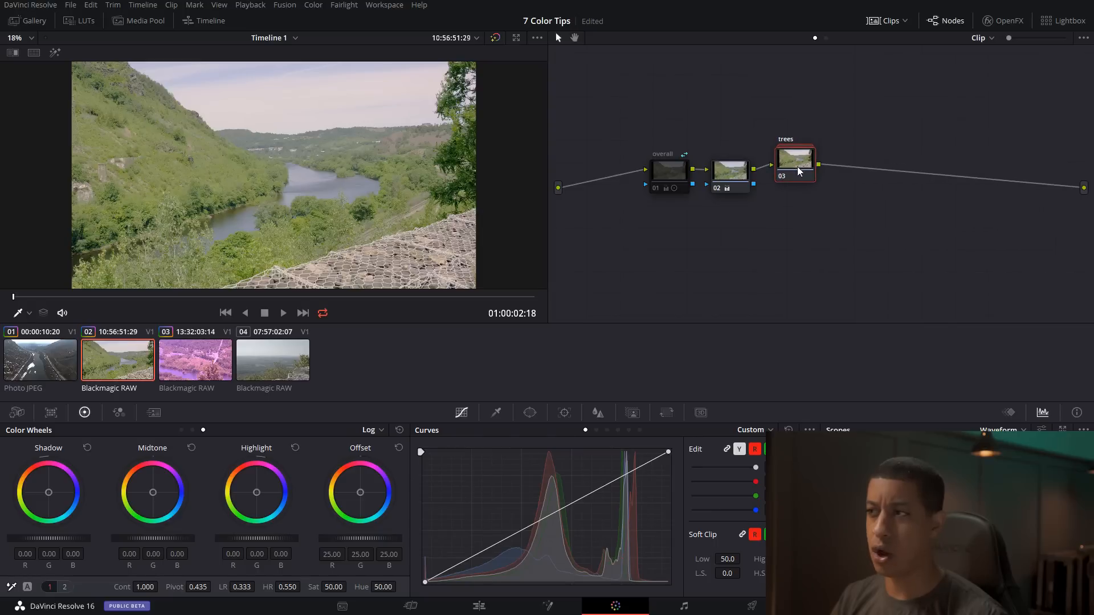
- Add ten serial nodes after the trees compound node and tidy the layout with Cleanup Node Graph
key("alt+s")
key("alt+s")
key("alt+s")
key("alt+s")
key("alt+s")
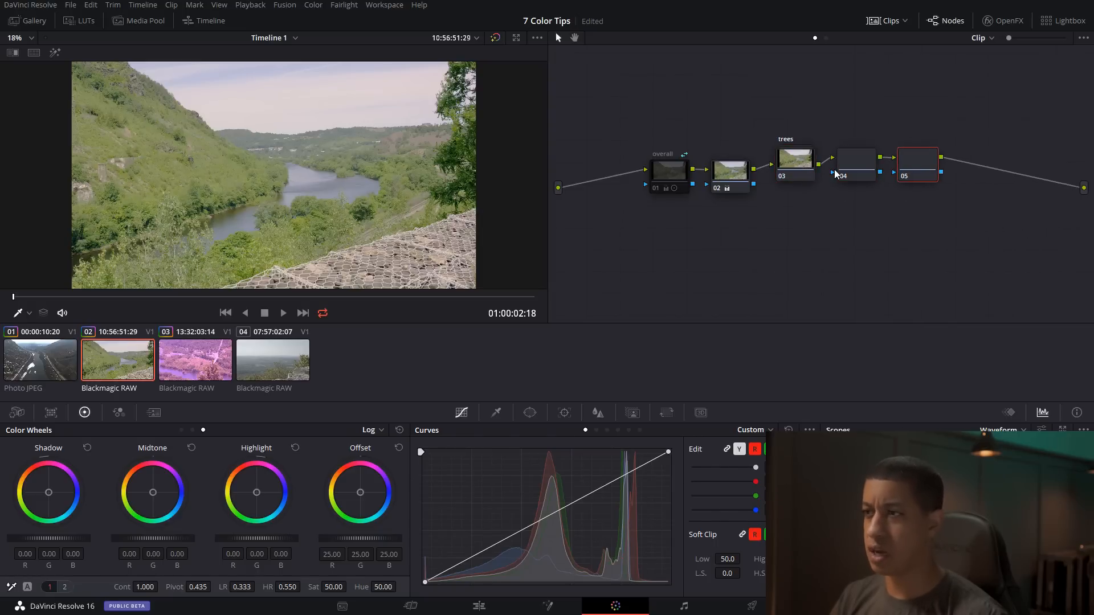
key("alt+s")
key("alt+s")
key("alt+s")
key("alt+s")
key("alt+s")
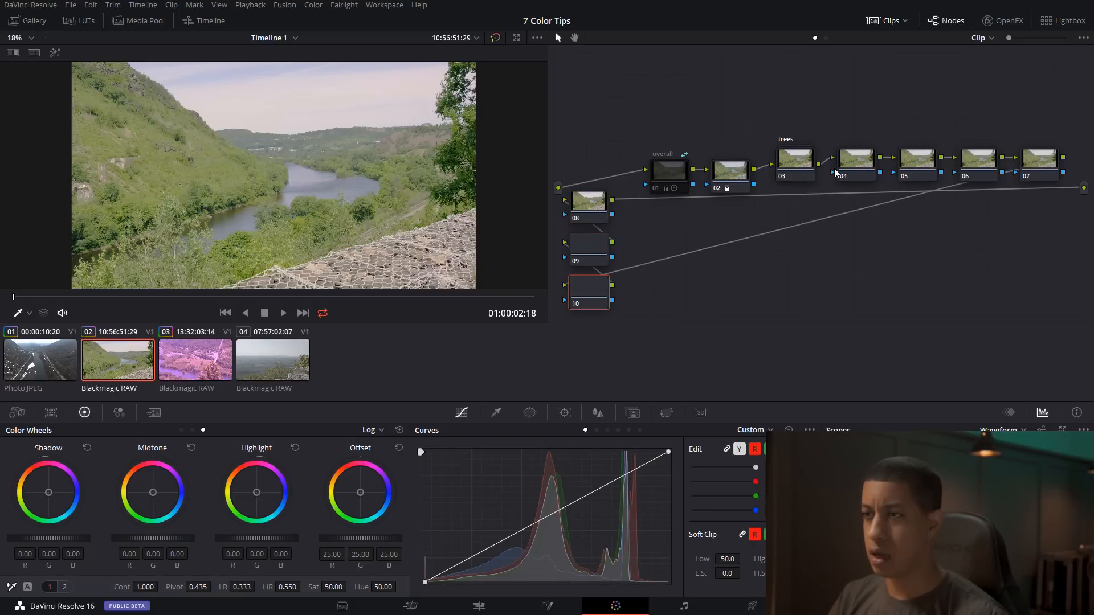
right_click(904, 258)
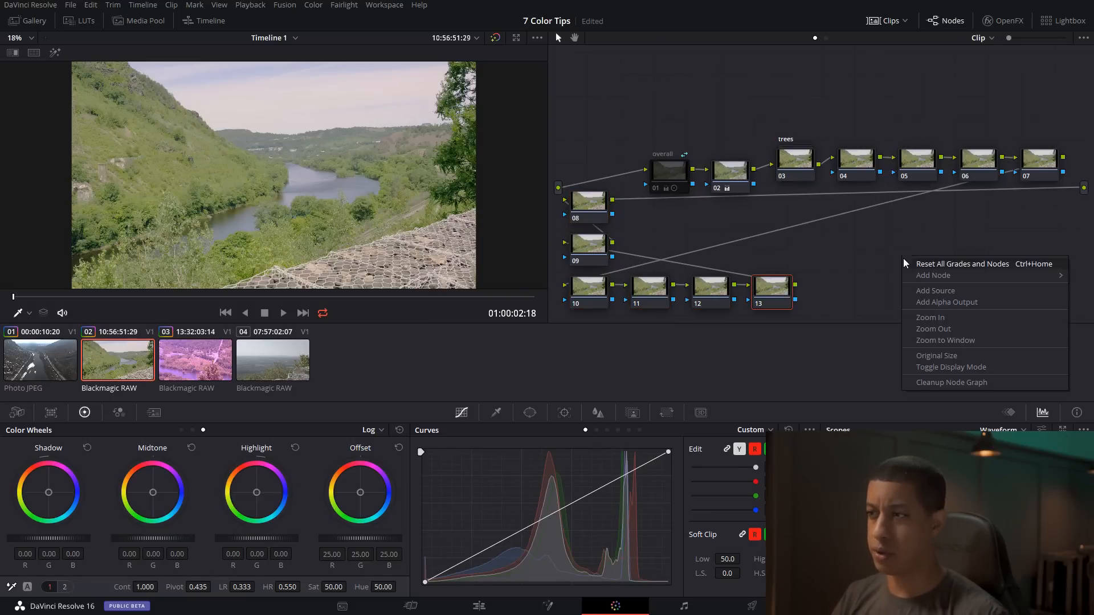
left_click(983, 382)
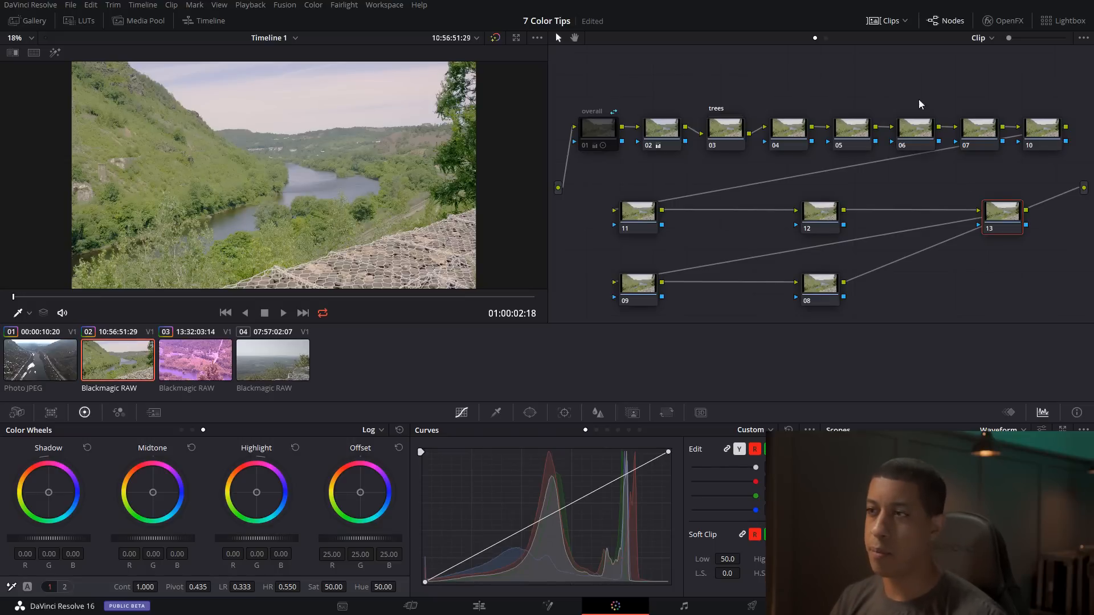
- Move all nodes and the mixer inside the trees compound node closer to its input, and return to the main node graph
left_click(712, 129)
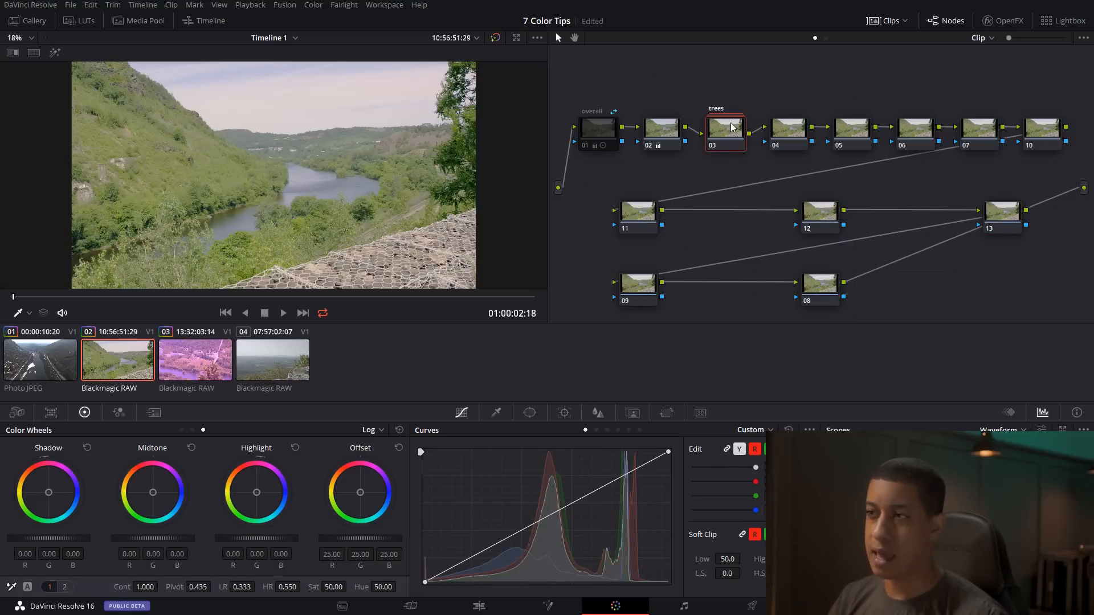
double_click(725, 131)
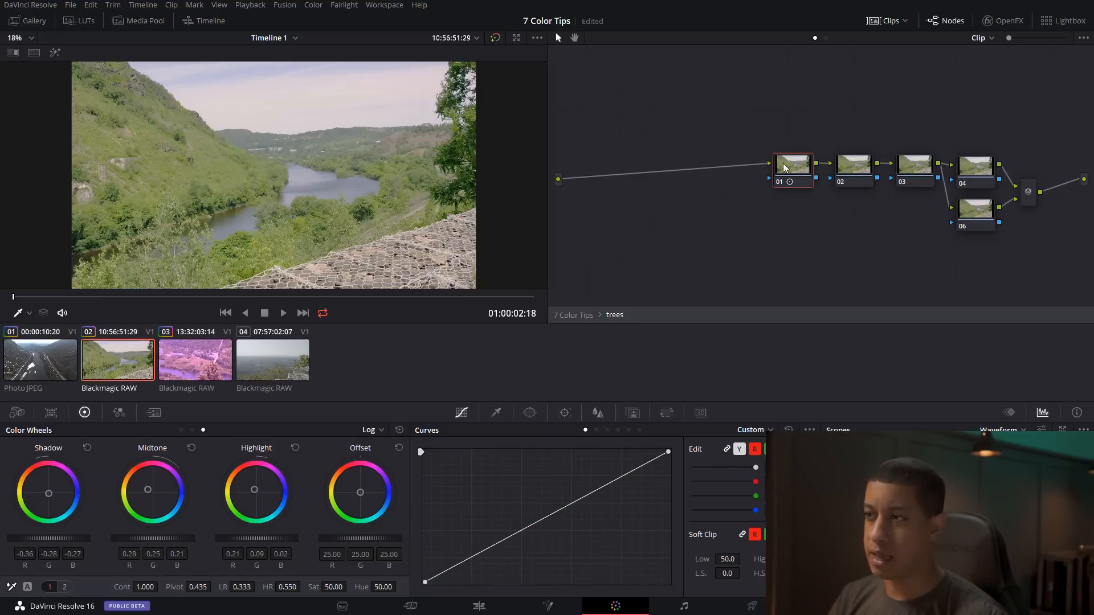
left_click_drag(759, 102, 1051, 241)
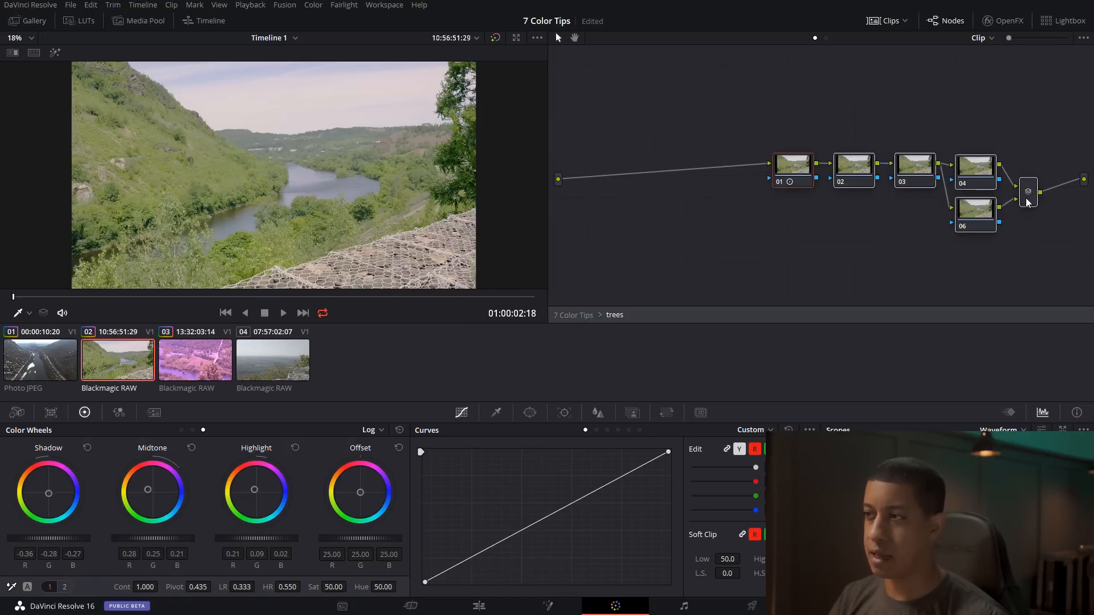
left_click_drag(1027, 198, 904, 193)
left_click(887, 231)
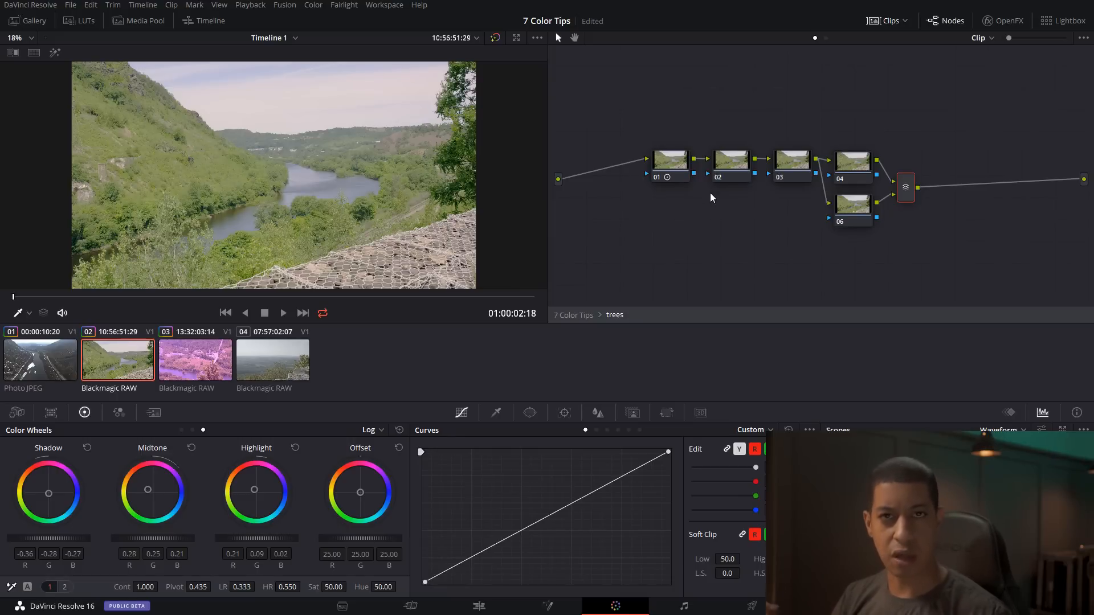
left_click(582, 317)
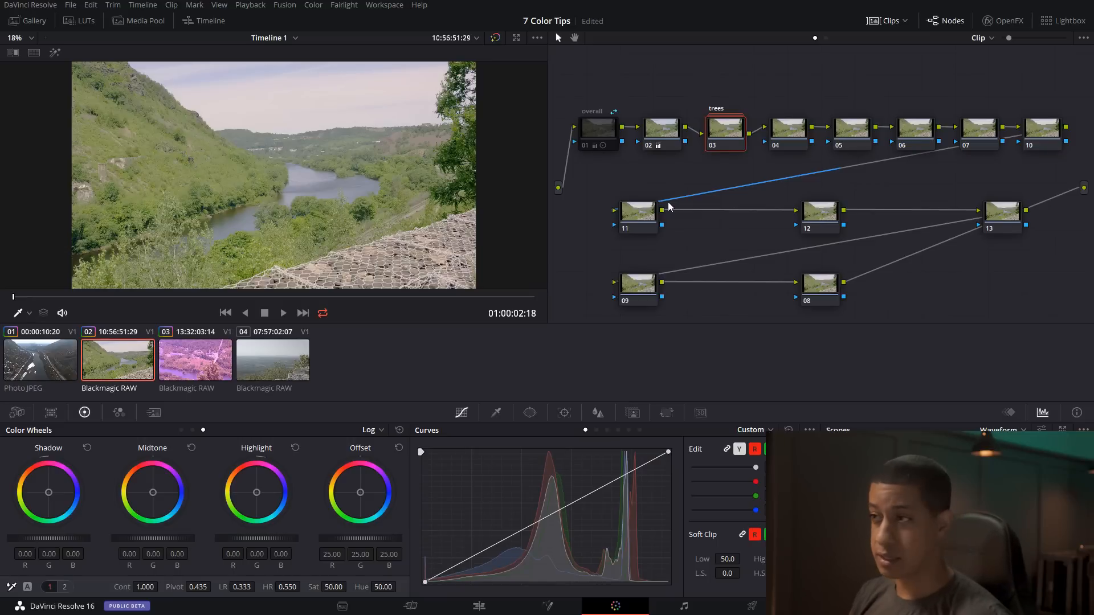
- Delete all nodes from clip 02's node graph and add one fresh serial node
left_click_drag(1065, 88, 563, 312)
key("Delete")
key("alt+s")
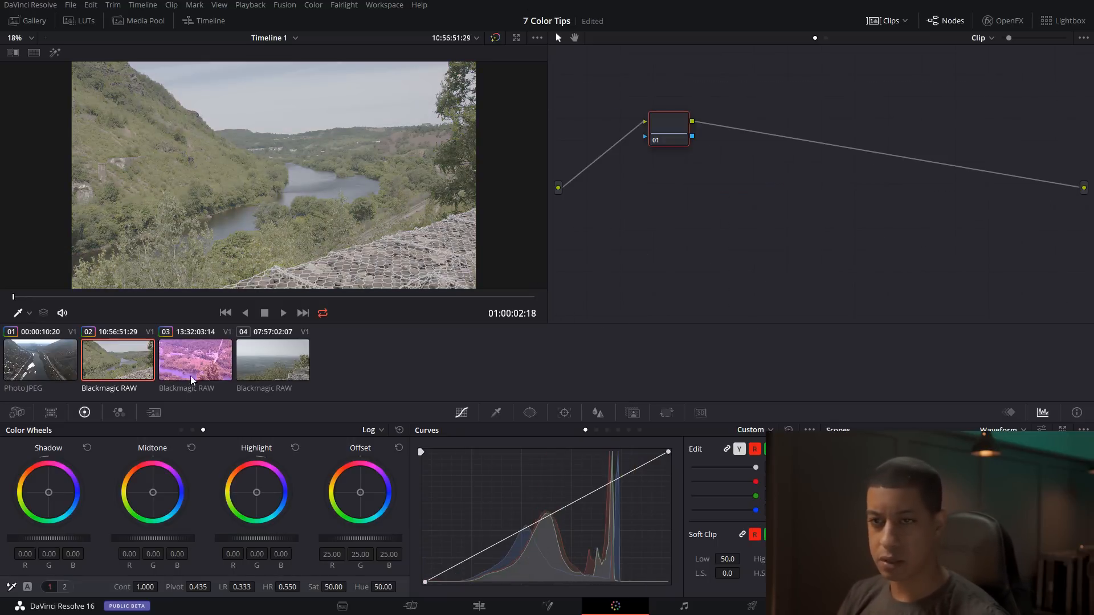
- Copy clip 04's ungraded node graph onto clips 01 through 03 and reposition clip 02's node
left_click(272, 360)
left_click(199, 364)
left_click(55, 363, "shift")
middle_click(266, 368)
left_click(128, 364)
left_click_drag(684, 120, 665, 137)
- Compare the ungraded footage of clips 02, 03 and 04 in the viewer
left_click(169, 360)
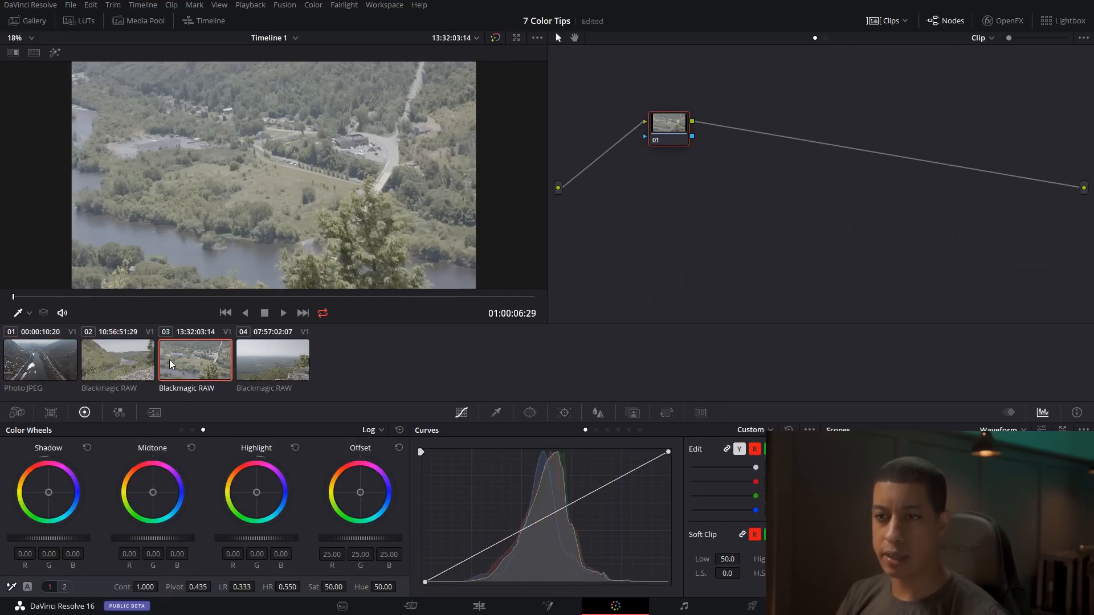
left_click(114, 357)
left_click(175, 360)
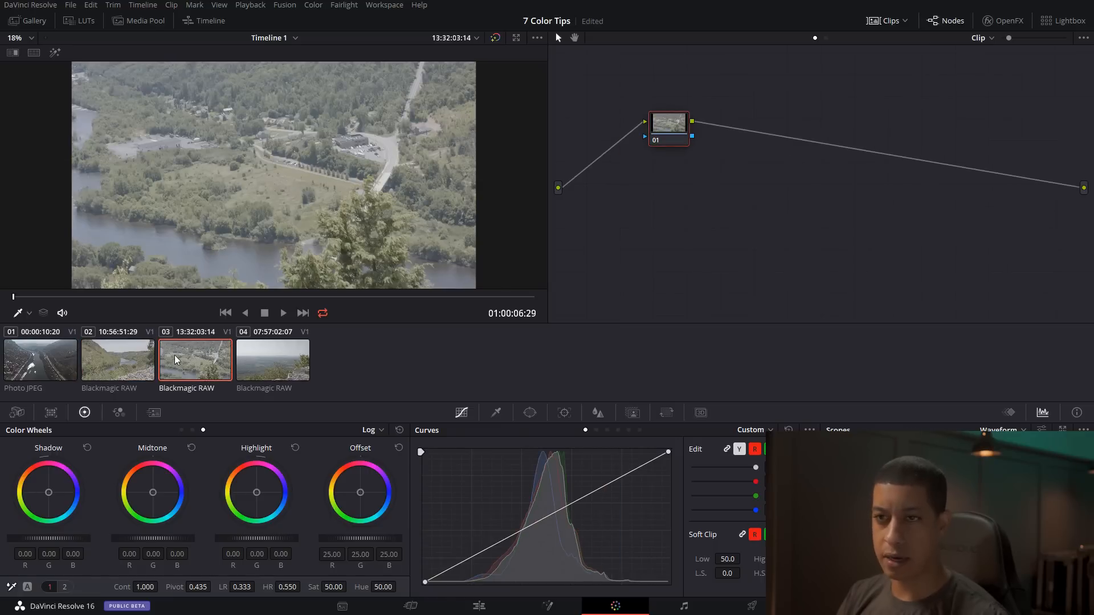
left_click(132, 360)
left_click(192, 365)
left_click(261, 373)
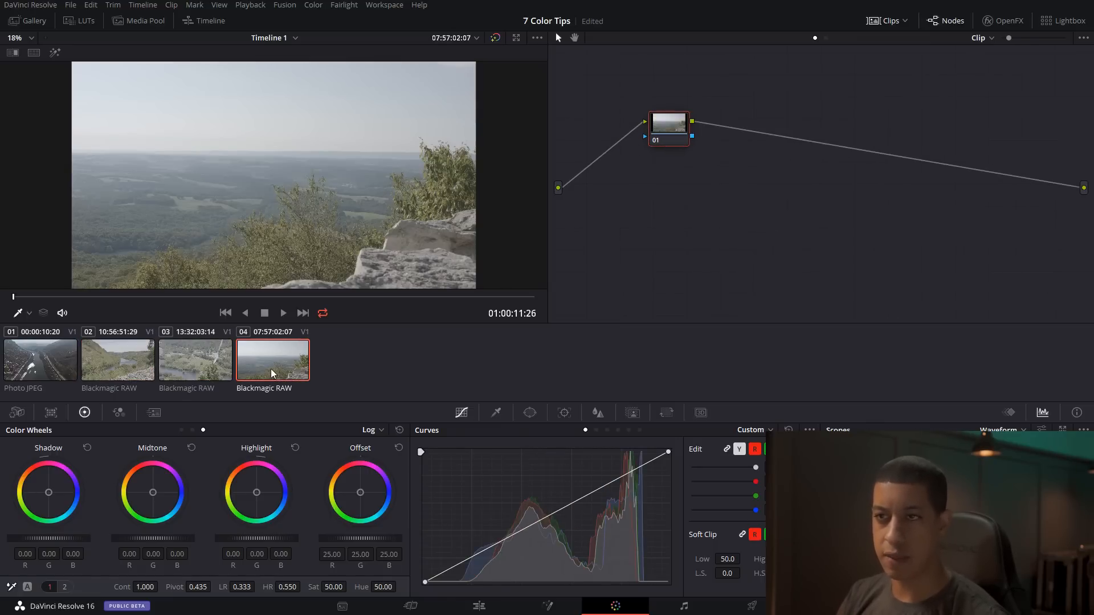
left_click(210, 373)
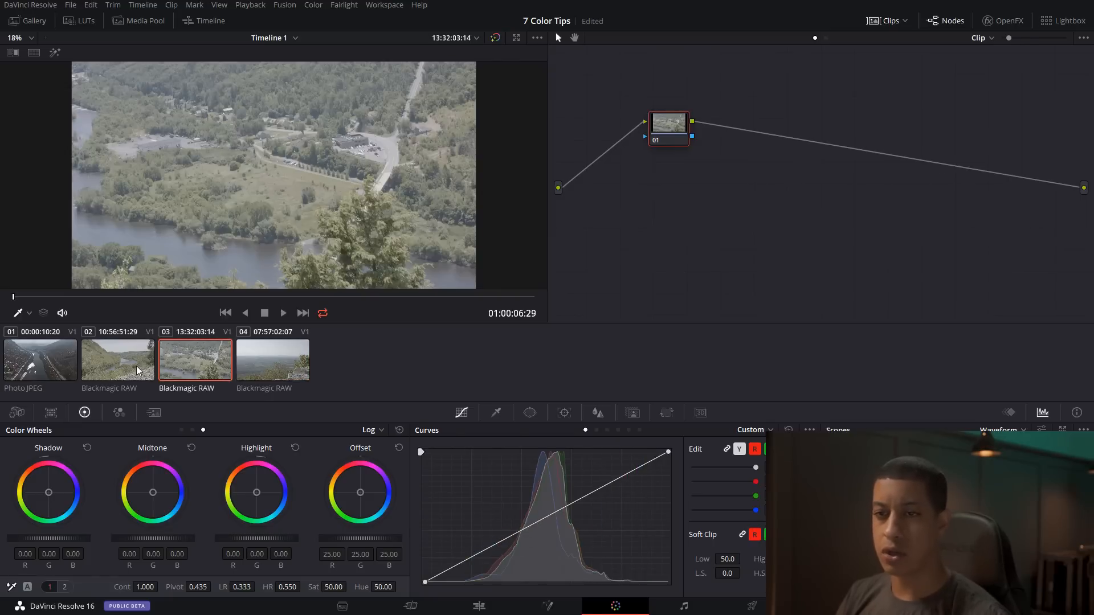
- Add clips 02 and 03 into a new group named "waterway"
left_click(135, 365)
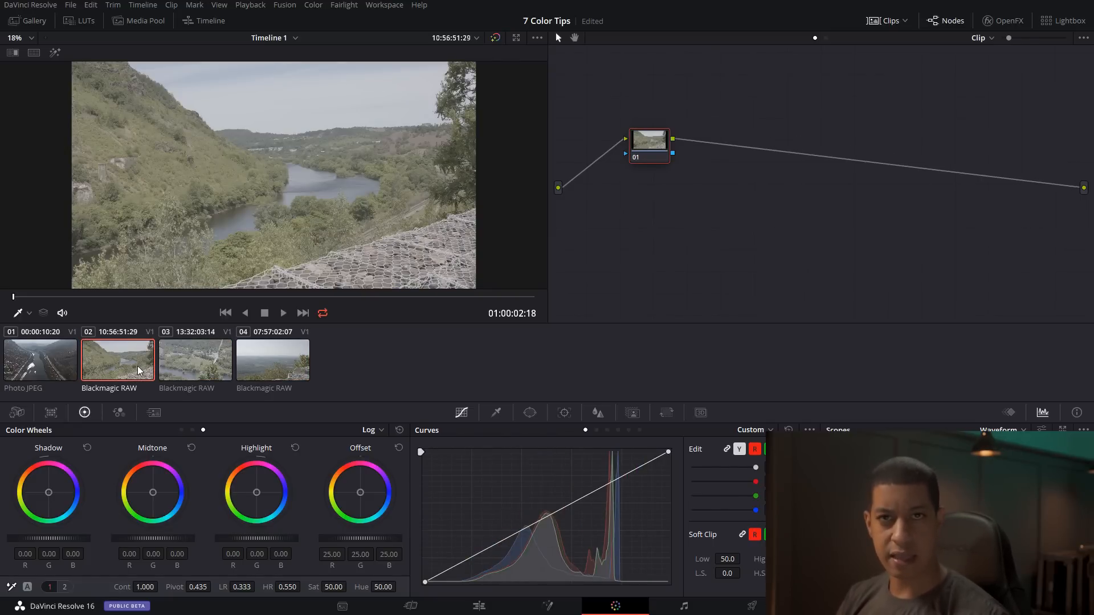
left_click(179, 371, "ctrl")
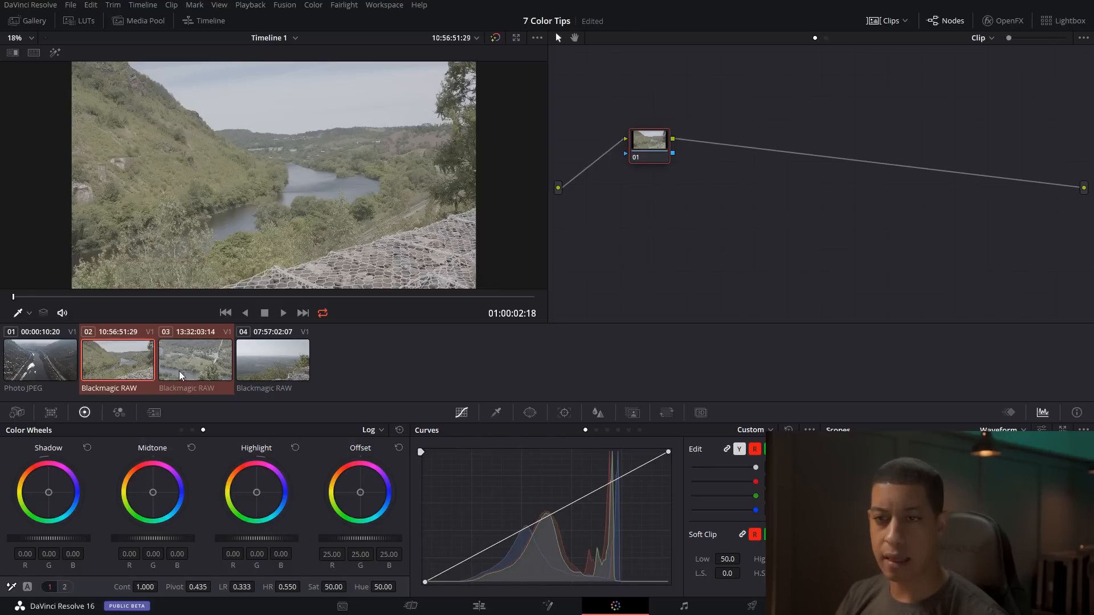
right_click(128, 360)
mouse_move(132, 361)
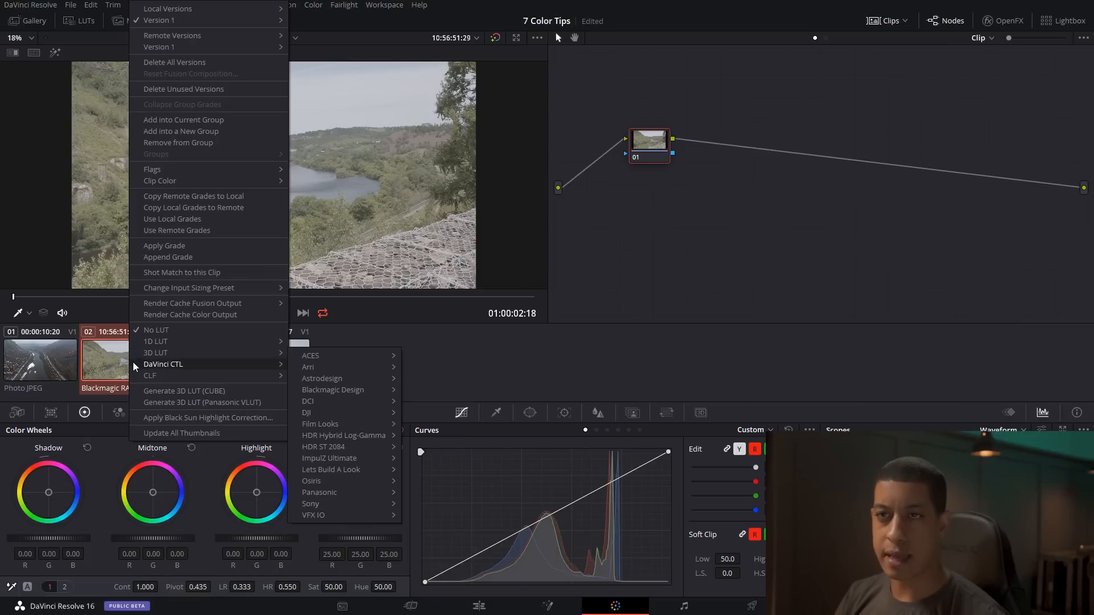
left_click(224, 131)
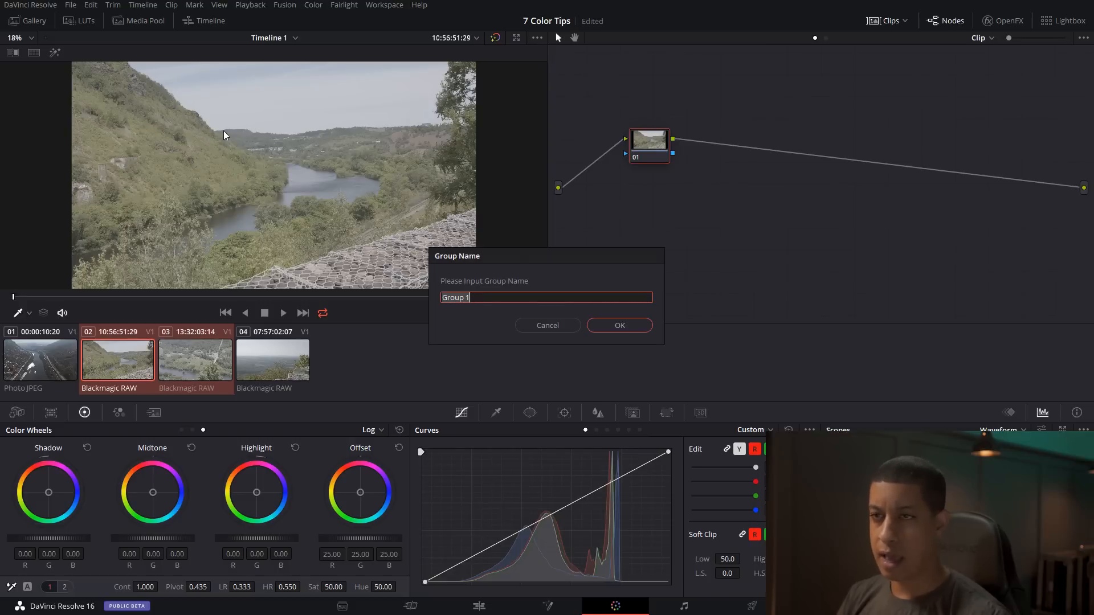
type("waterway")
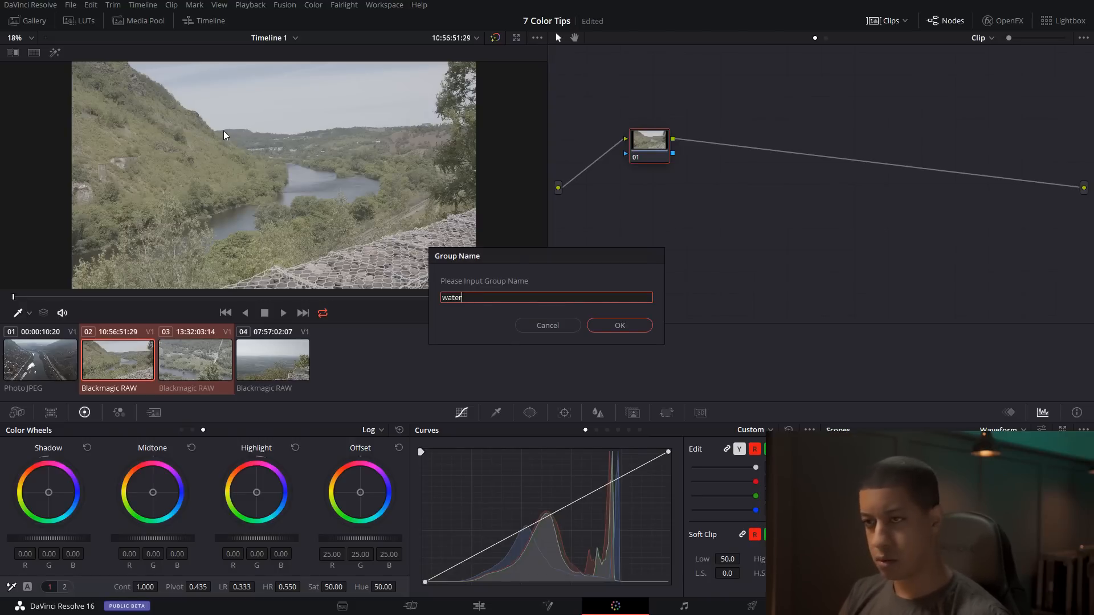
left_click(631, 326)
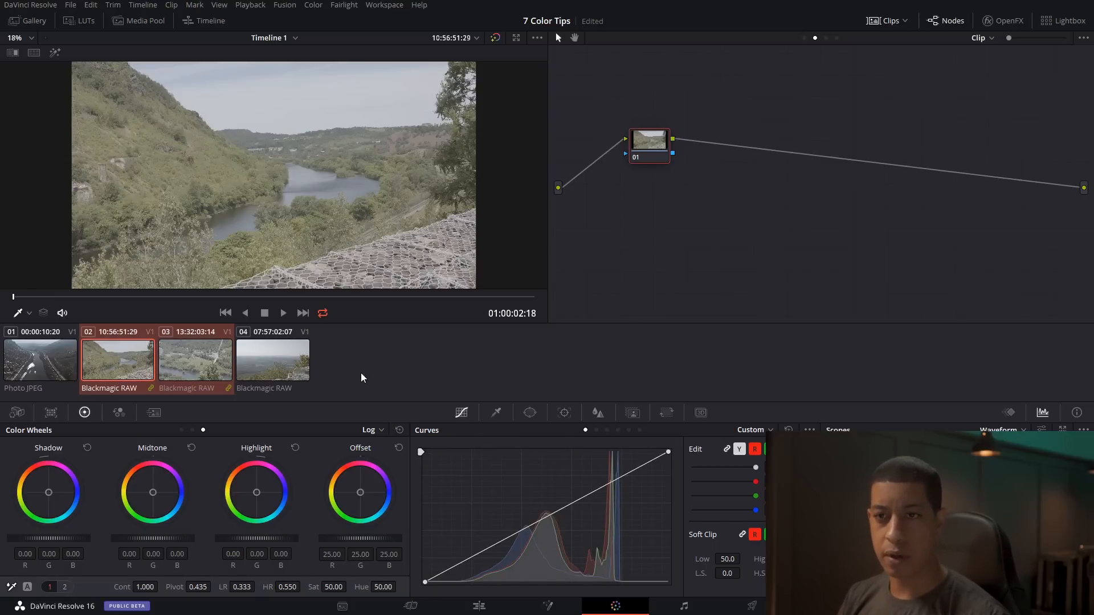
- Compare ungrouped clip 04 with grouped clip 03 and check the node graph levels offered for clip 04
left_click(268, 374)
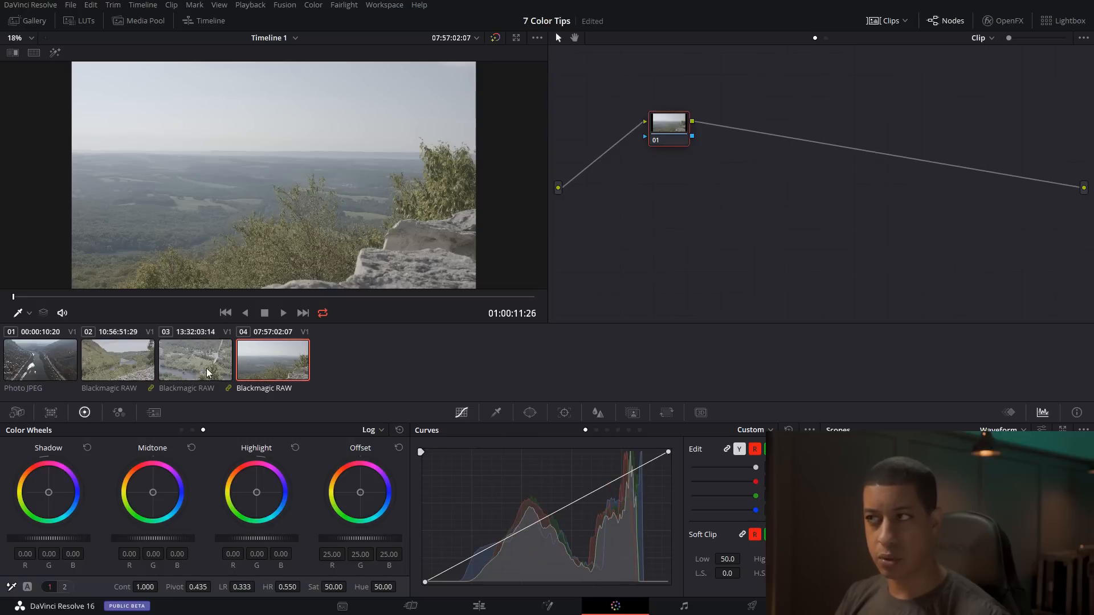
left_click(208, 373)
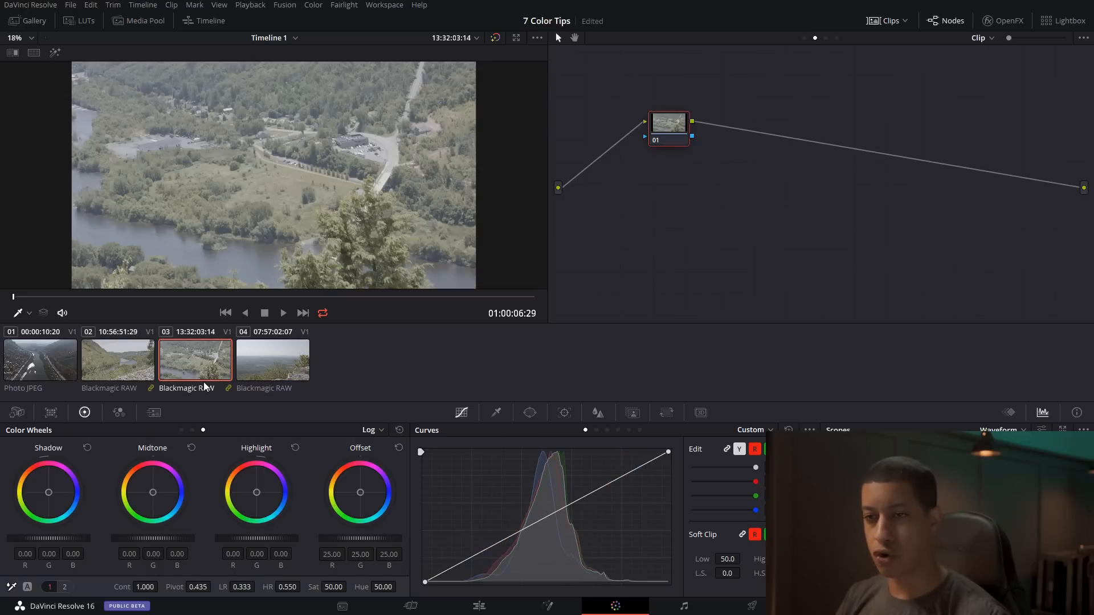
left_click(269, 365)
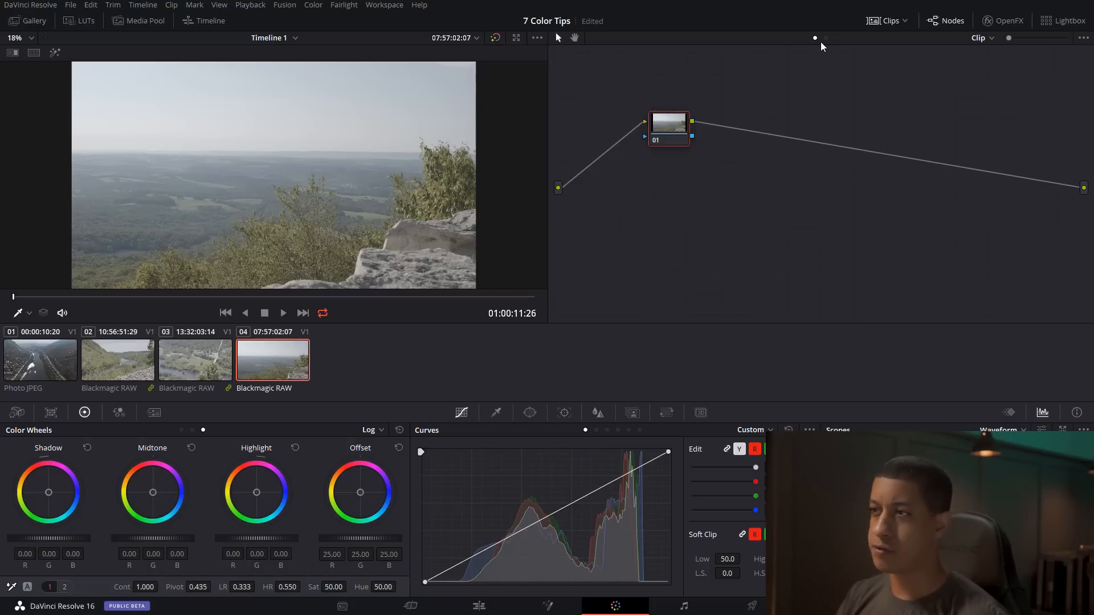
left_click(990, 38)
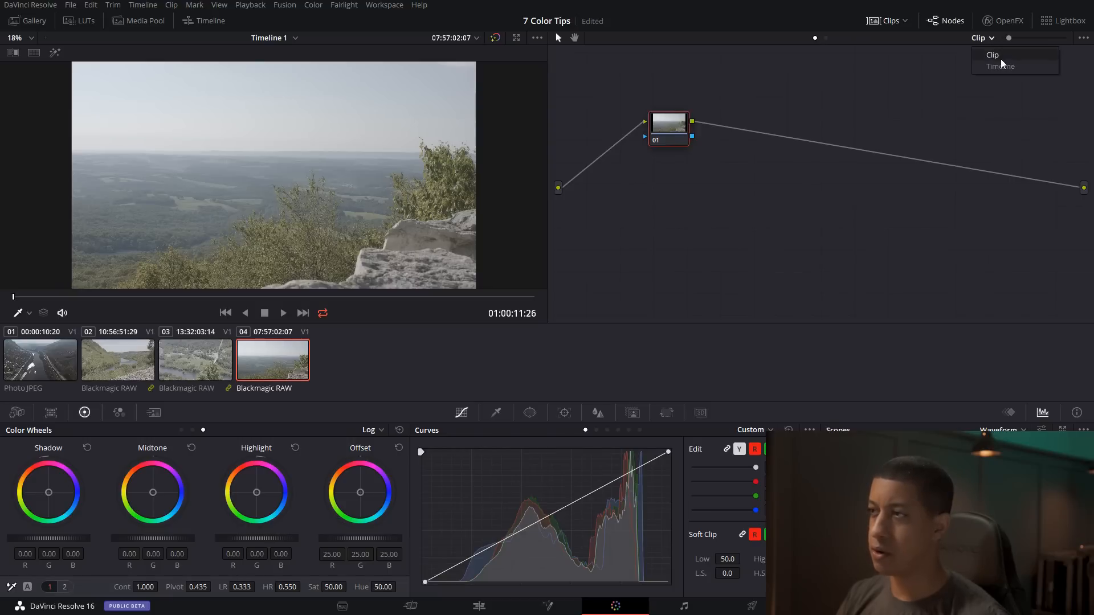
left_click(1003, 60)
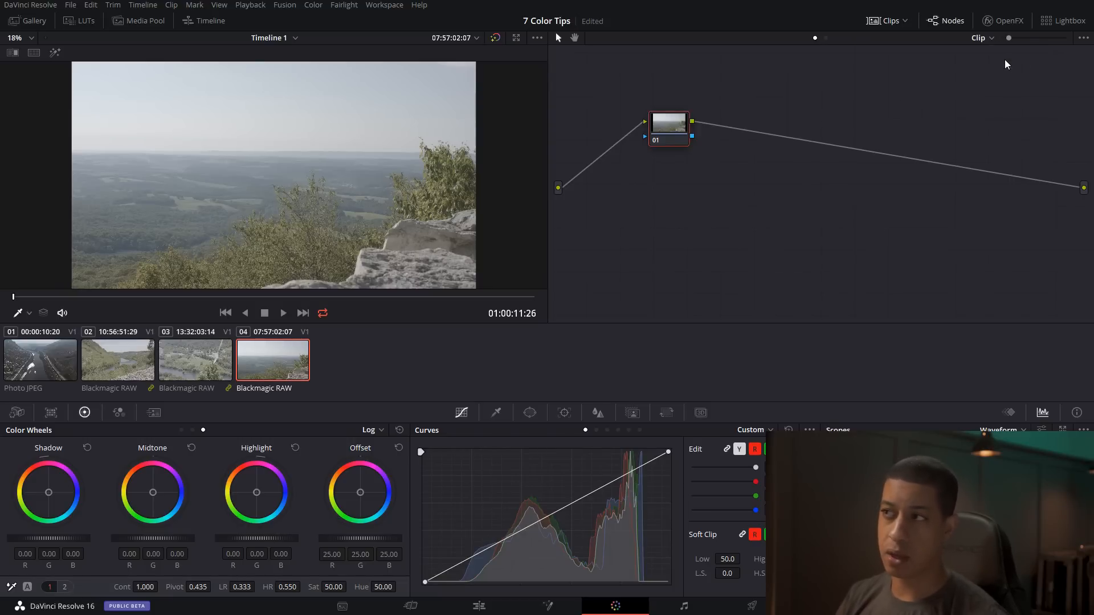
left_click(991, 38)
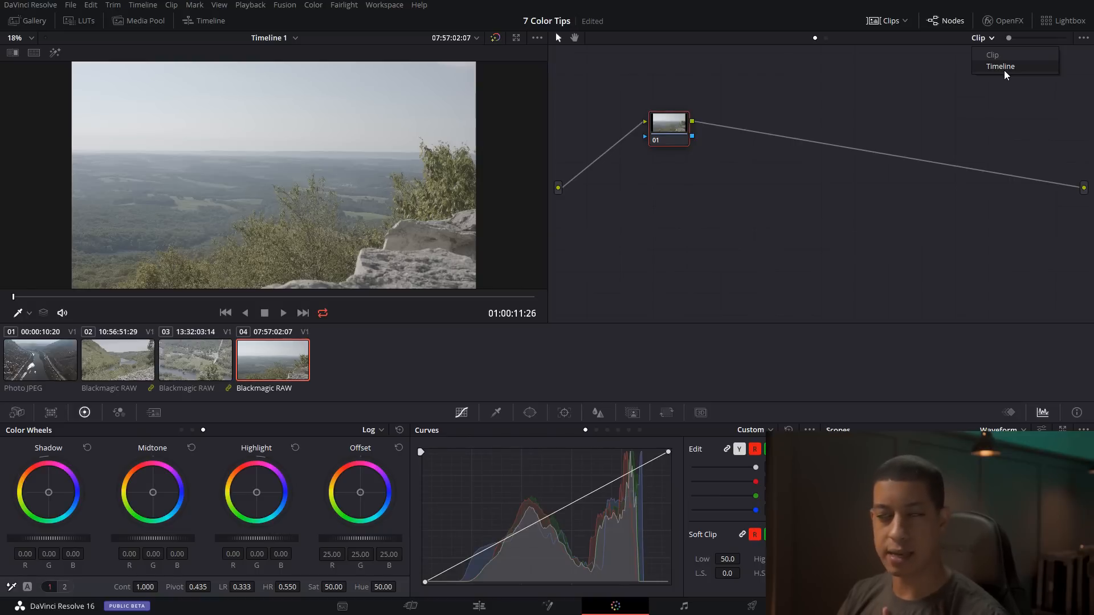
left_click(1005, 57)
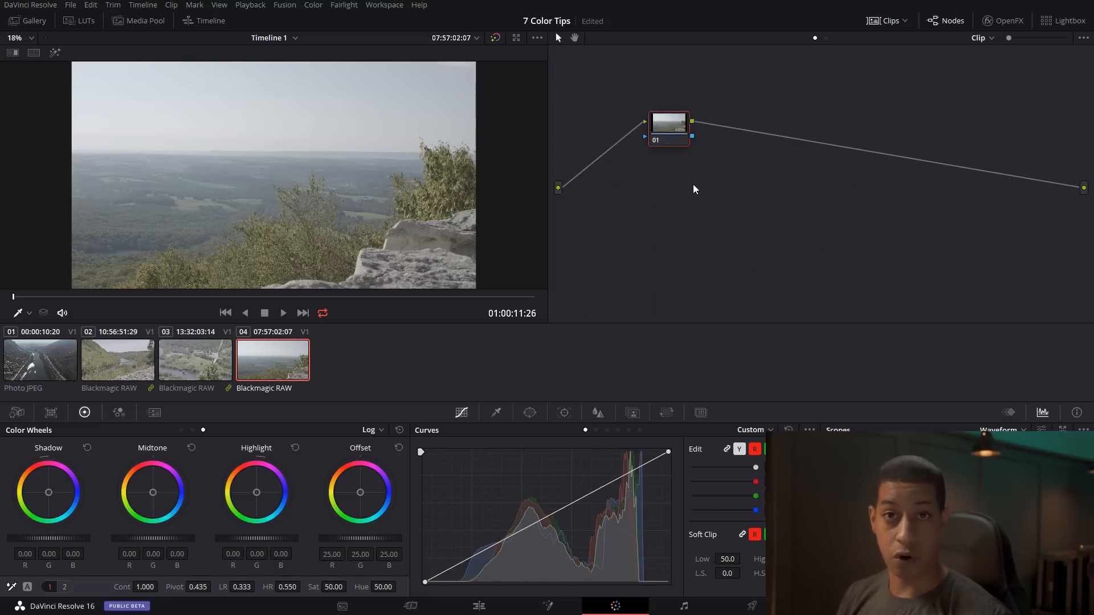
- Switch clip 03 to the Group Pre-Clip node graph and view the group's grade on clip 02
left_click(190, 364)
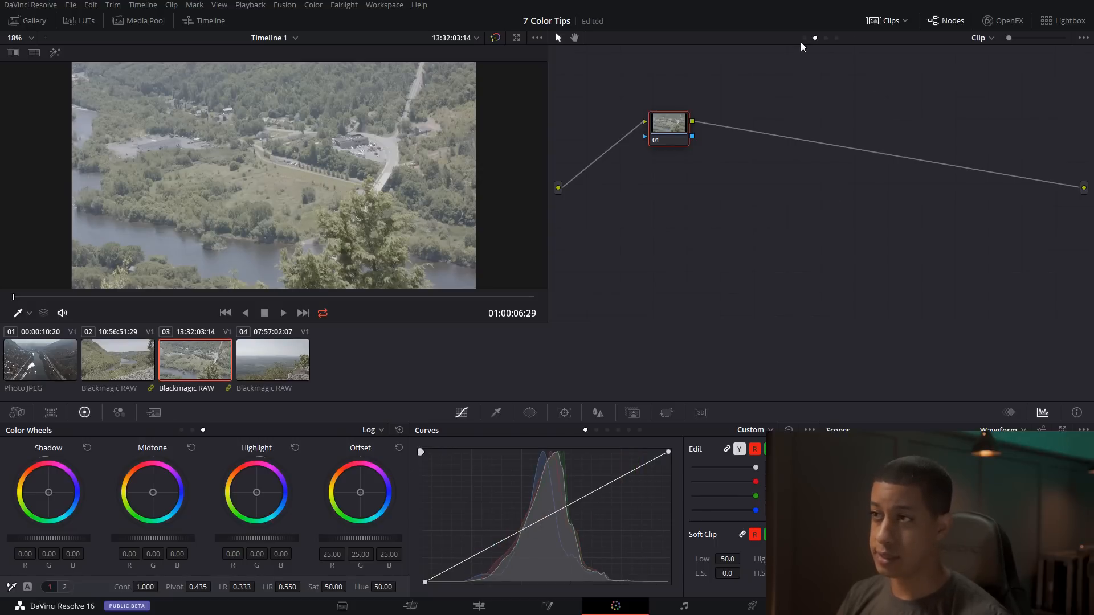
left_click(982, 38)
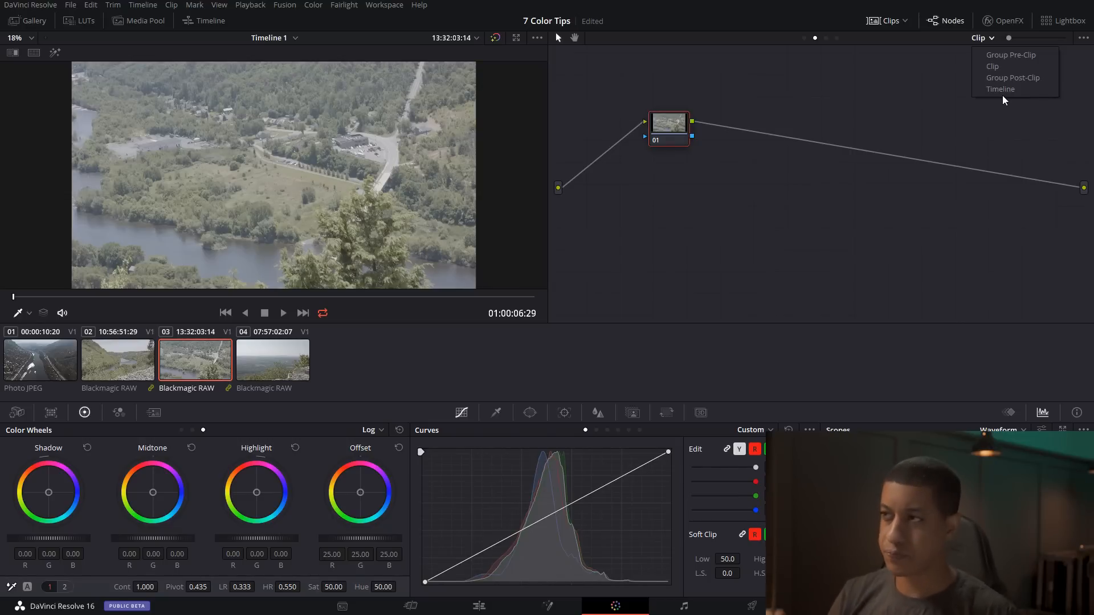
left_click(1015, 58)
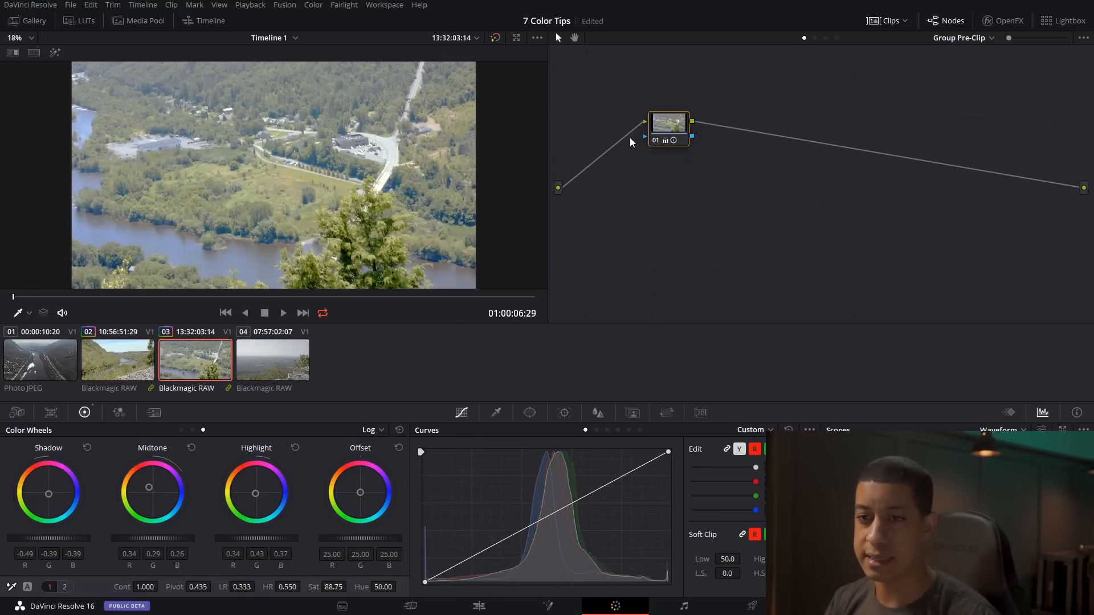
left_click(112, 357)
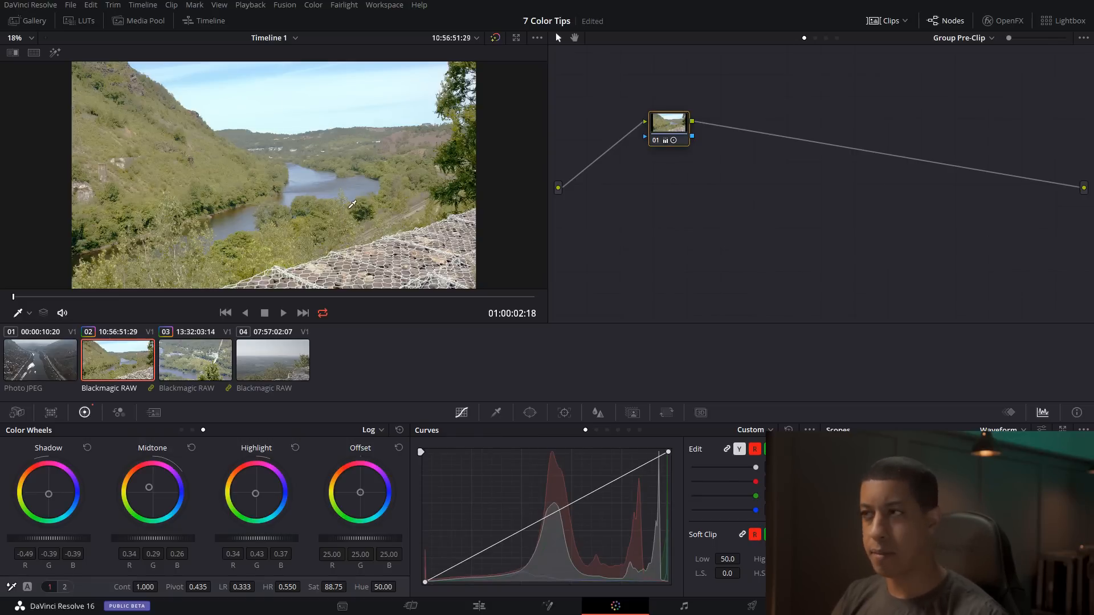
- Step through the Group Pre-Clip, Clip, Group Post-Clip and Timeline node graphs available for grouped clip 03
left_click(960, 39)
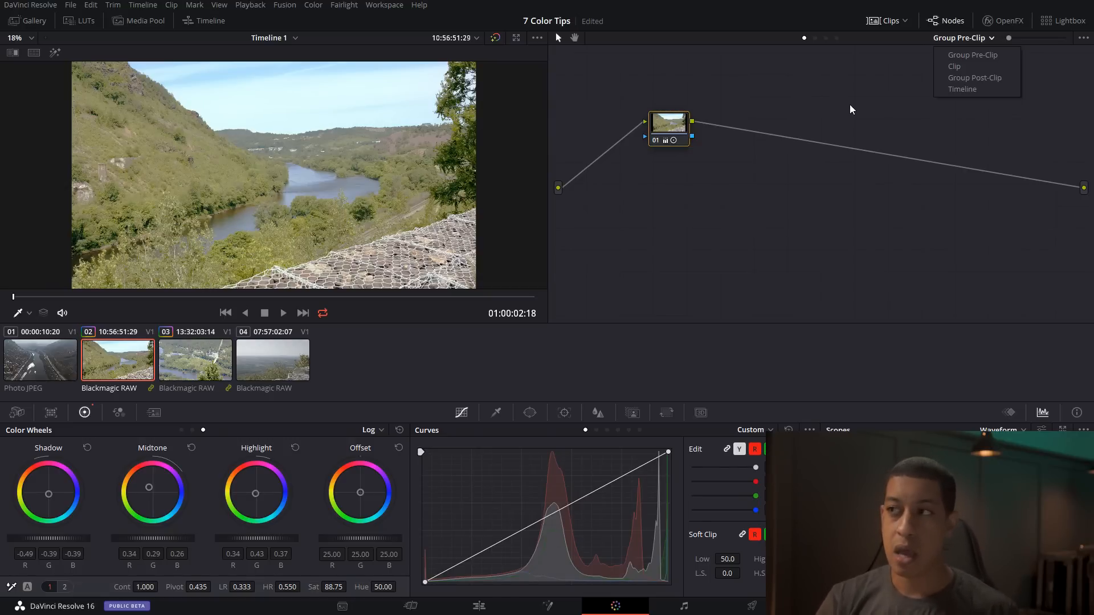
left_click(994, 64)
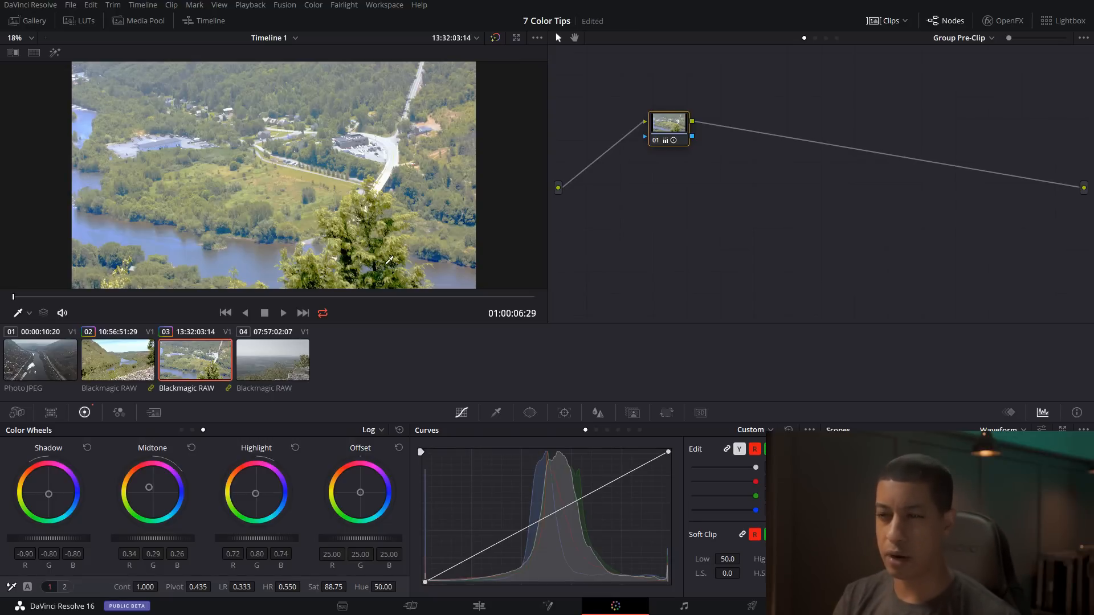
left_click(975, 40)
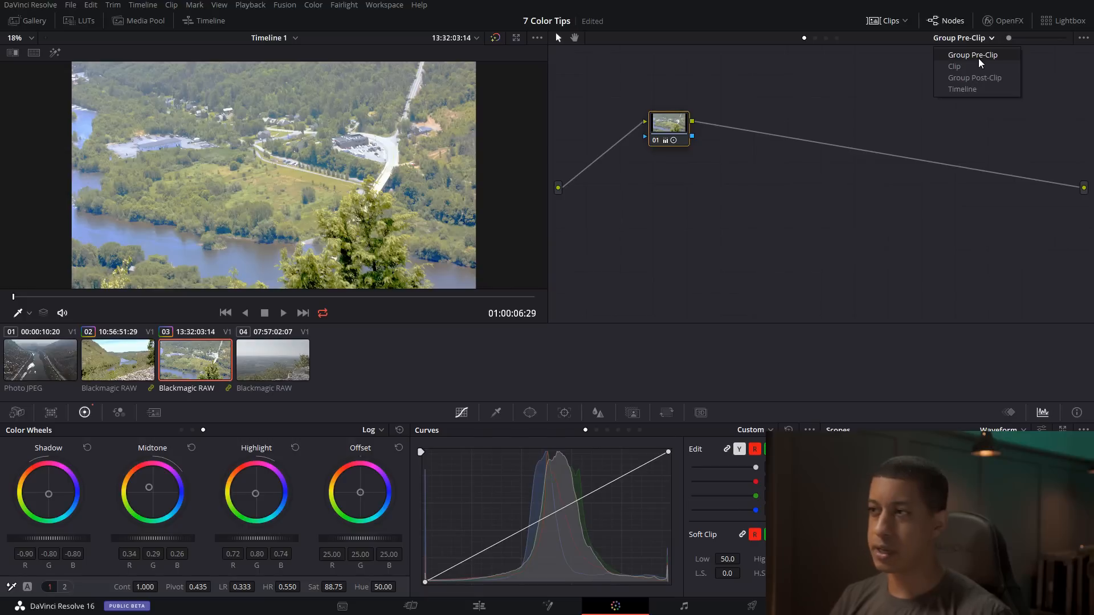
left_click(979, 57)
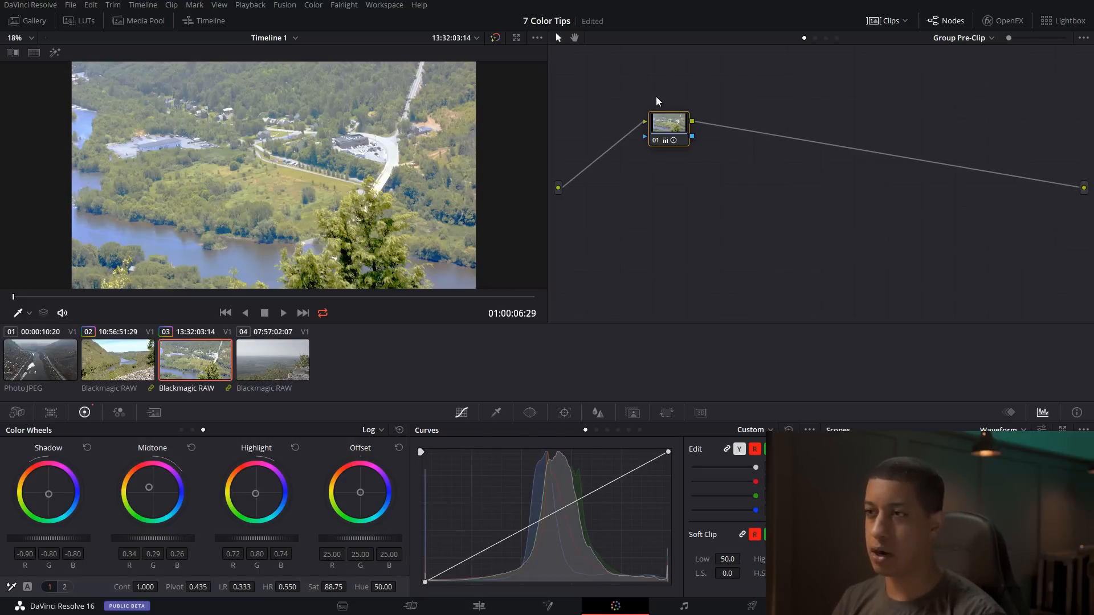
left_click(965, 38)
left_click(966, 66)
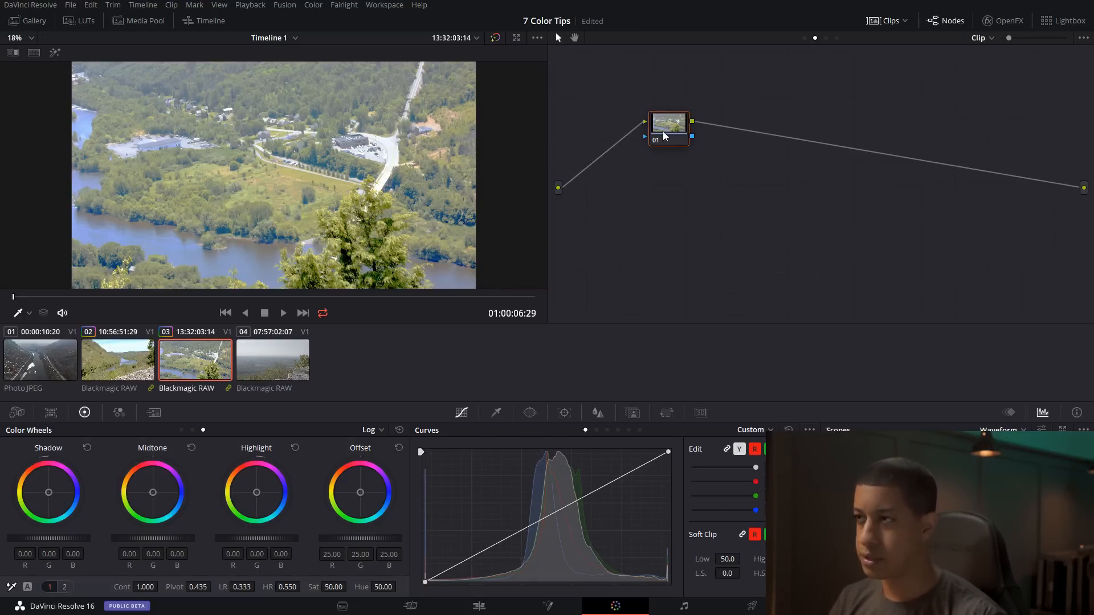
left_click(978, 38)
left_click(1009, 80)
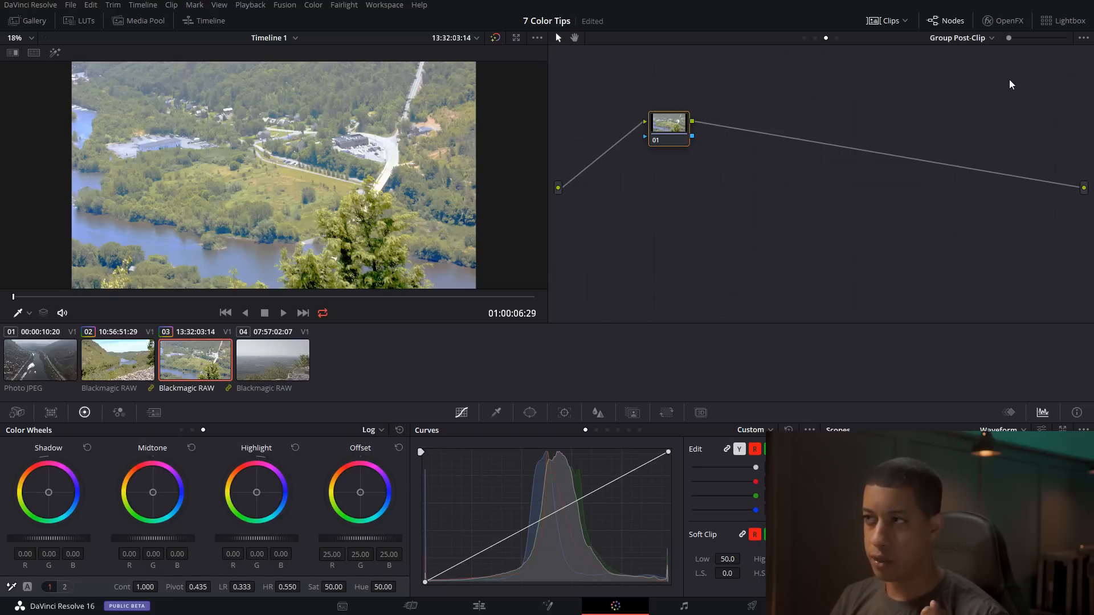
left_click(966, 42)
left_click(976, 90)
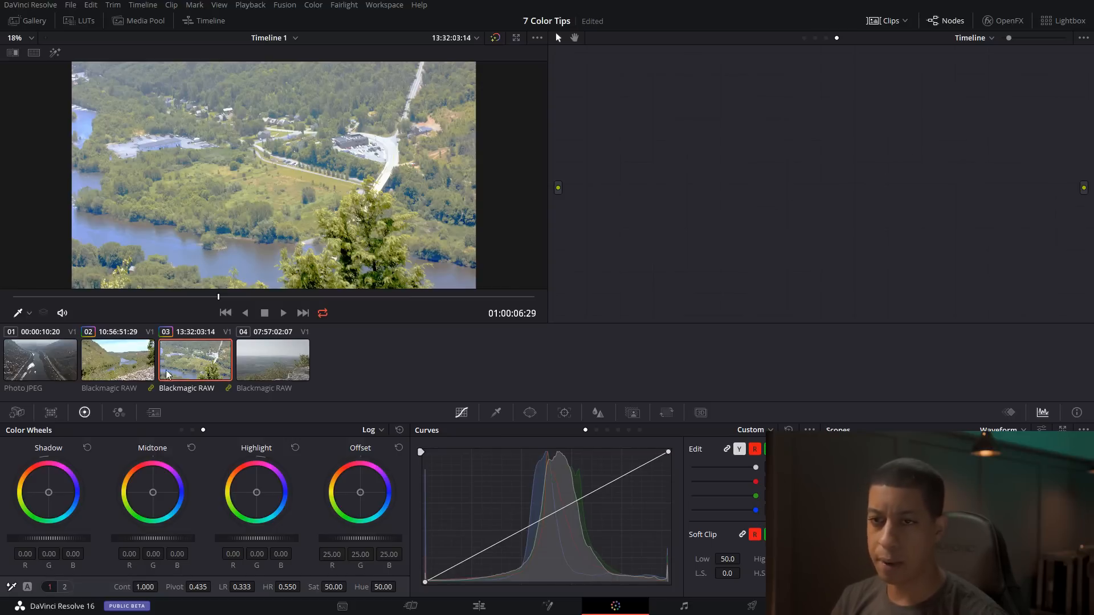
- Grade clip 02 warmer in its Clip-level node graph and compare it with clip 03 from the same group
left_click(131, 362)
left_click(968, 38)
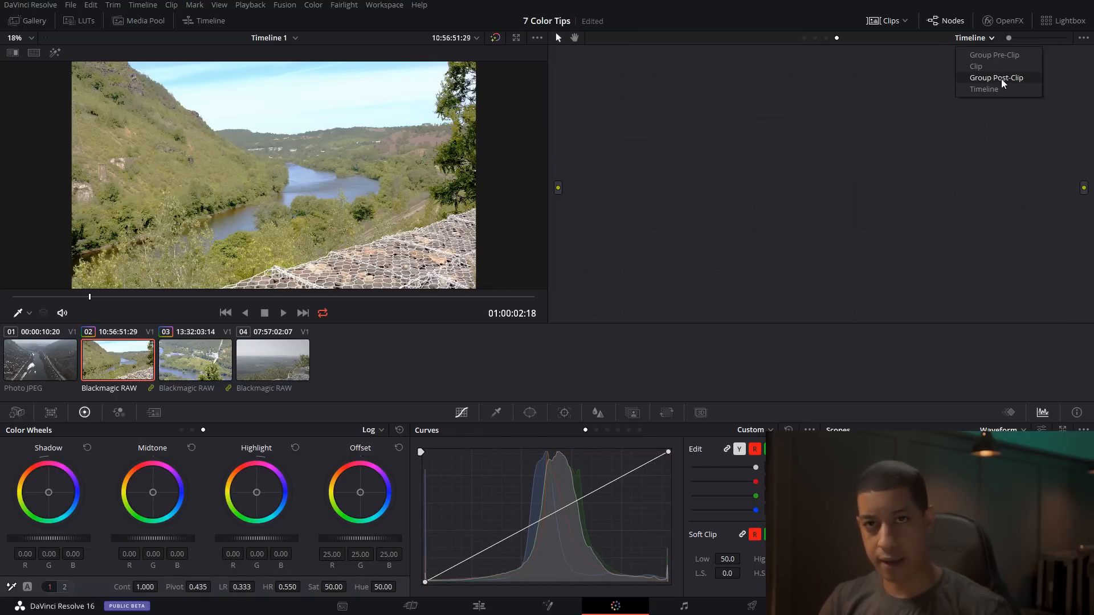
left_click(996, 65)
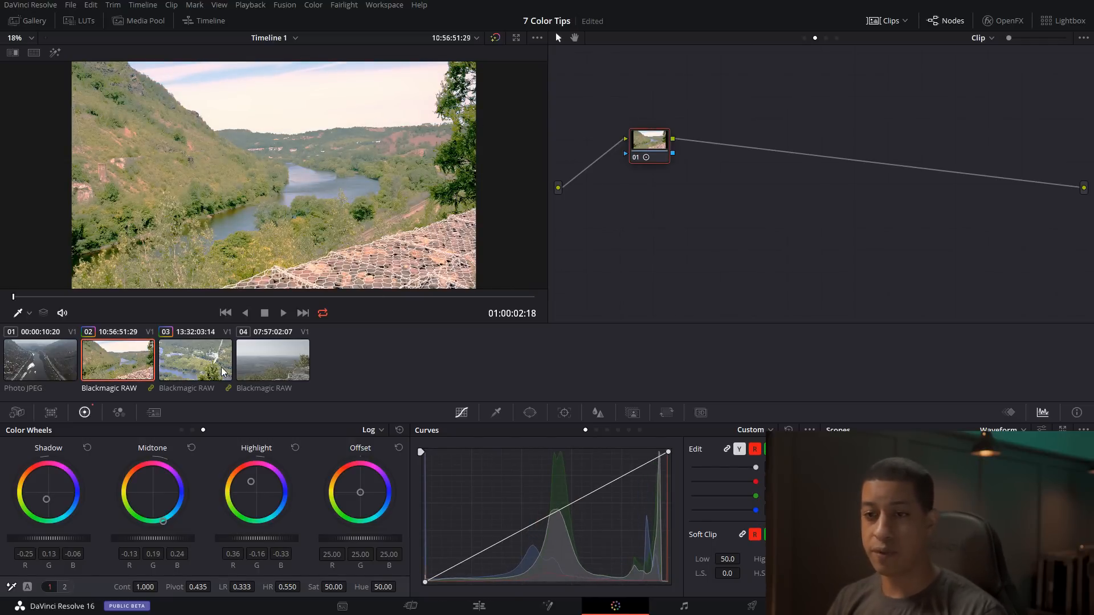
left_click(183, 366)
left_click(122, 369)
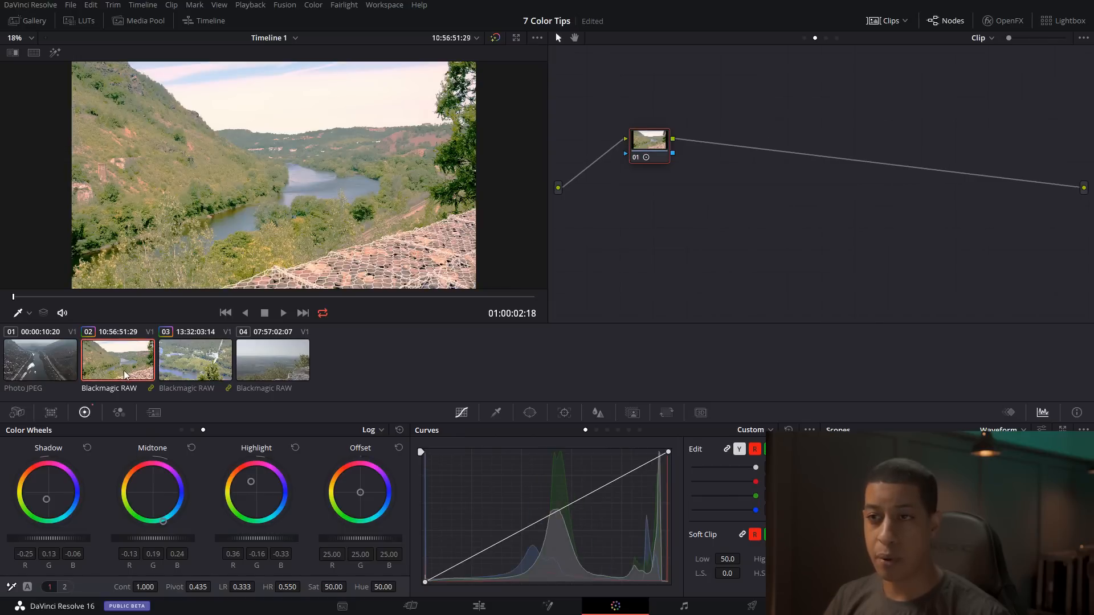
- Push clip 02's Offset strongly to orange (68.30, 16.95, -23.11) at Clip level and compare it with clip 03
left_click_drag(358, 494, 275, 515)
left_click(182, 369)
left_click(142, 364)
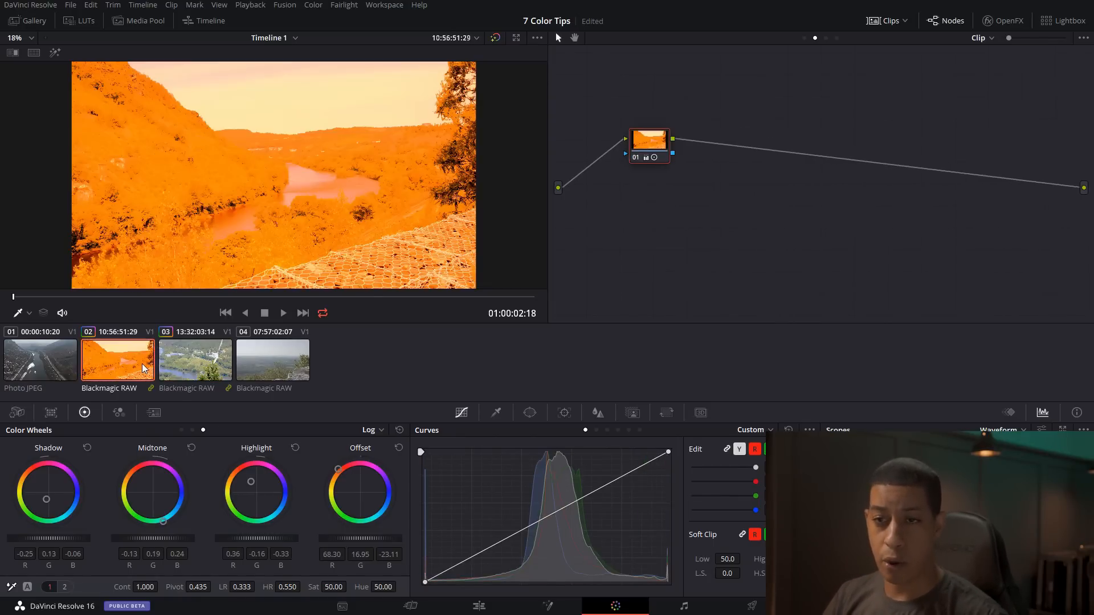
left_click(179, 363)
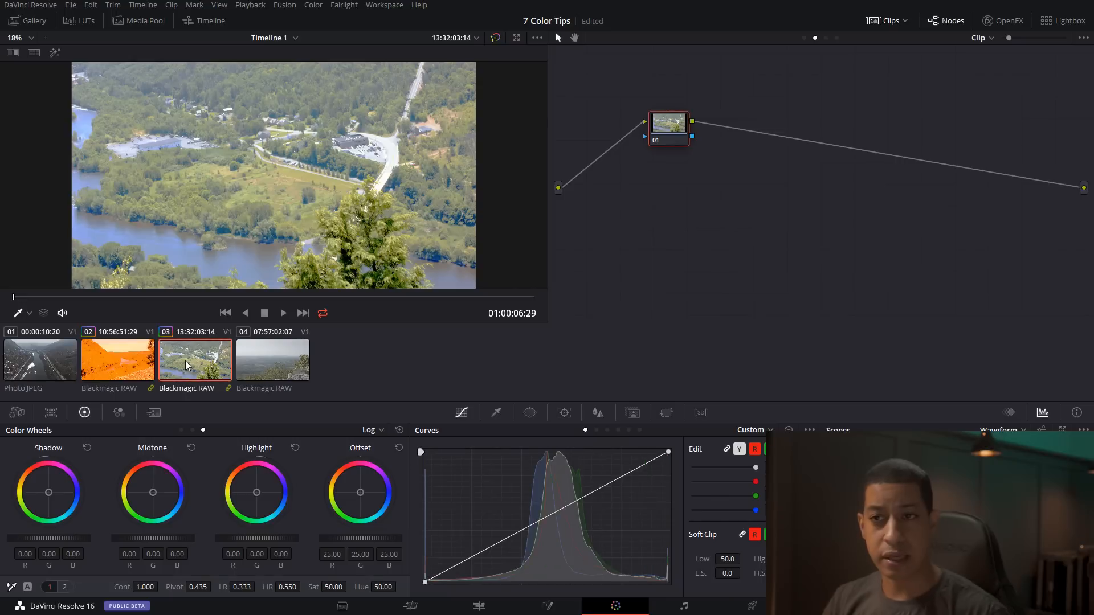
left_click(125, 355)
- Review clip 02's node graph levels and view the Timeline node graph
left_click(987, 39)
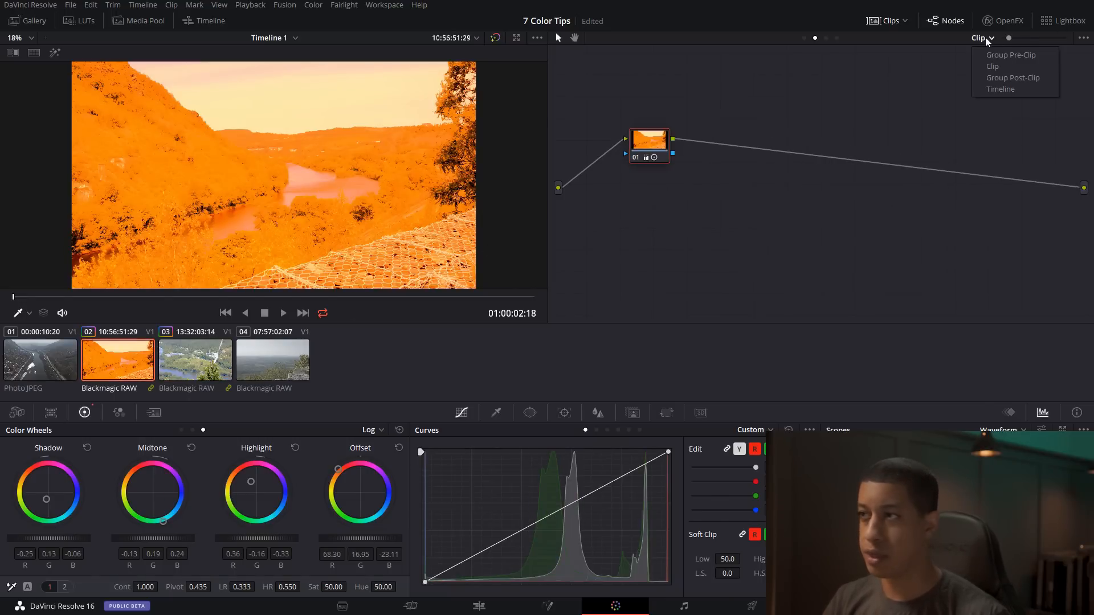
left_click(1006, 67)
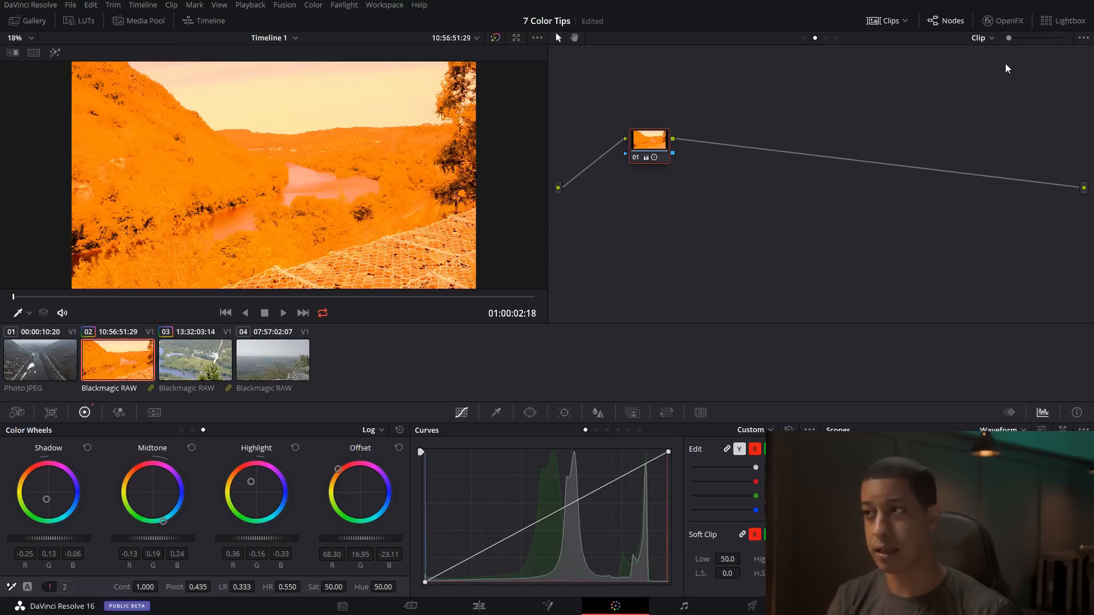
left_click(984, 38)
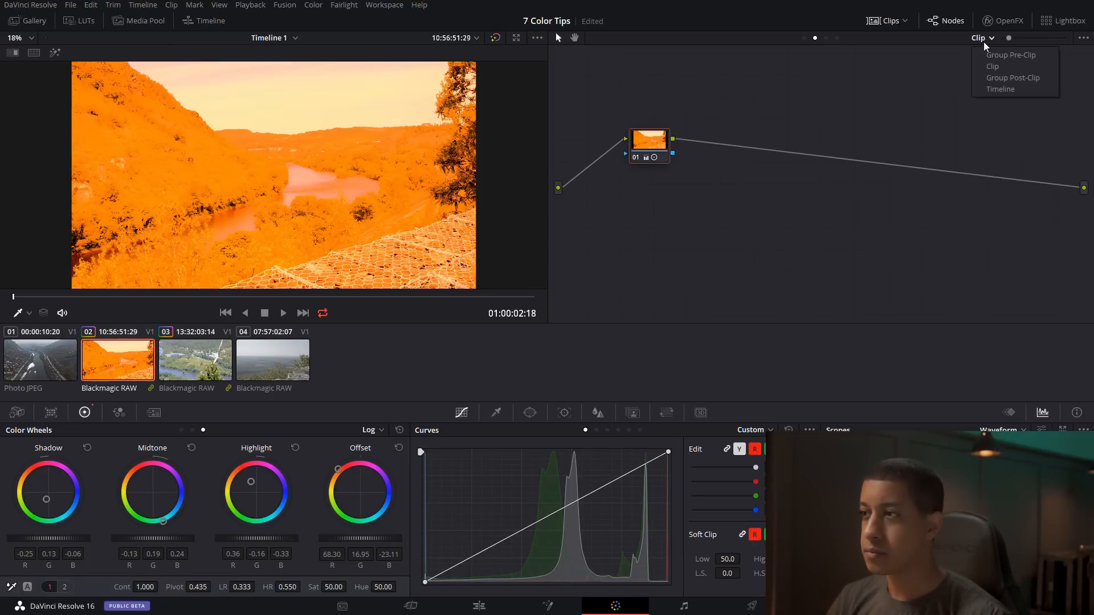
left_click(1005, 89)
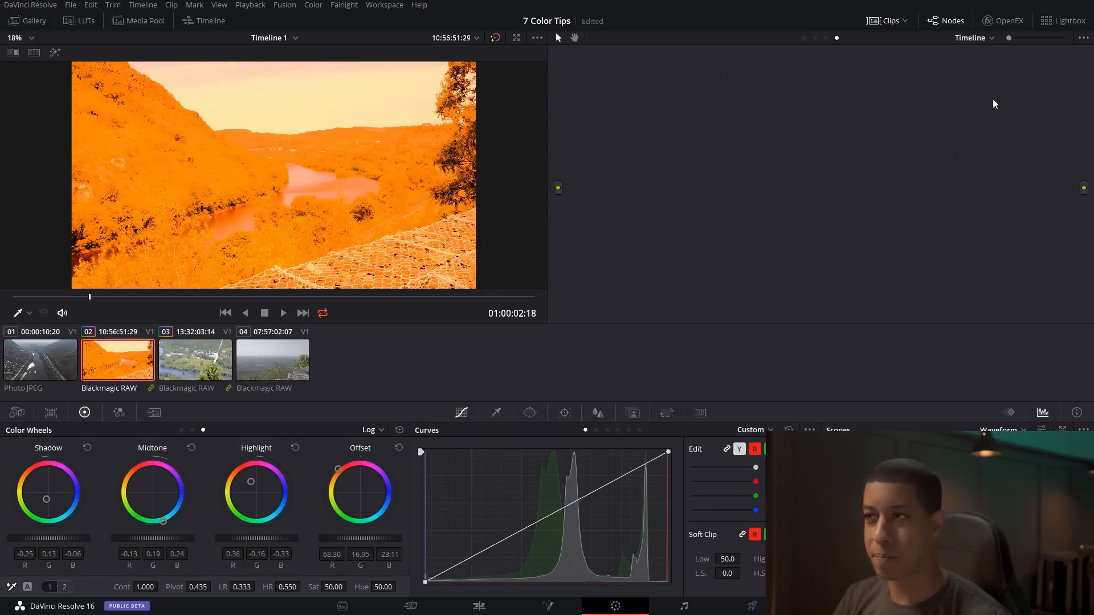
- Reset clip 02's grades in the Clip, Group Pre-Clip and Group Post-Clip node graphs
left_click(815, 38)
key("shift+Home")
left_click(986, 38)
left_click(988, 54)
left_click(978, 37)
left_click(981, 78)
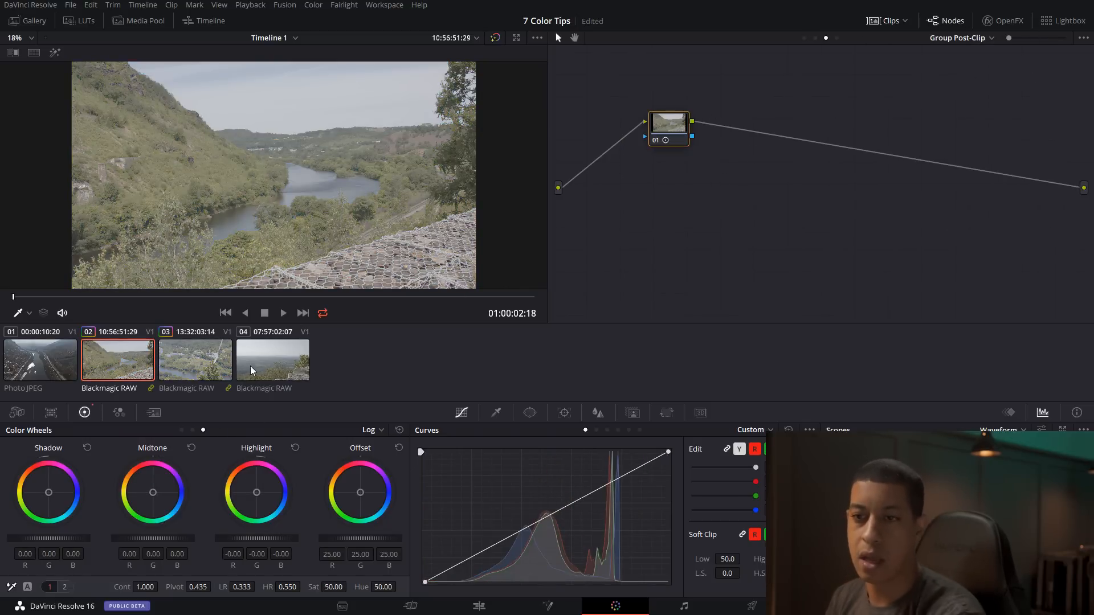
- Add a serial node to clip 04 and shift the sky's blue toward teal with the Hue Vs Hue curve
left_click(288, 368)
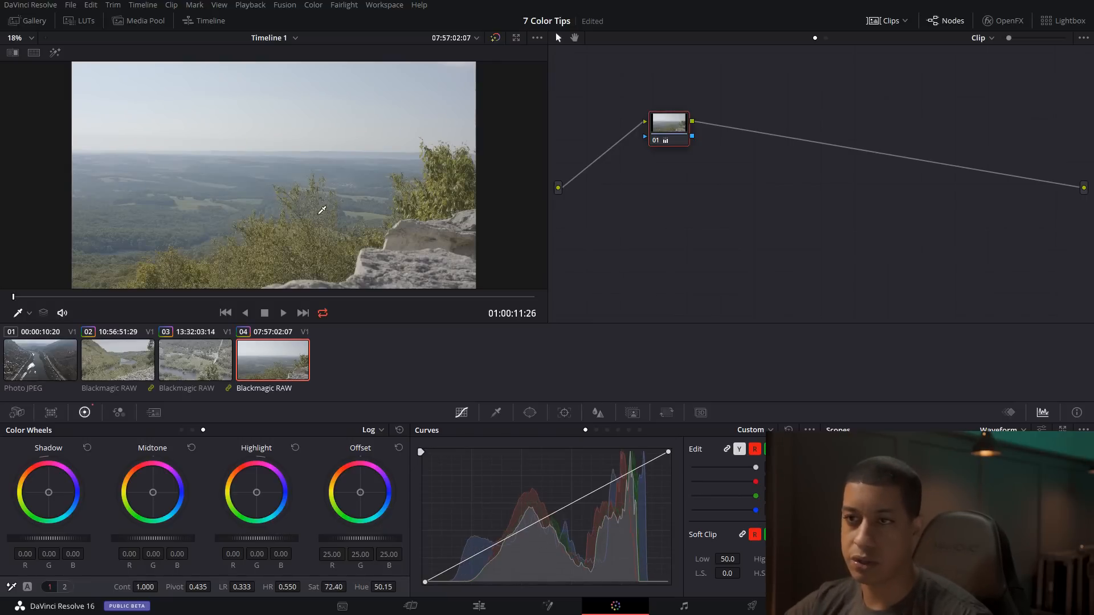
key("alt+s")
left_click(618, 430)
left_click(607, 430)
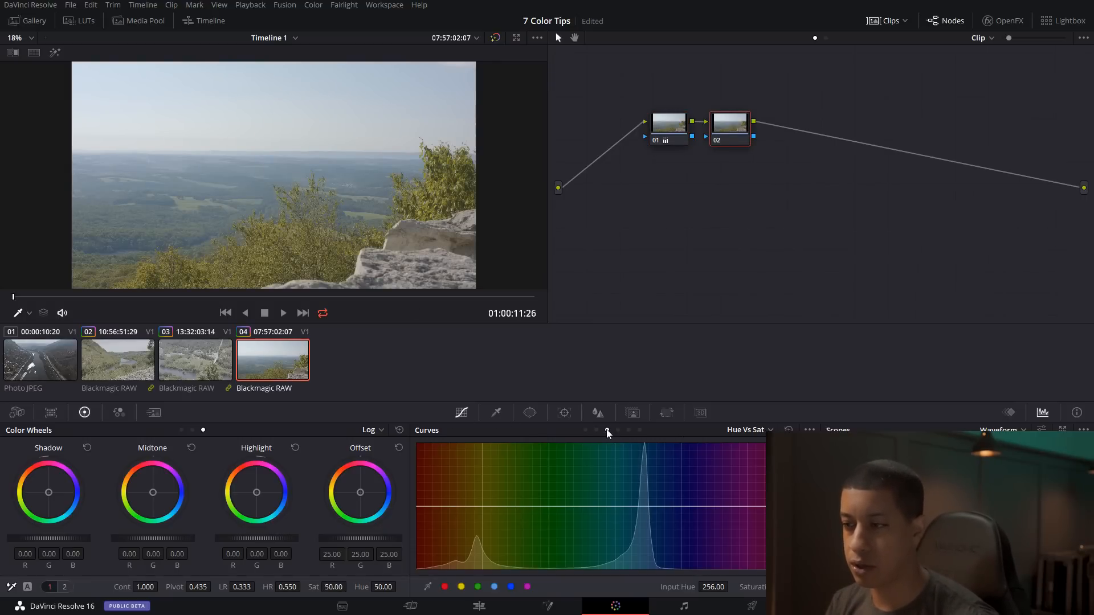
left_click(596, 430)
left_click(394, 99)
left_click_drag(647, 509, 648, 492)
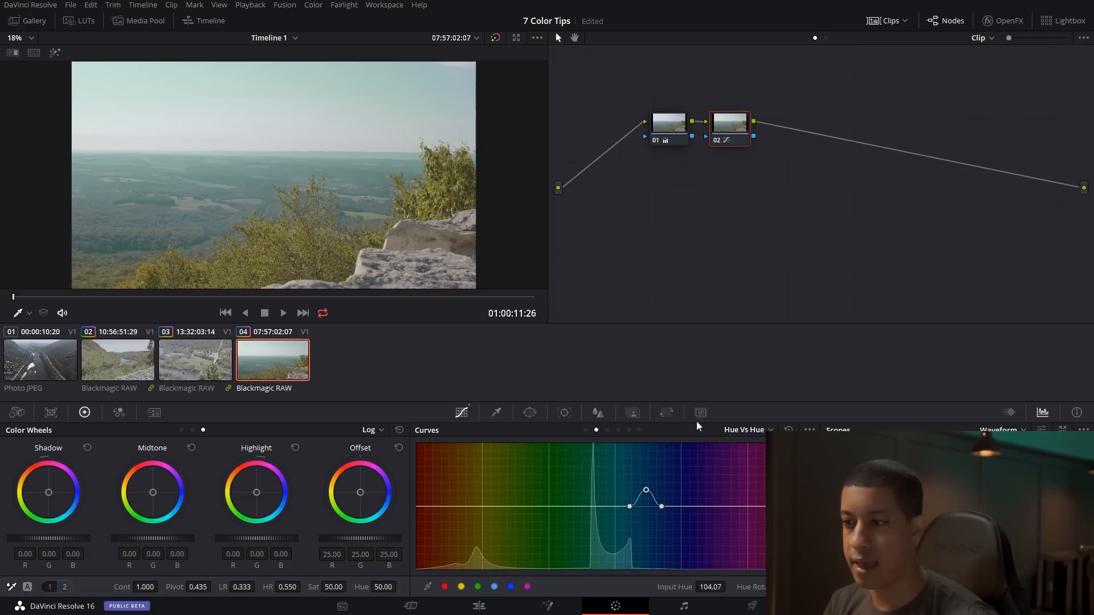
- Raise the sky's saturation with the Hue Vs Sat curve and lower its brightness with the Hue Vs Lum curve
left_click(750, 430)
left_click(745, 458)
left_click(330, 101)
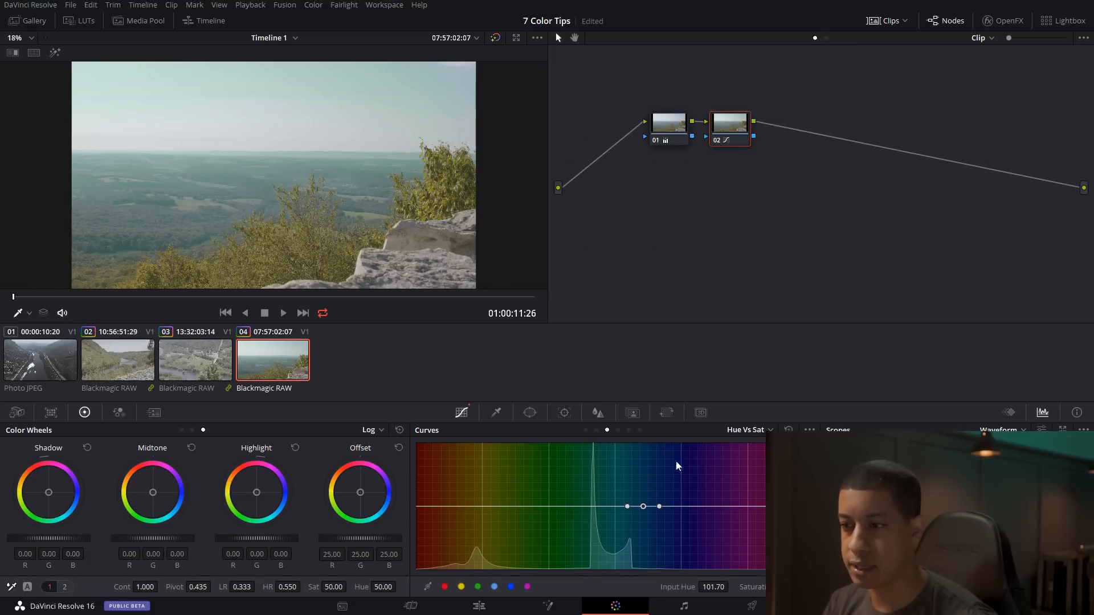
left_click_drag(643, 506, 646, 482)
left_click(751, 430)
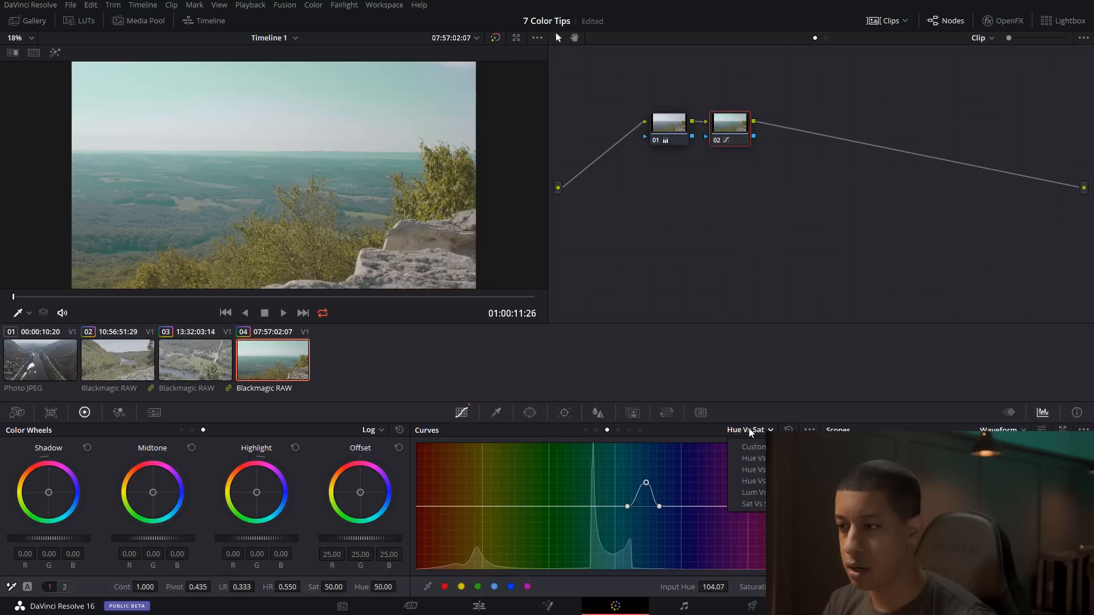
left_click(753, 480)
left_click(401, 73)
left_click_drag(645, 507, 650, 533)
- Add a third serial node to clip 04 and boost the foliage's yellow saturation with the Hue Vs Sat curve
key("alt+s")
left_click_drag(788, 130, 862, 139)
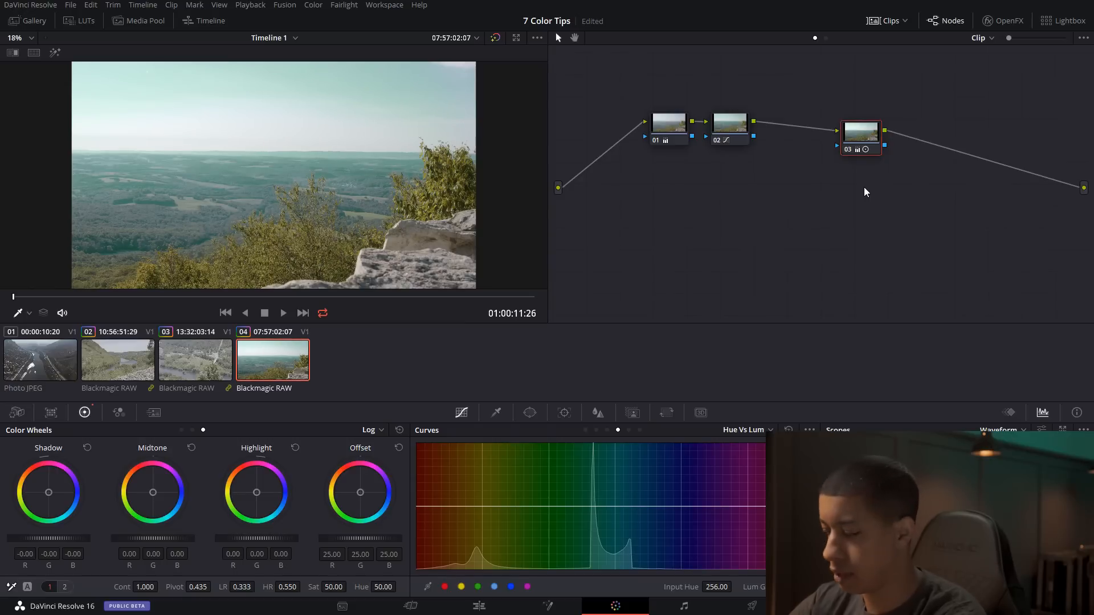
left_click(769, 431)
left_click(766, 470)
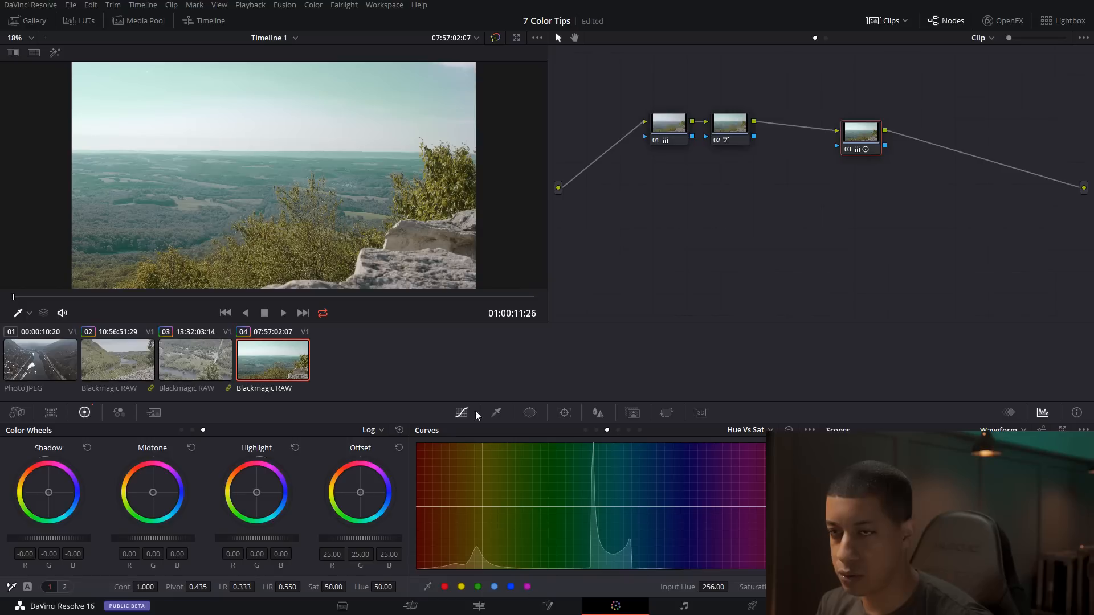
left_click(264, 256)
left_click_drag(474, 506, 470, 468)
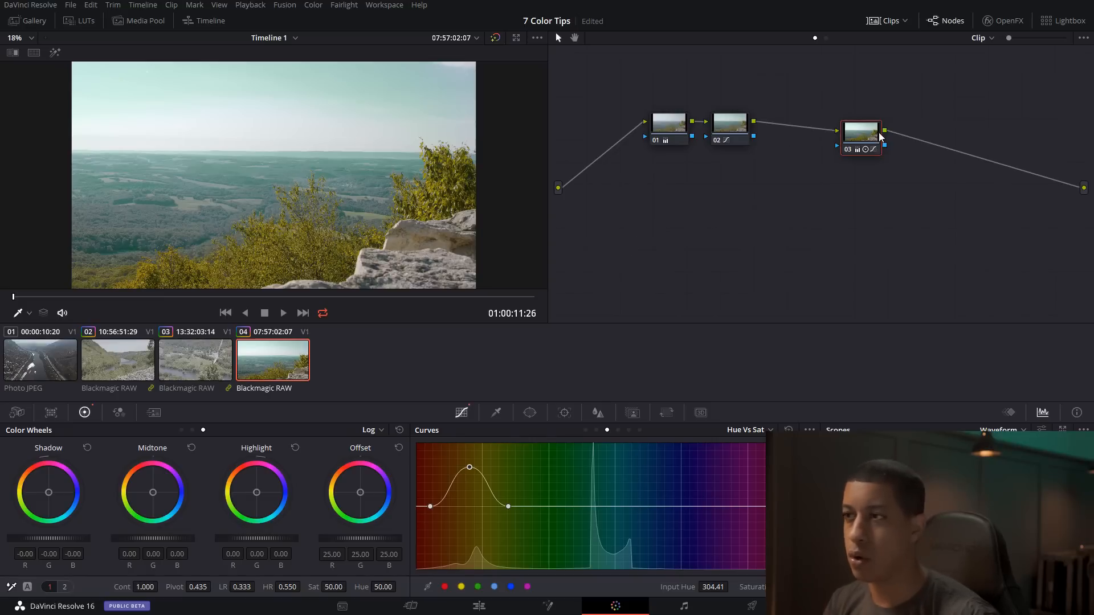
left_click_drag(868, 135, 791, 132)
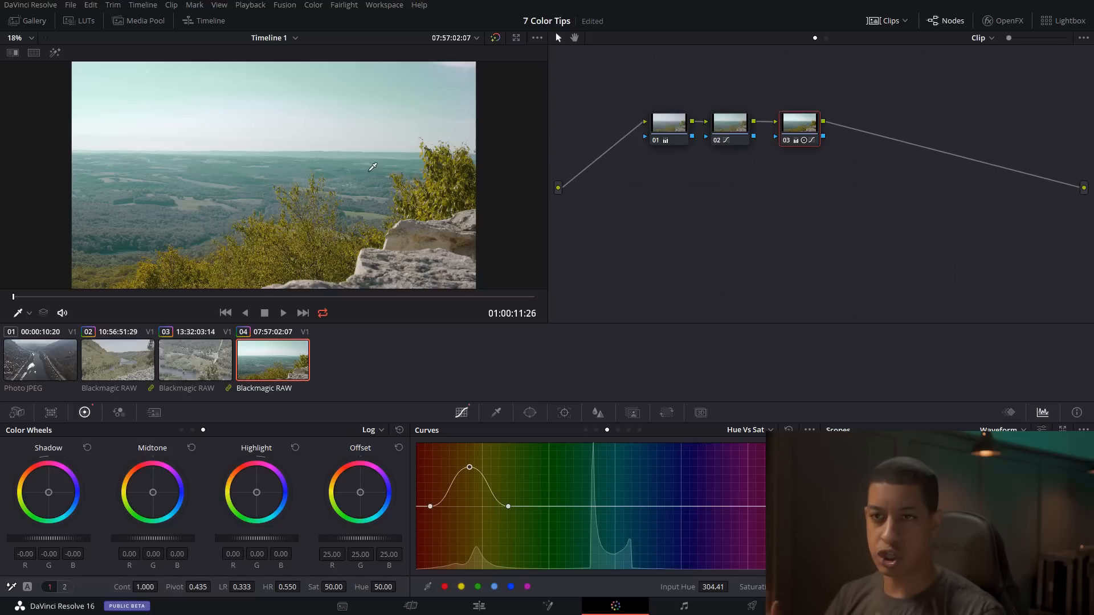
- Grab a still of the graded clip 04 and show it in the gallery
right_click(330, 155)
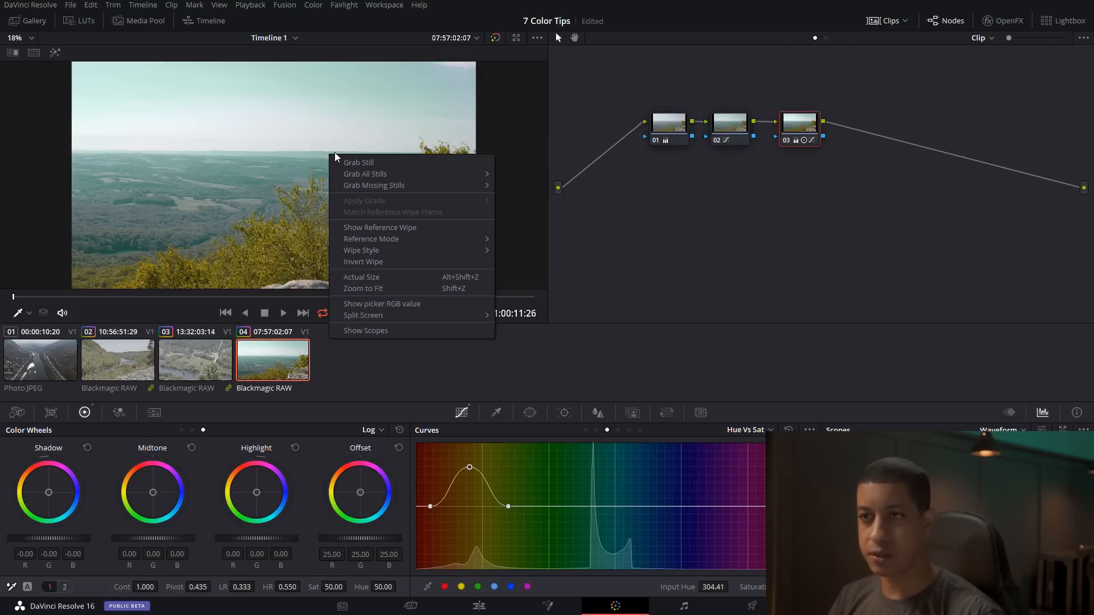
left_click(345, 163)
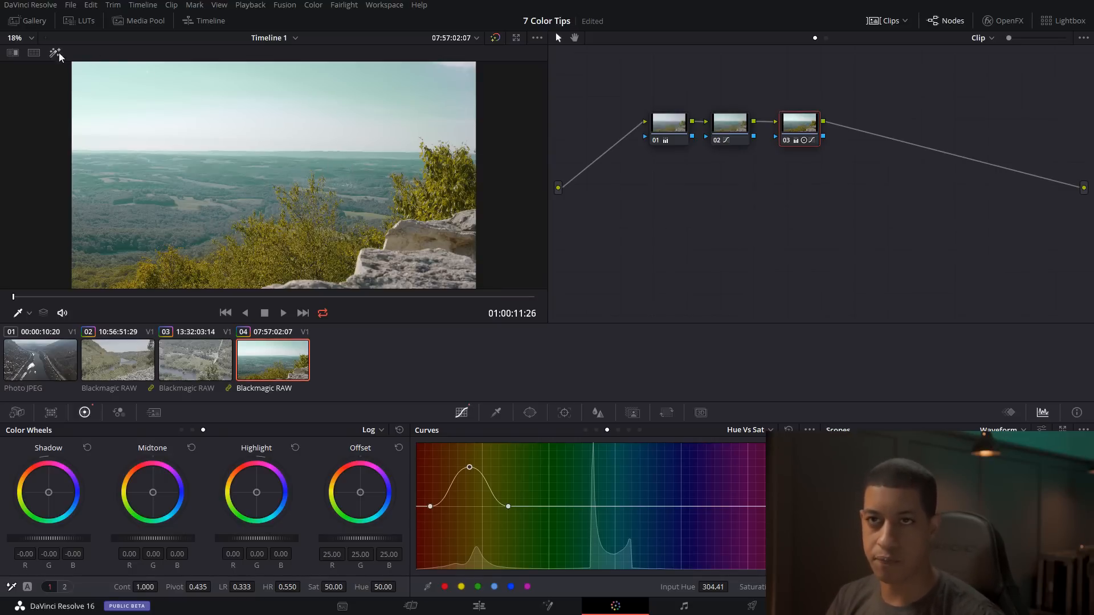
left_click(28, 20)
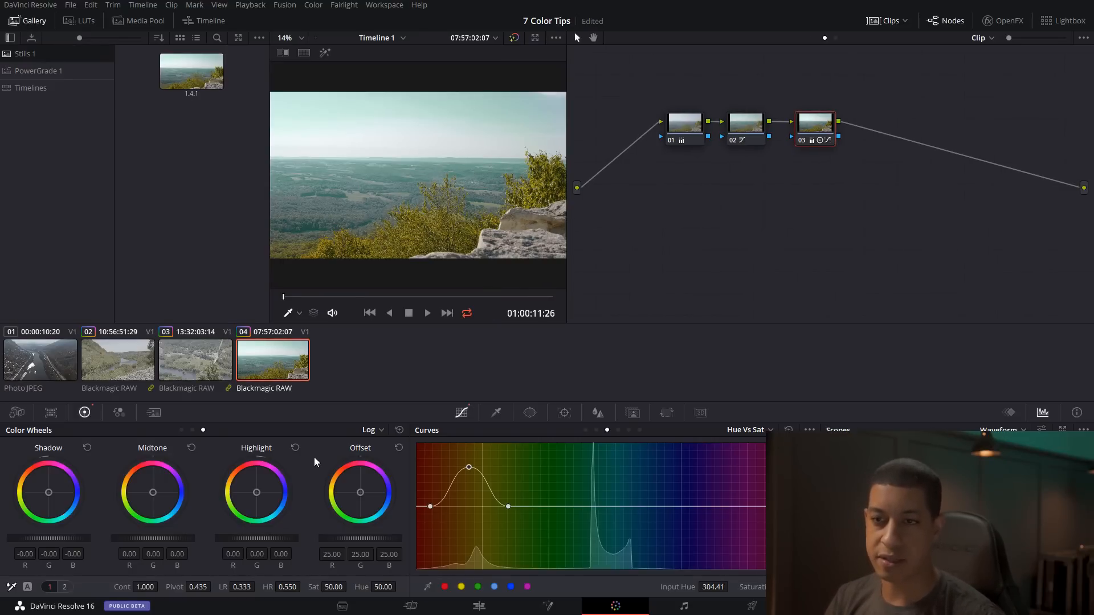
- Compare clip 03 with the clip 04 still using a vertical image wipe and reposition the dividing line
left_click(209, 377)
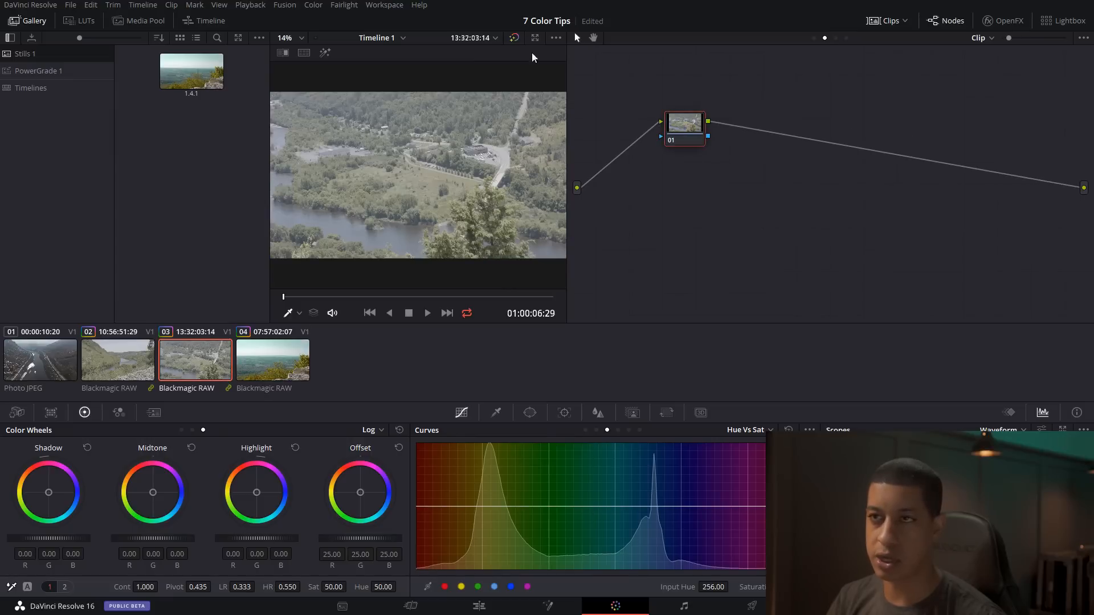
left_click(283, 54)
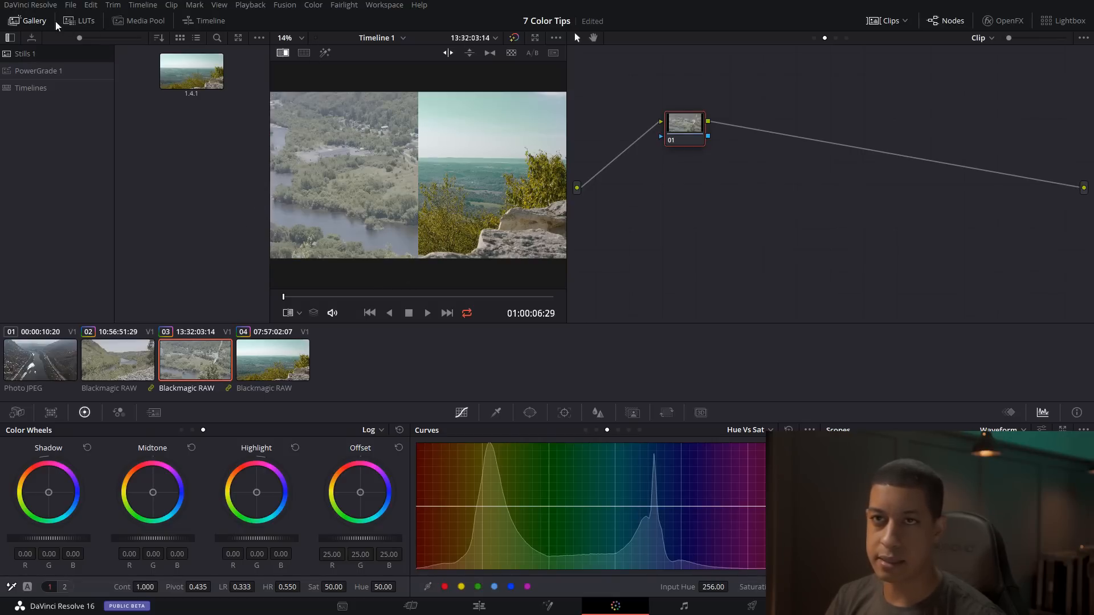
left_click(27, 21)
left_click_drag(287, 188, 253, 197)
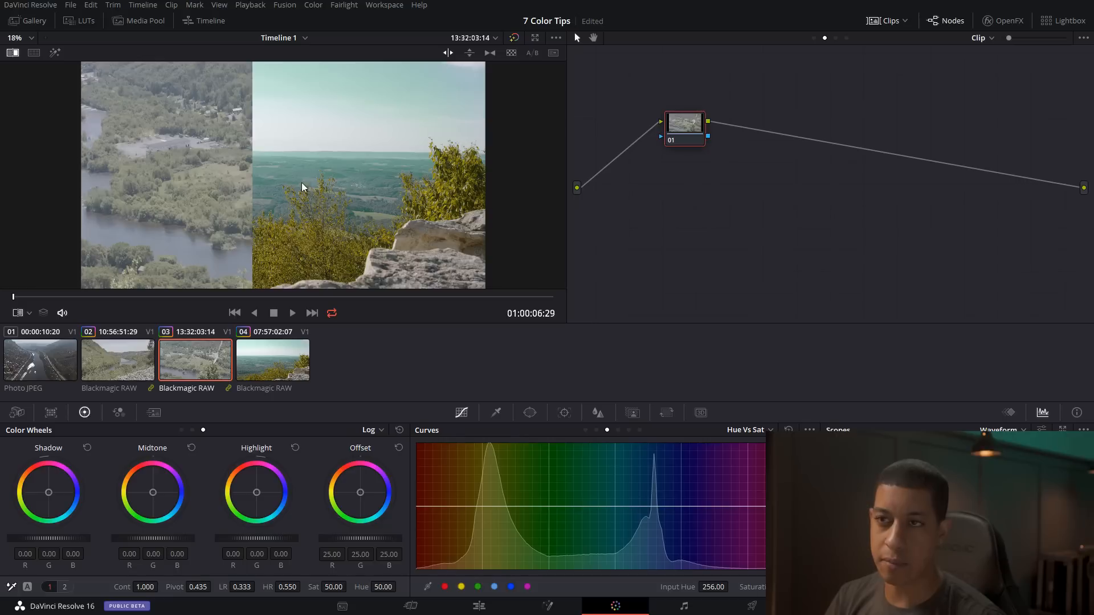
- Add a second serial node to clip 03 and try the horizontal wipe before restoring the vertical wipe
key("alt+s")
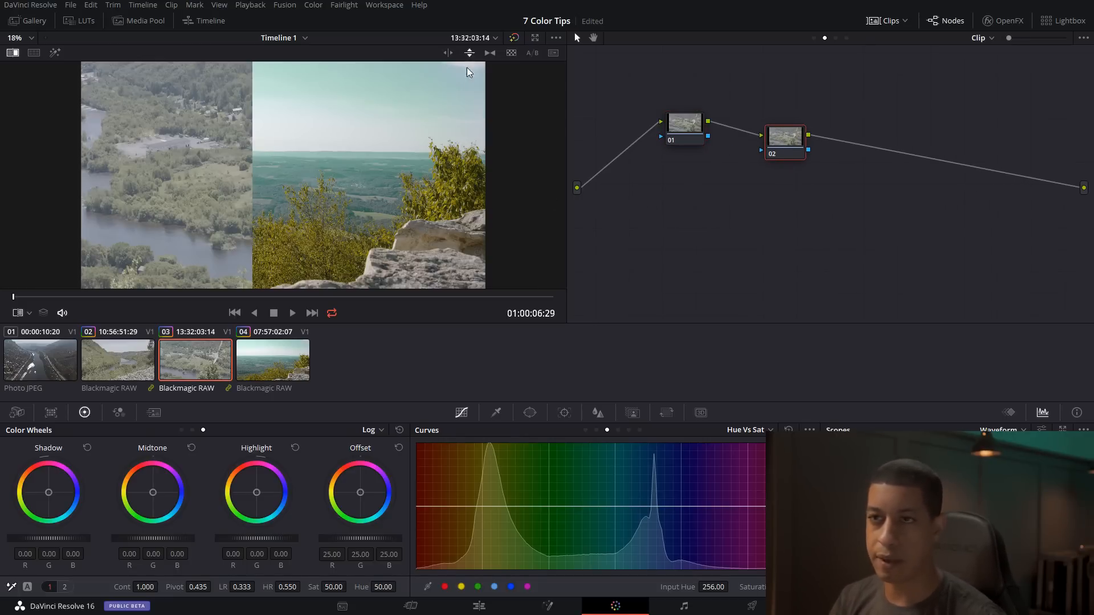
left_click(470, 52)
left_click_drag(311, 193, 467, 167)
left_click(448, 53)
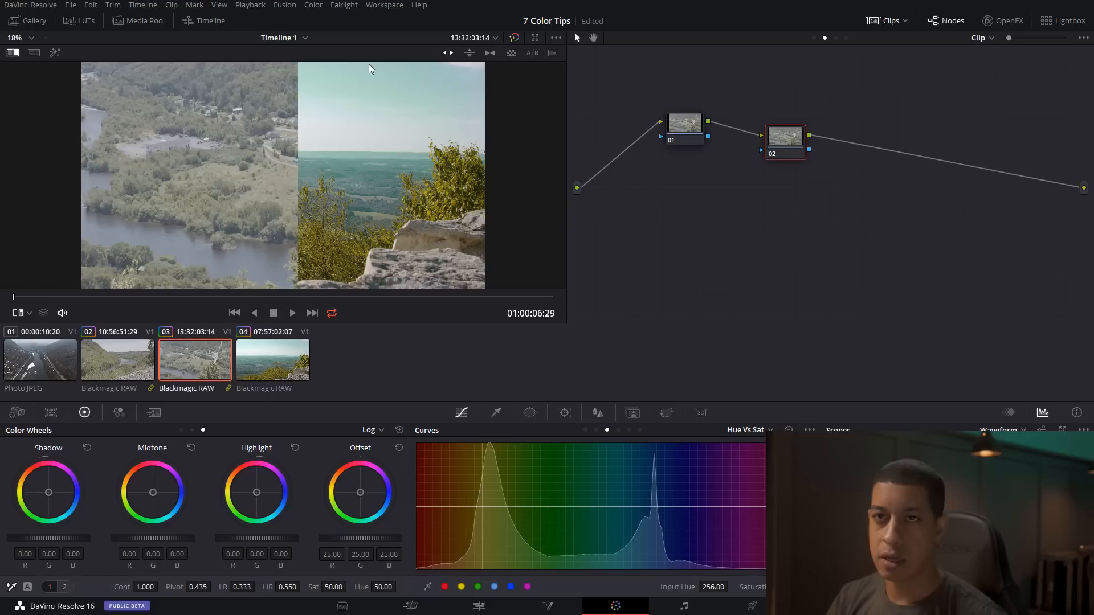
- Show the gallery, check the actions available for the clip 04 still, and line up node 02 with node 01 on clip 03
left_click(27, 20)
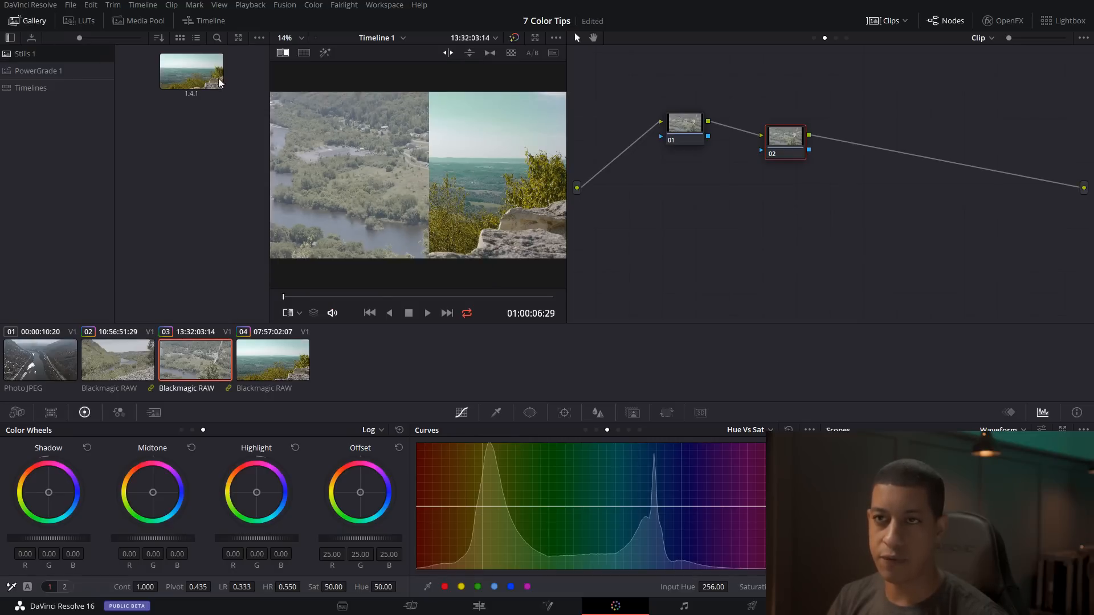
right_click(221, 84)
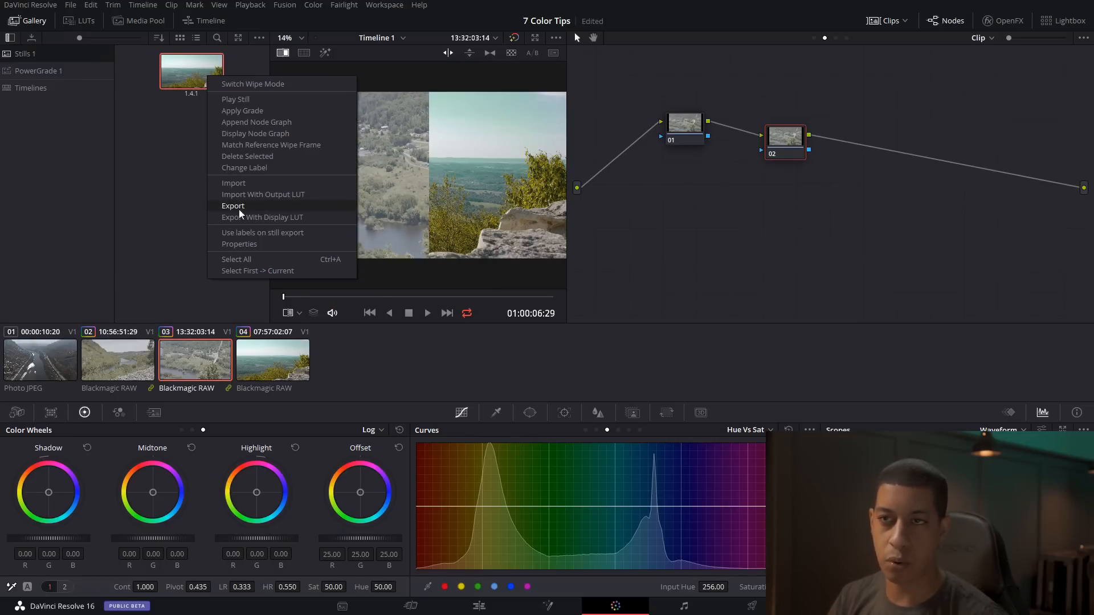
left_click(161, 206)
mouse_move(192, 79)
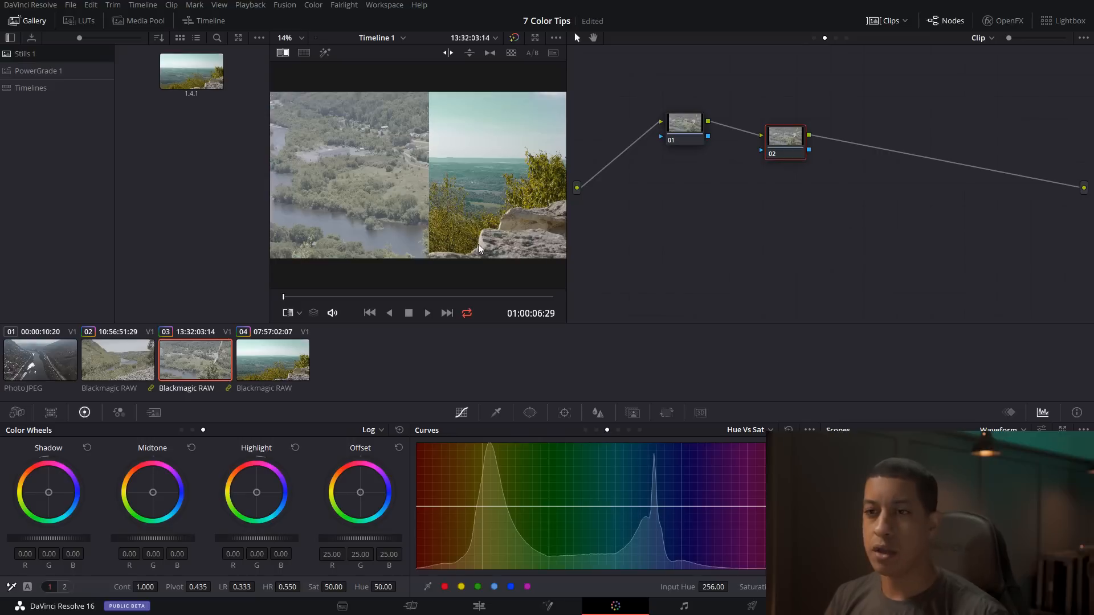
mouse_move(787, 150)
left_mouse_down()
mouse_move(780, 136)
mouse_move(775, 148)
left_mouse_up()
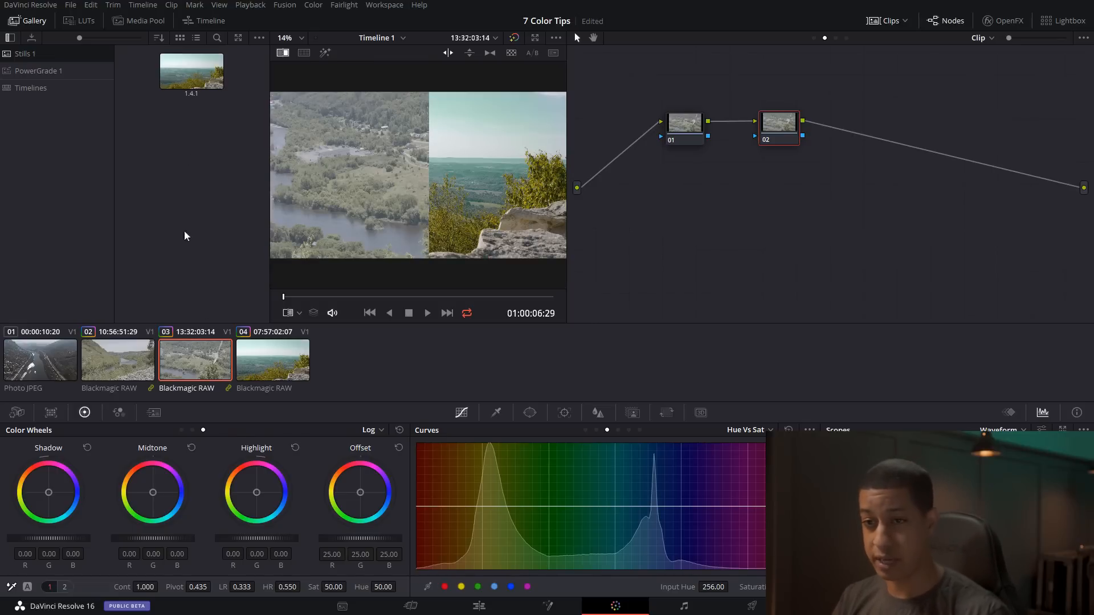
- Apply the grade from the clip 04 still to clip 02 and hide the gallery
left_click(149, 376)
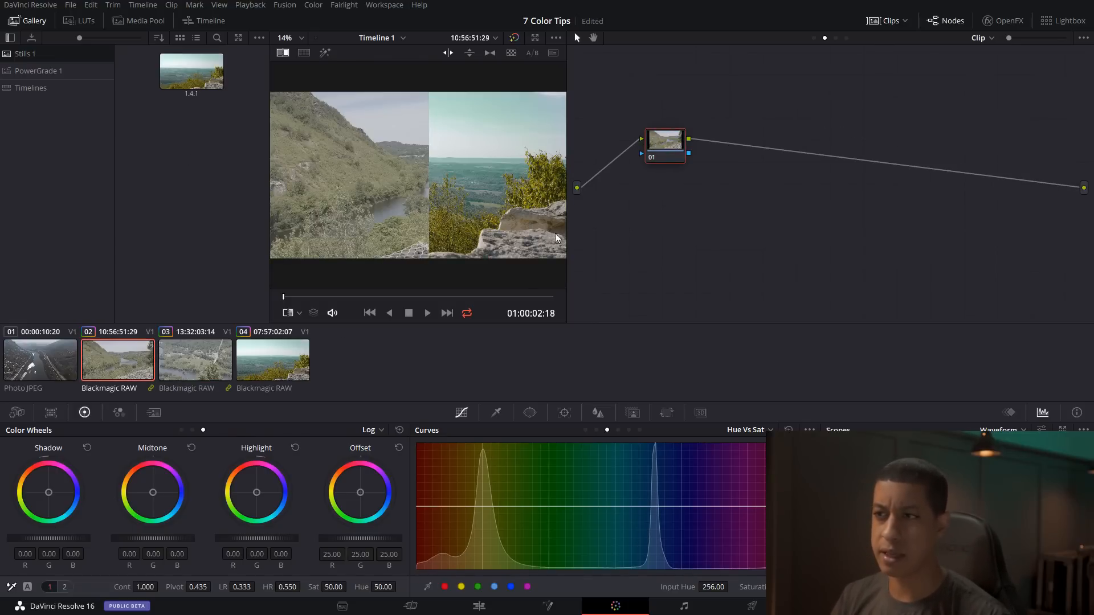
right_click(188, 73)
left_click(215, 109)
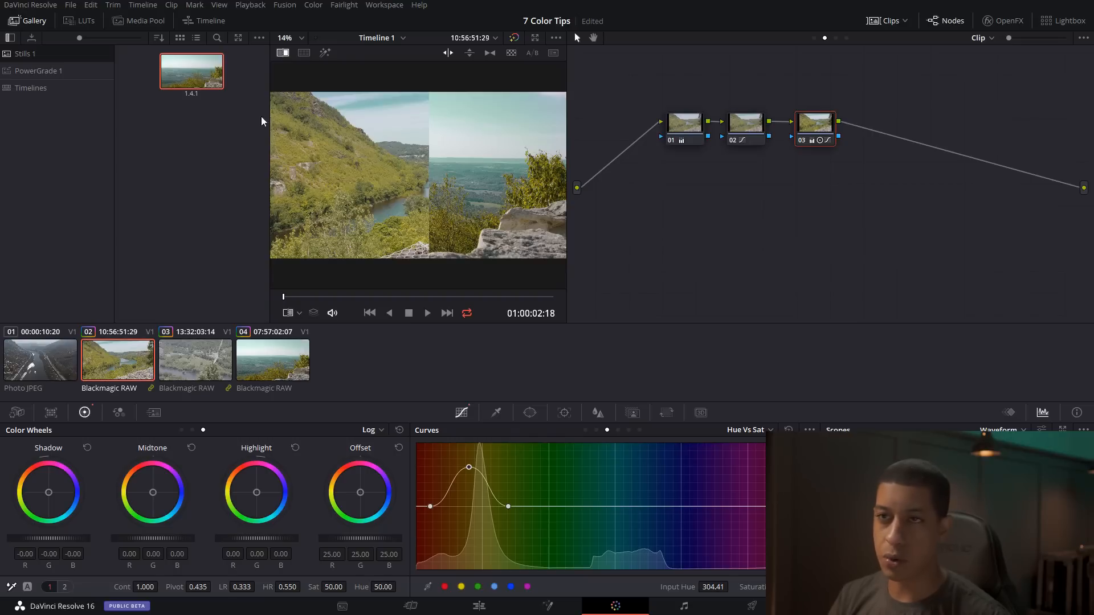
left_click(27, 20)
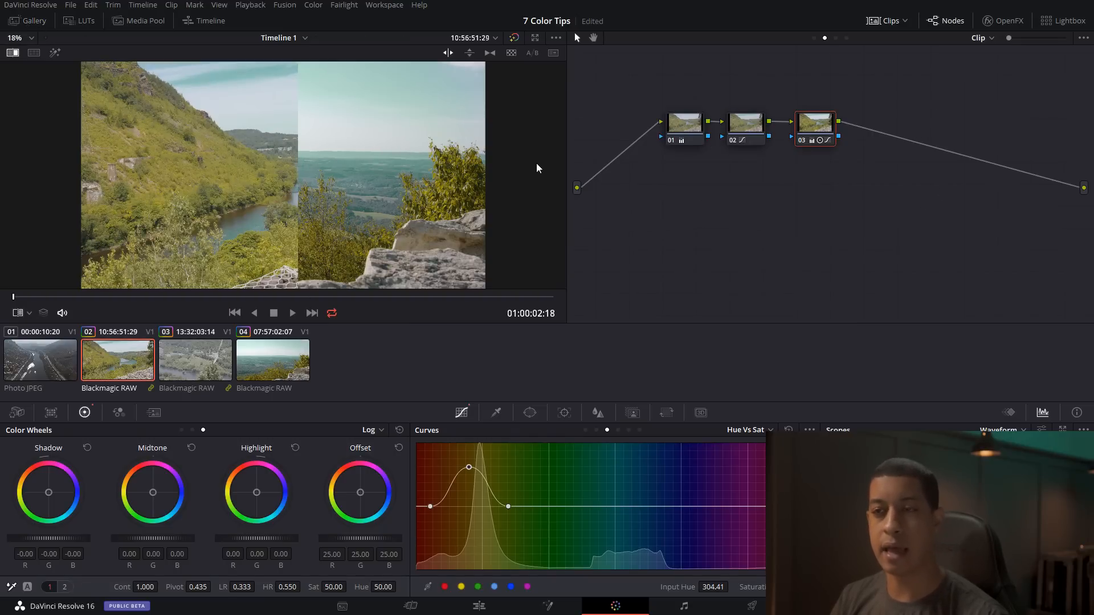
- Check the viewer's still and grade options on clip 02 and turn off the image wipe
right_click(441, 169)
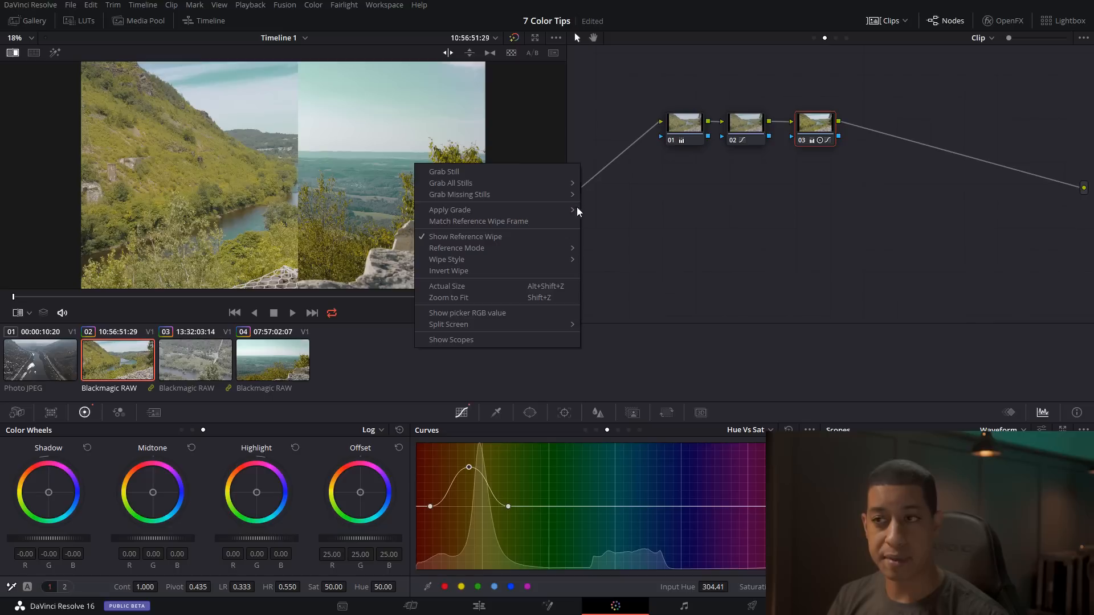
left_click(618, 233)
left_click(12, 52)
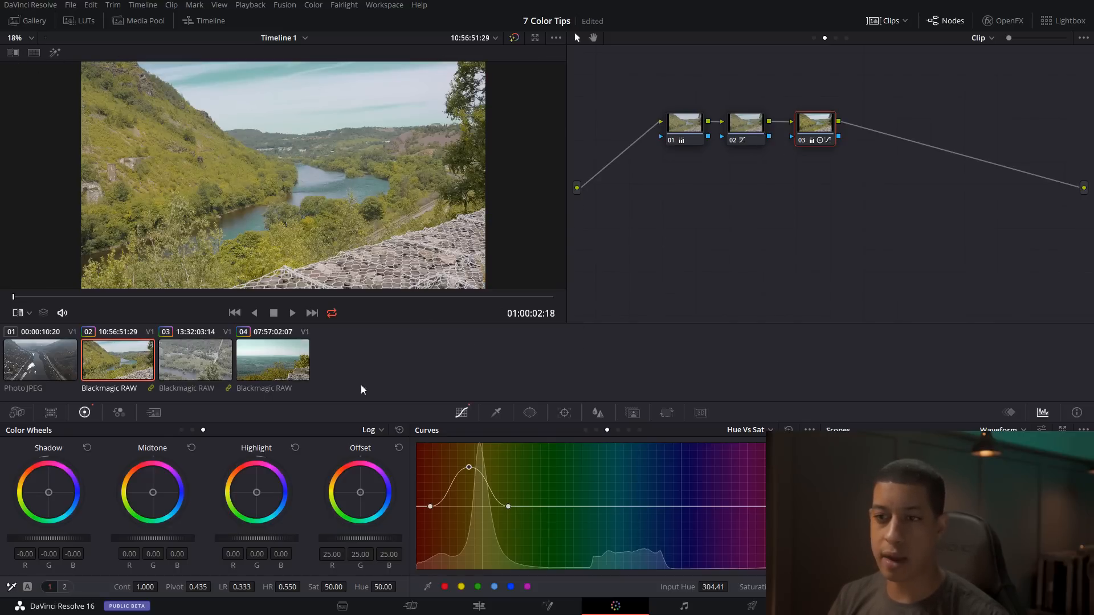
- Look through the timeline clips and copy clip 04's grade directly onto clip 03
left_click(294, 364)
left_click(107, 369)
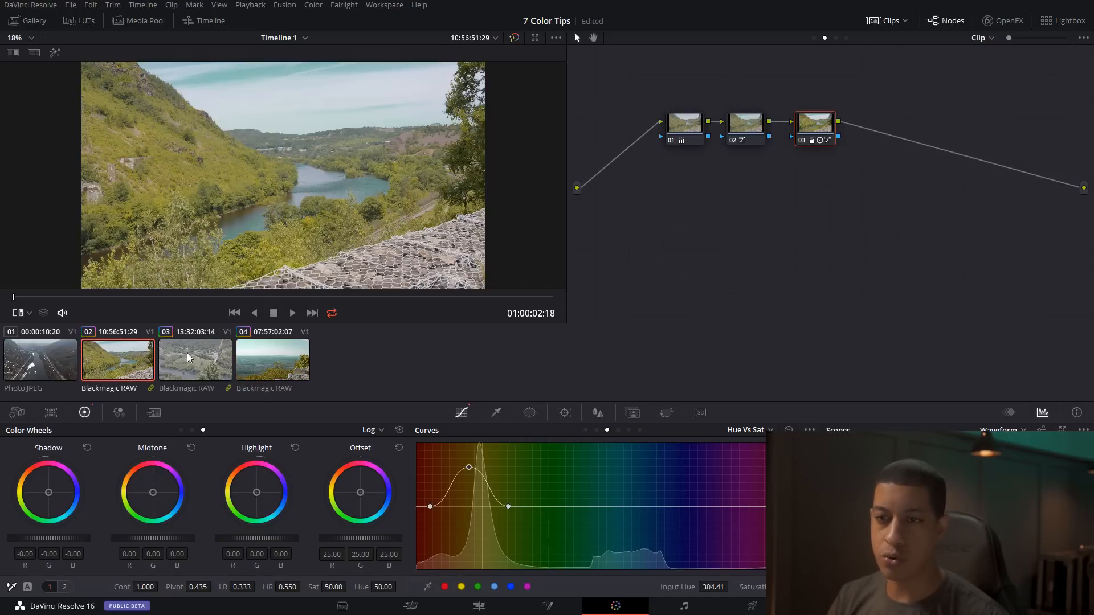
left_click(43, 370)
left_click(197, 380)
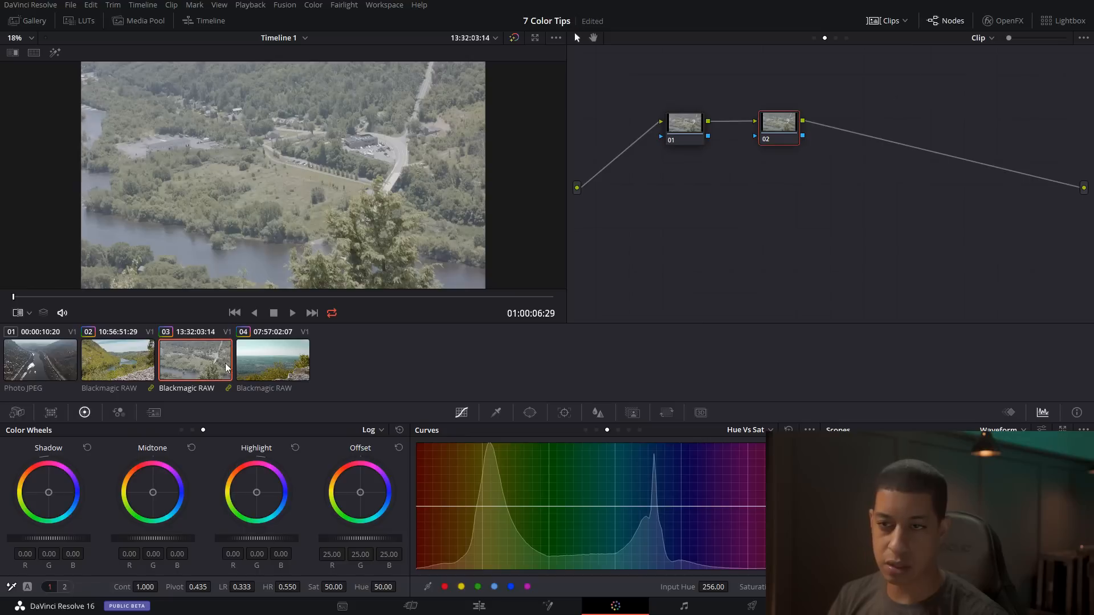
middle_click(274, 358)
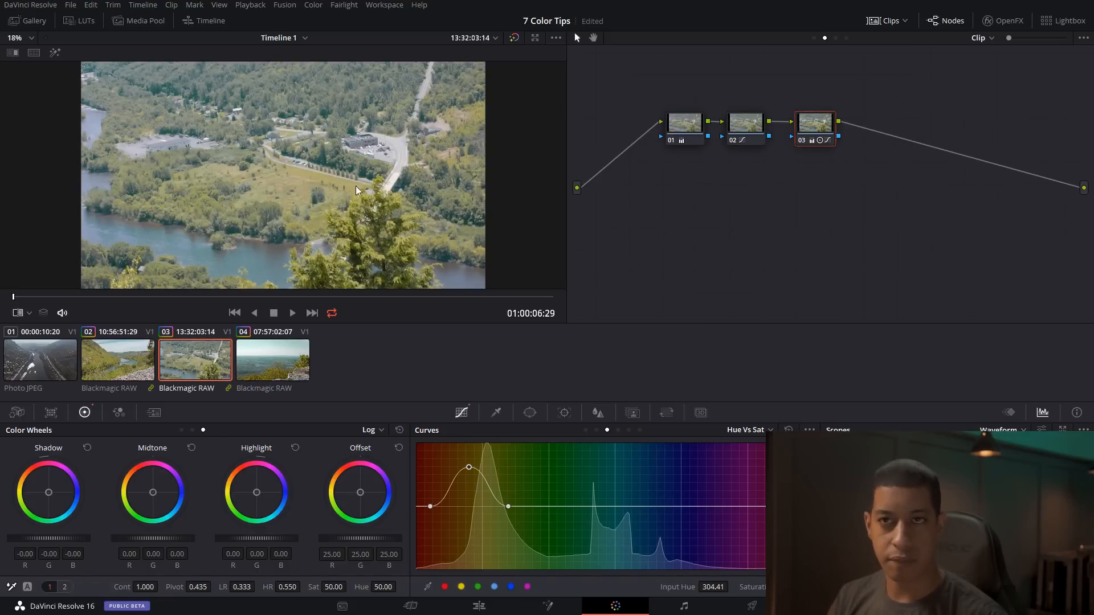
- Show the gallery and check the options for adding still and PowerGrade albums
left_click(27, 20)
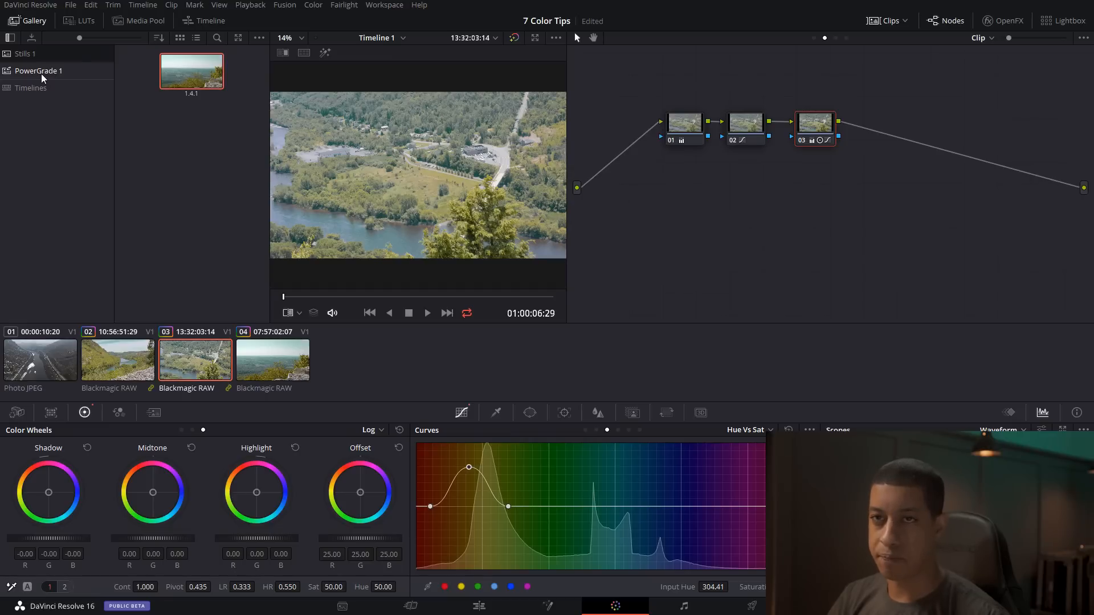
right_click(57, 156)
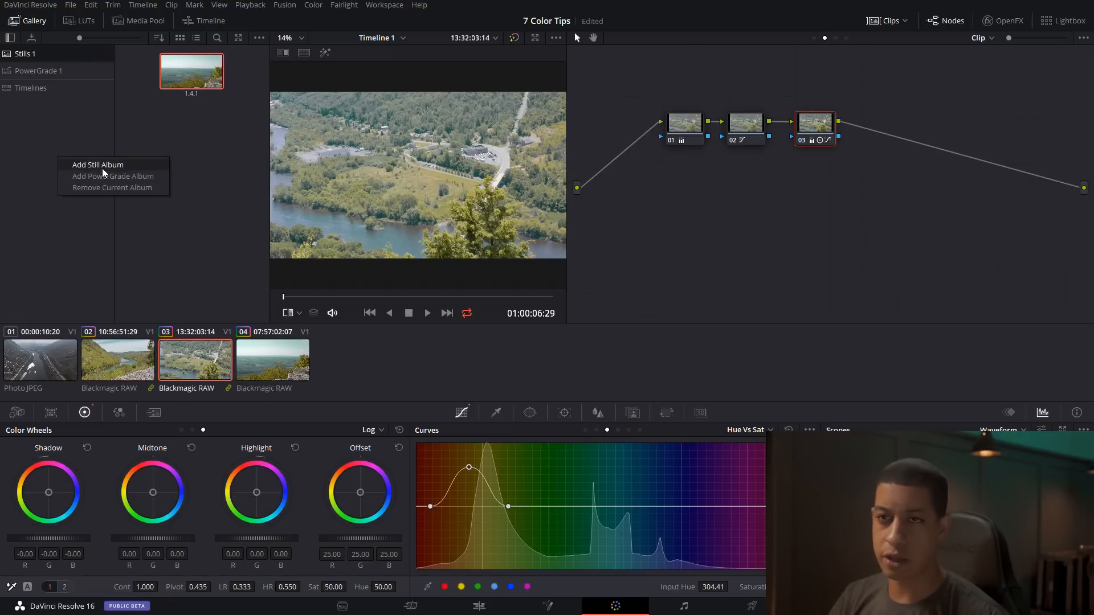
left_click(170, 251)
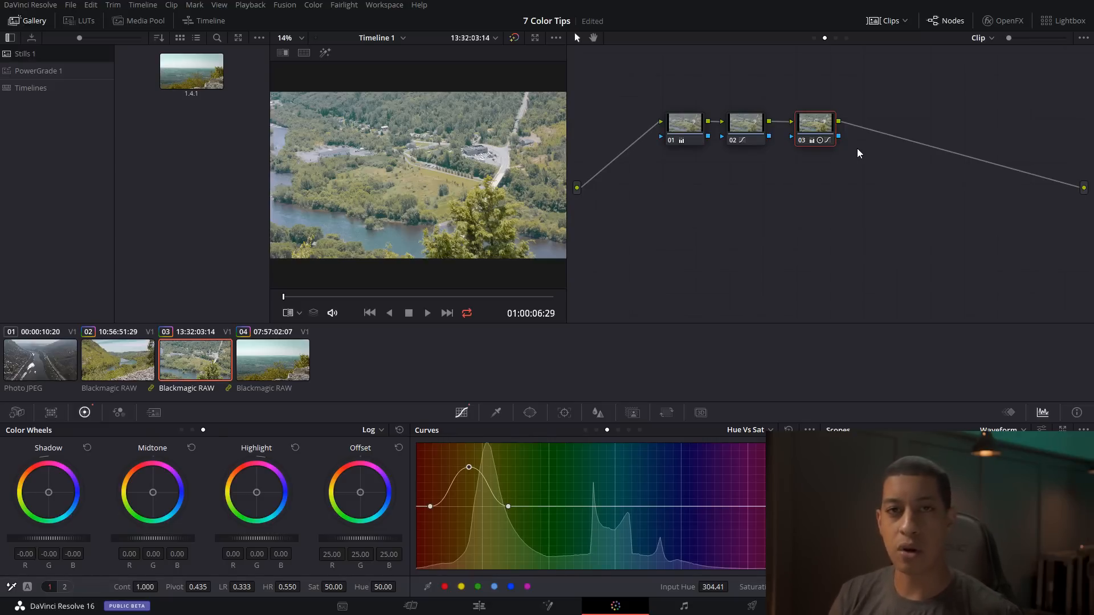
- Remove the graded nodes from clip 03, keeping only a single ungraded node, and reposition it
key("alt+s")
left_click_drag(834, 92, 669, 174)
key("Delete")
left_click_drag(858, 121, 673, 132)
- Apply the M31 - Rec.709 LUT from the rec709 osiris folder to clip 03's node 01 and hide the LUT browser
left_click(88, 23)
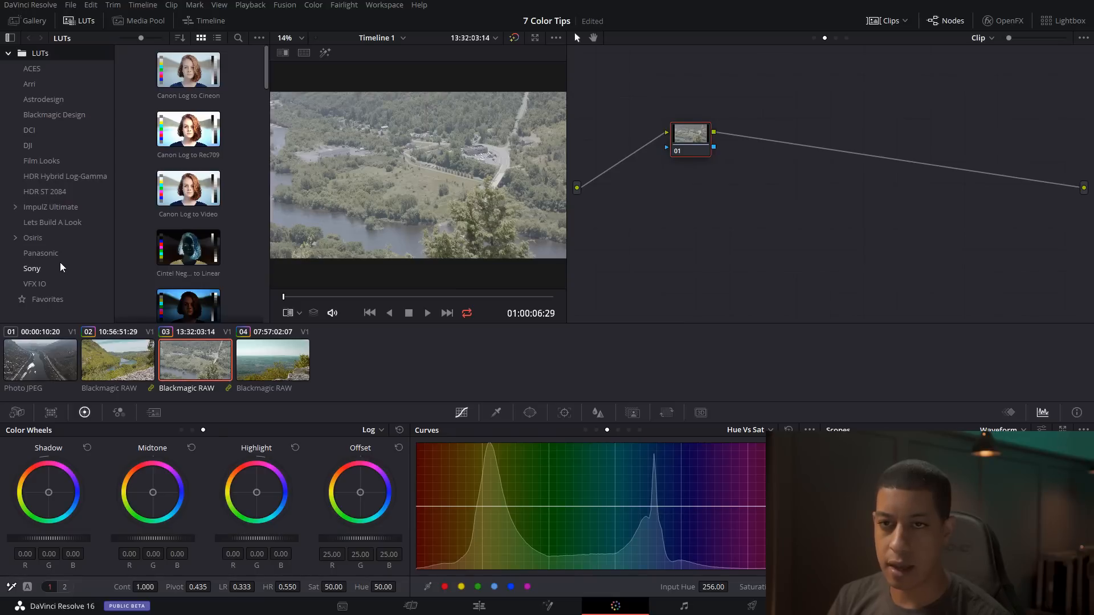
left_click(46, 238)
left_click(15, 238)
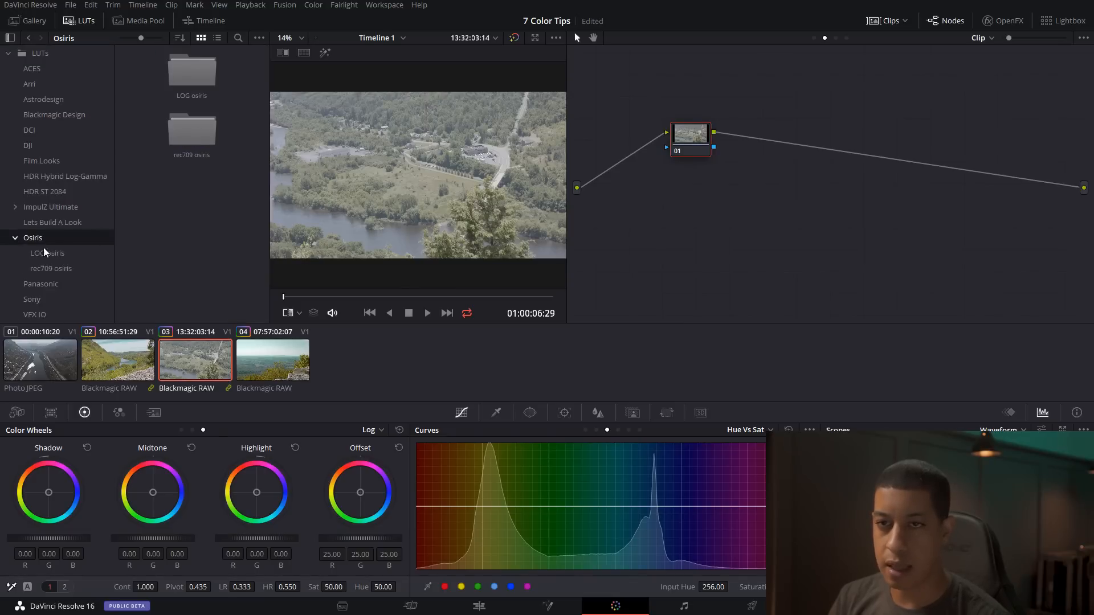
left_click(51, 268)
scroll(234, 193, "down", 5)
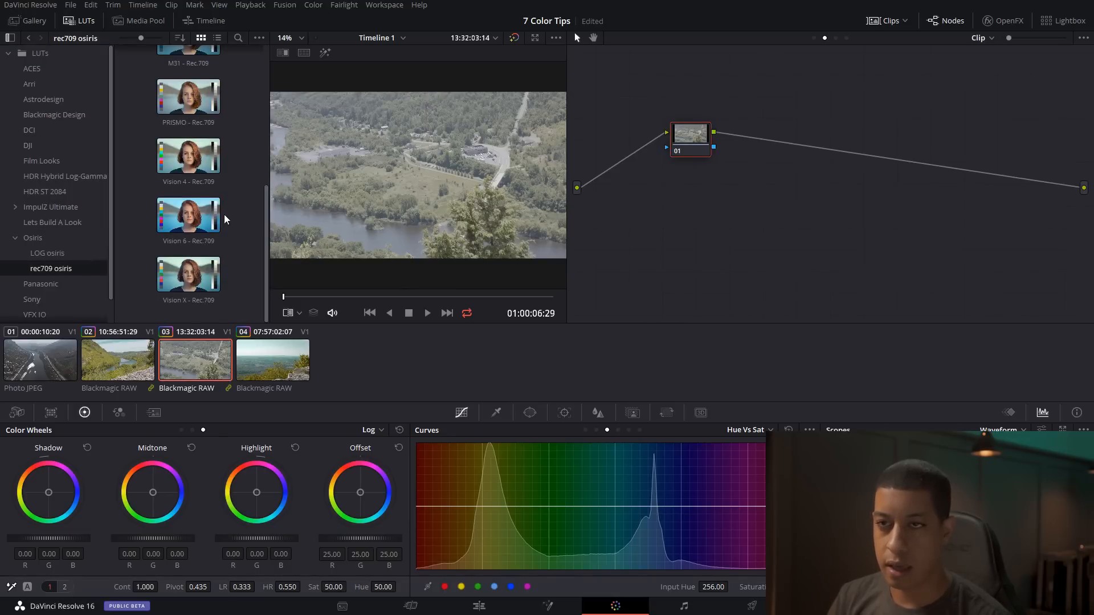
scroll(226, 210, "up", 2)
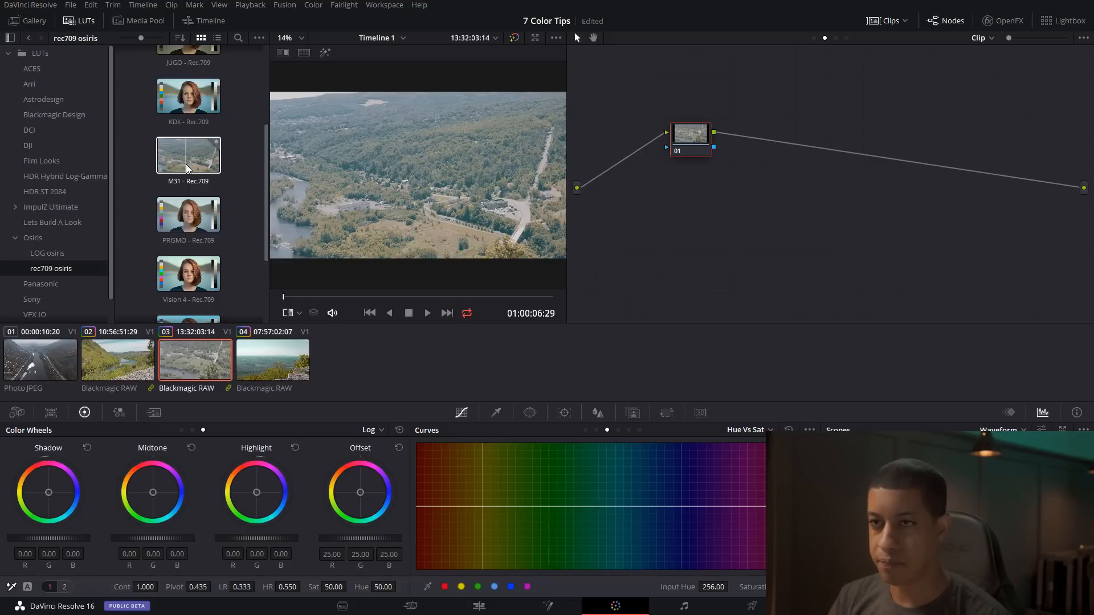
right_click(187, 159)
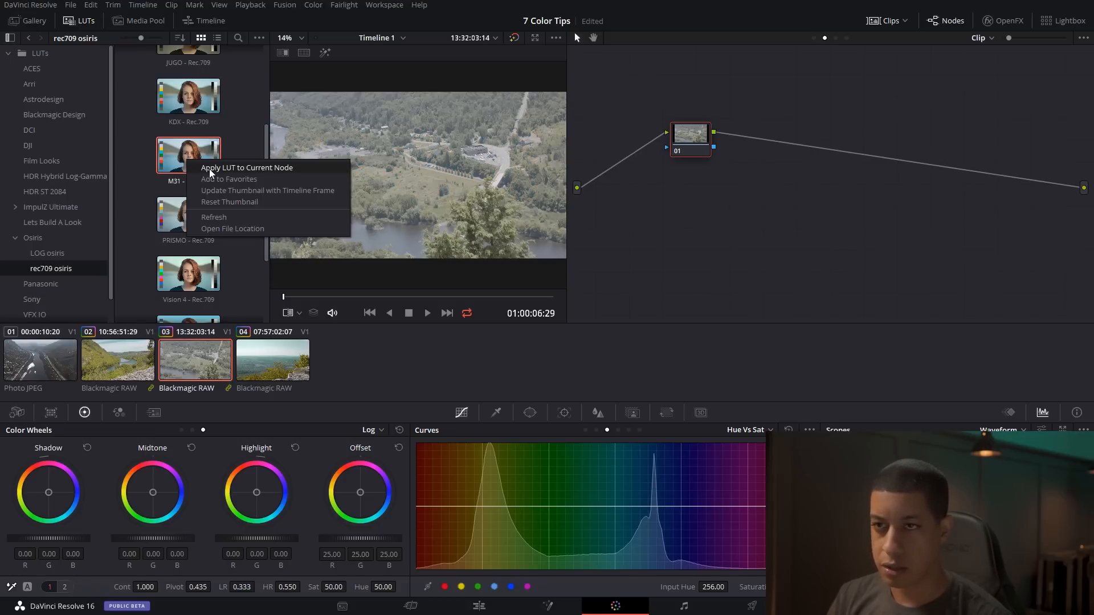
left_click(209, 169)
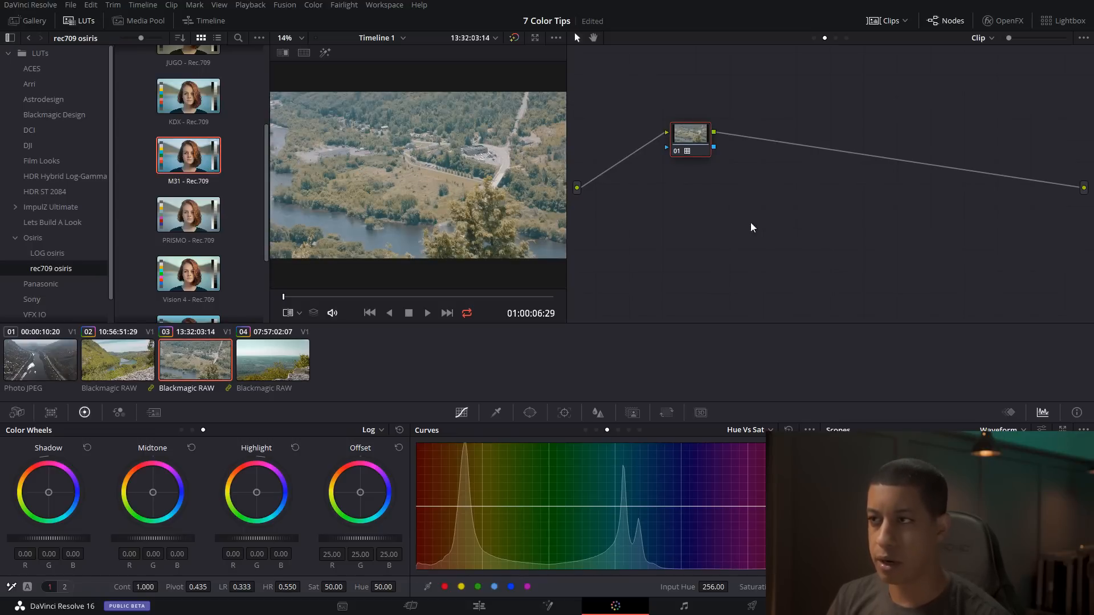
left_click(70, 20)
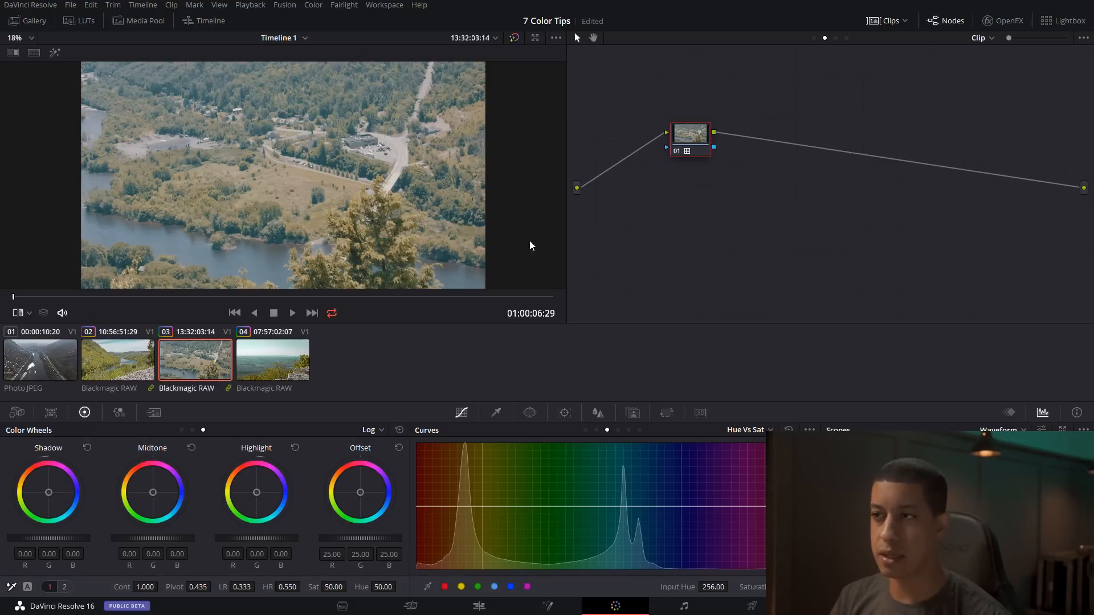
- Set the LUT node's key output gain to 0.872 and insert a node before it with saturation 60.50, aligning both nodes
left_click(634, 412)
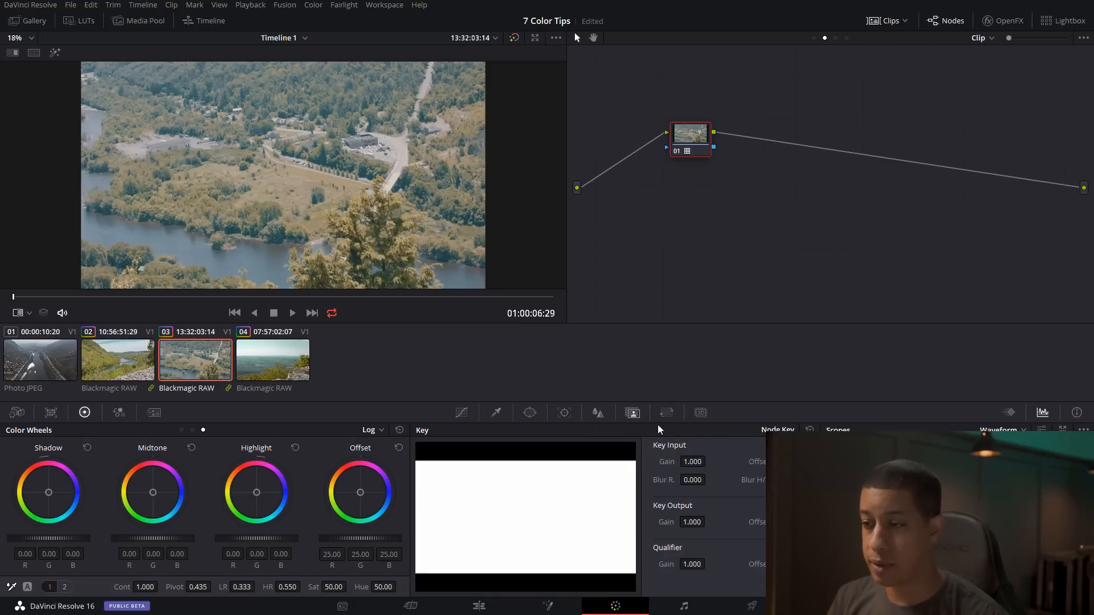
left_click_drag(699, 518, 708, 519)
left_click_drag(690, 153, 773, 157)
key("shift+s")
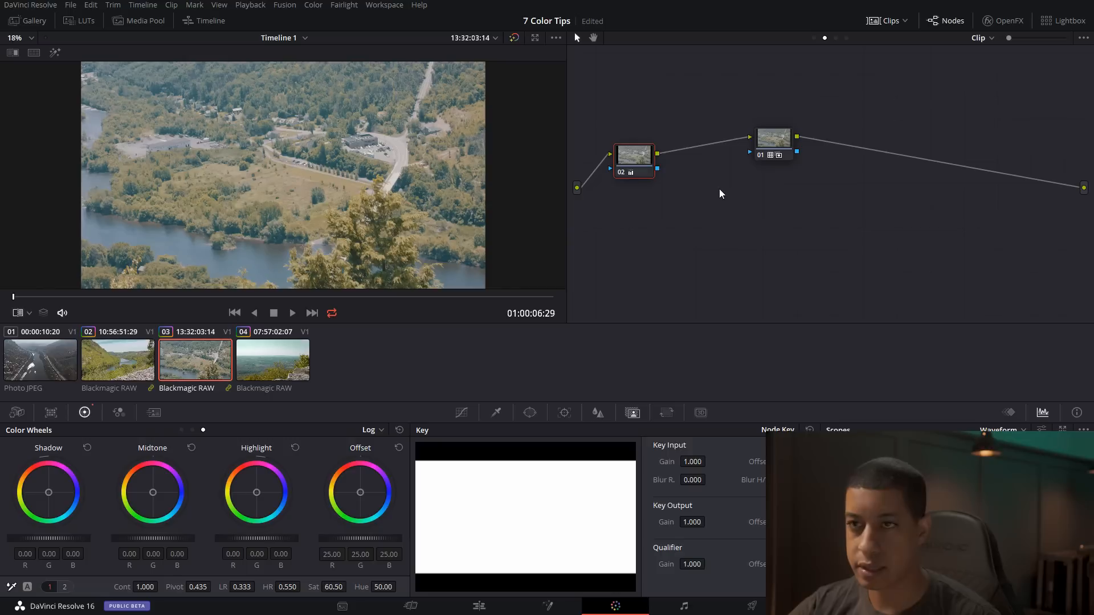
left_click_drag(766, 146, 749, 164)
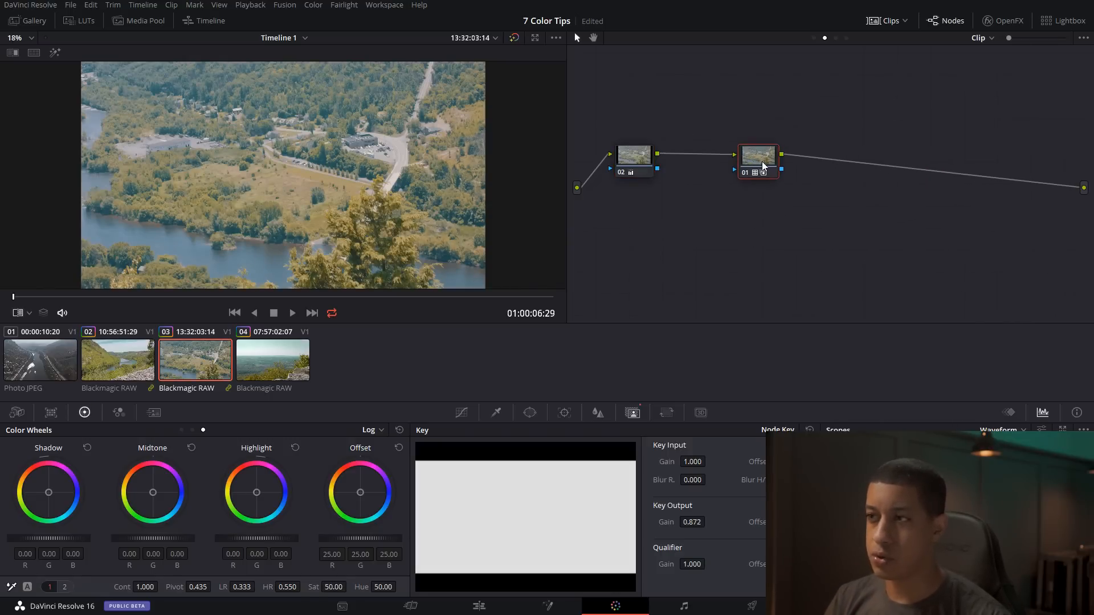
- Try a key output gain of 0.470 on the LUT node, then reset the gain to its default of 1.000
double_click(666, 521)
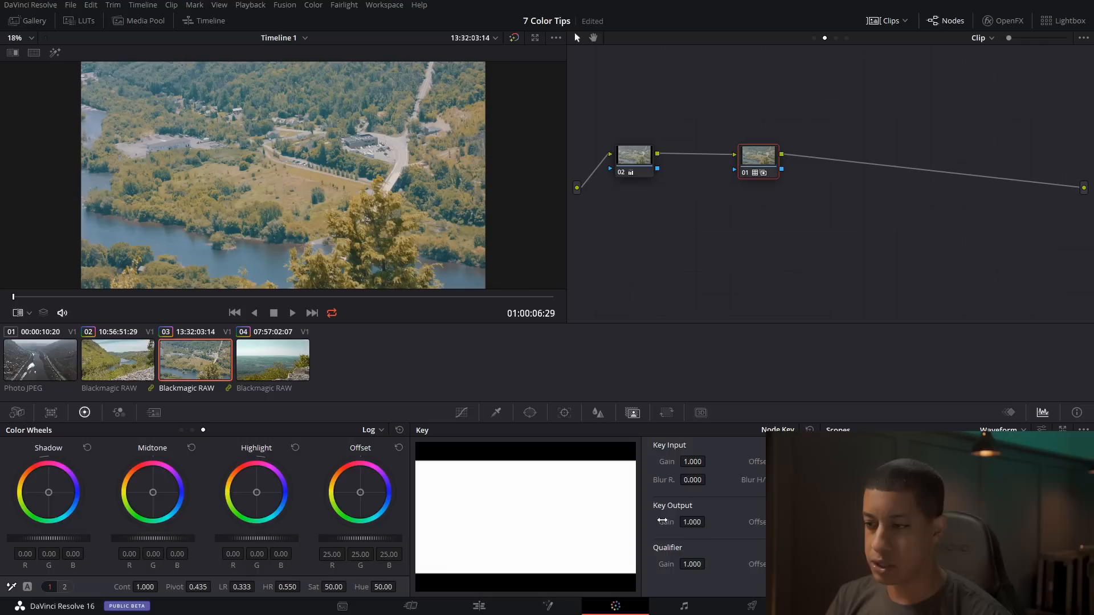
mouse_move(693, 523)
left_mouse_down()
mouse_move(598, 522)
mouse_move(693, 518)
left_mouse_up()
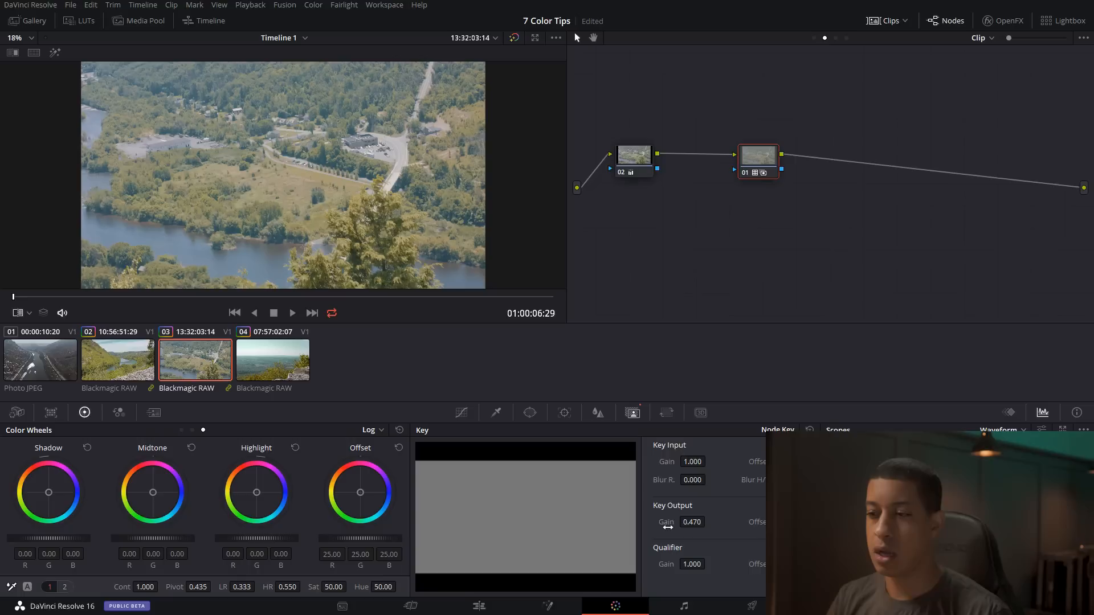
double_click(666, 522)
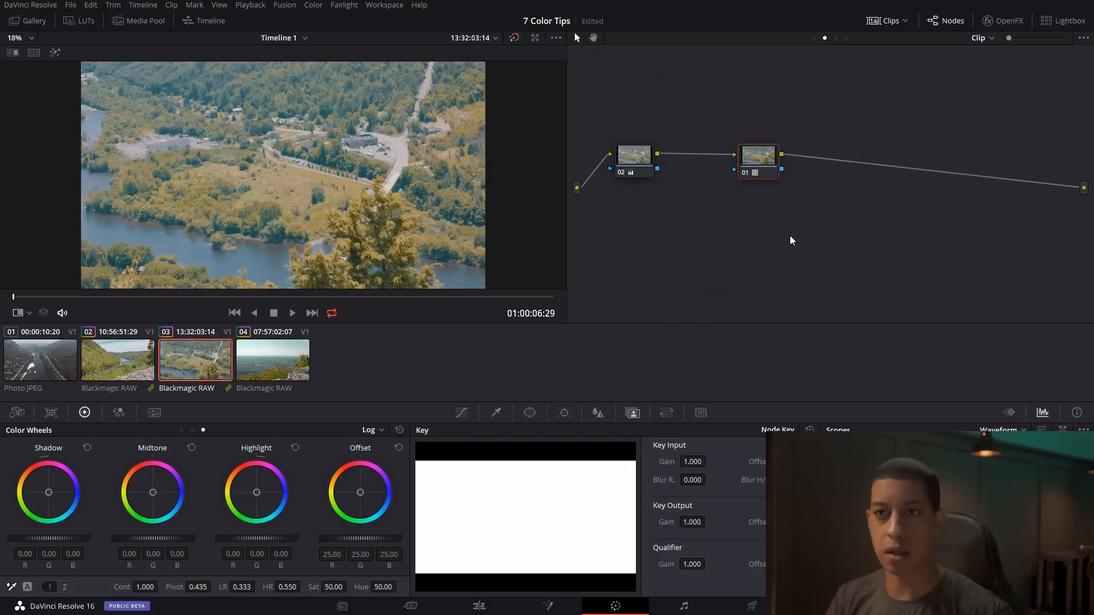
- Show the gallery, open clip 04, and reduce the yellow saturation boost on node 03's Hue Vs Sat curve
left_click(28, 21)
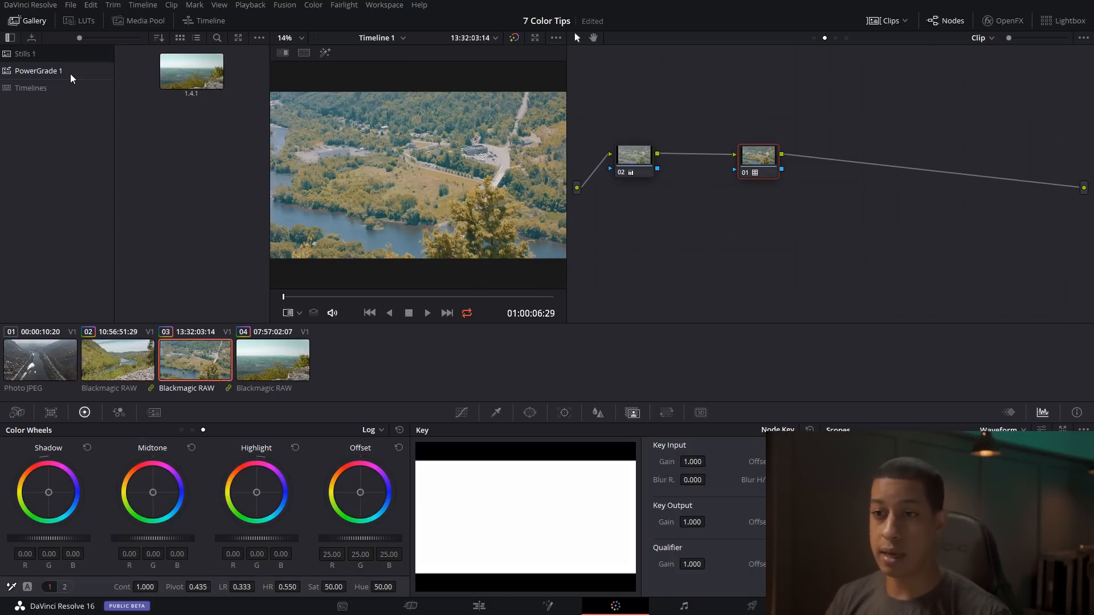
left_click(265, 361)
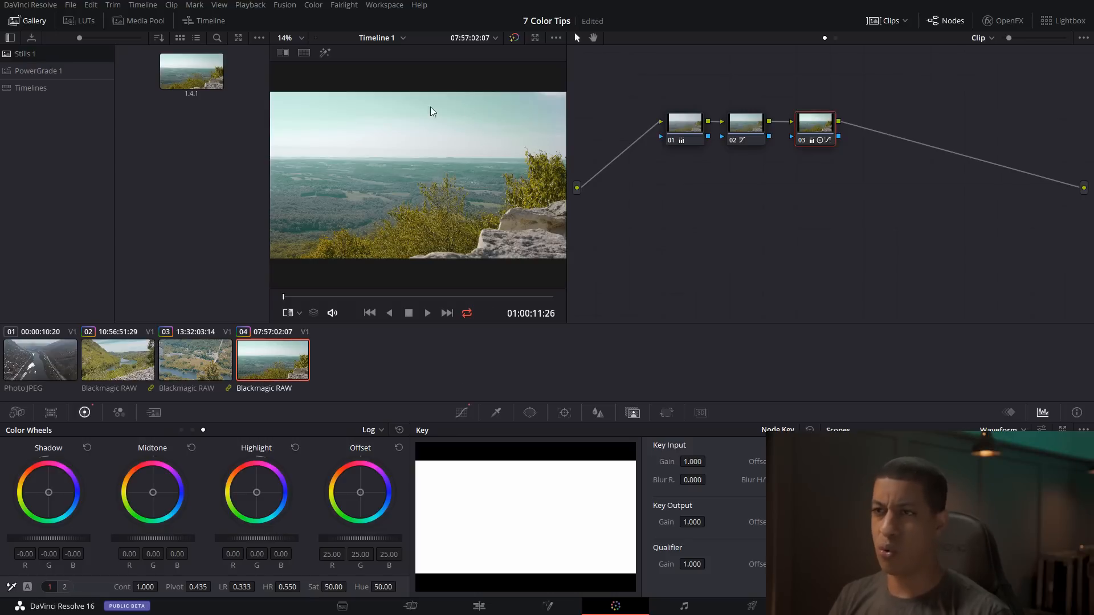
left_click_drag(818, 134, 837, 134)
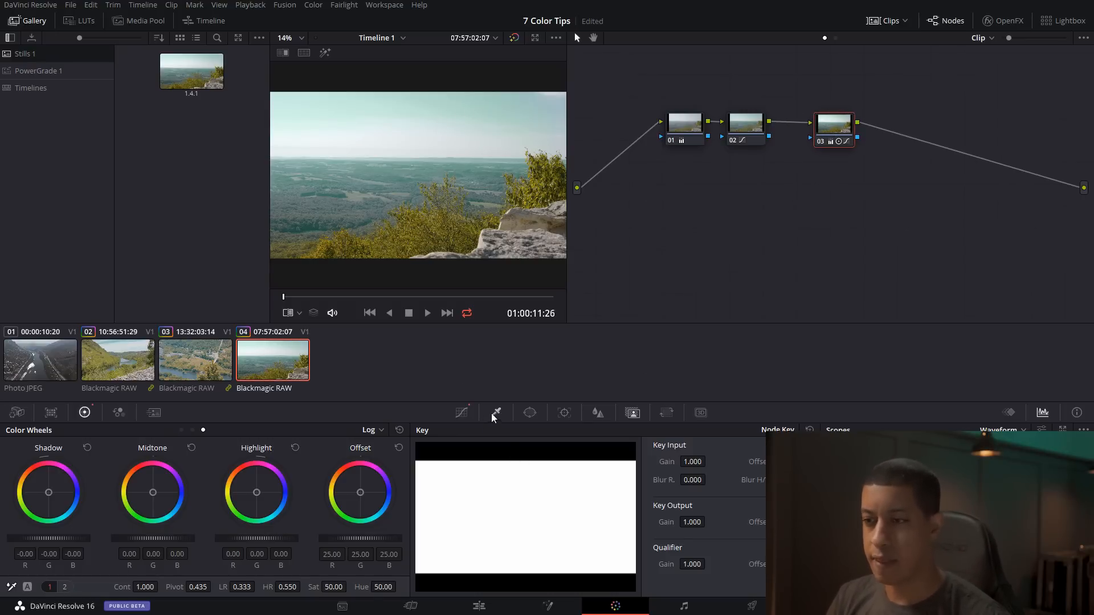
left_click(462, 413)
left_click_drag(467, 467, 469, 478)
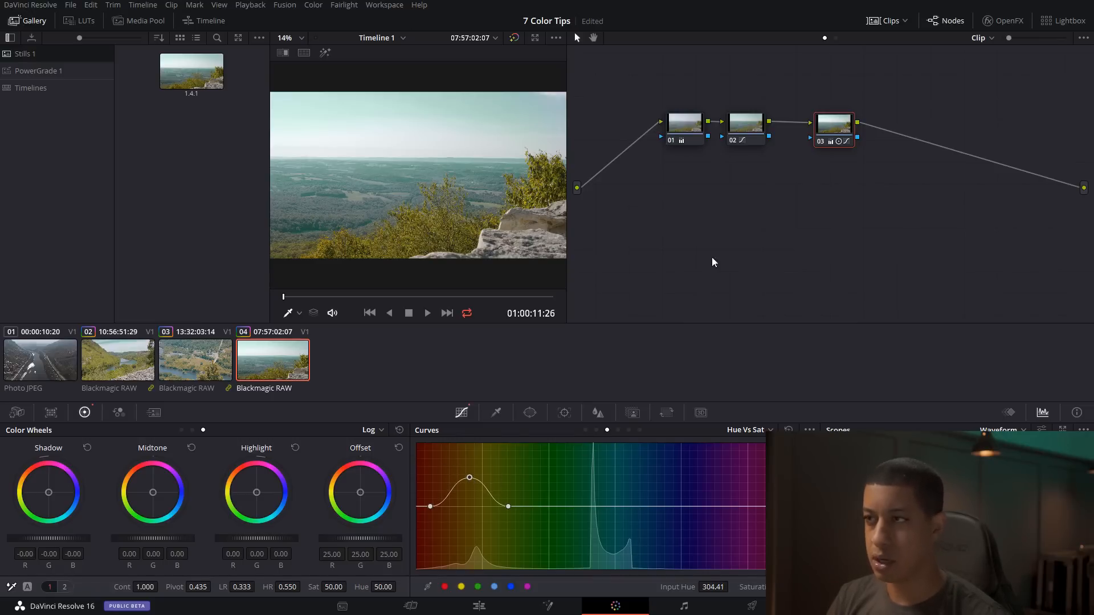
- Reduce the blue saturation boost on clip 04's node 02 with the Hue Vs Sat curve
left_click(745, 125)
left_click(647, 484)
left_click_drag(647, 483, 648, 487)
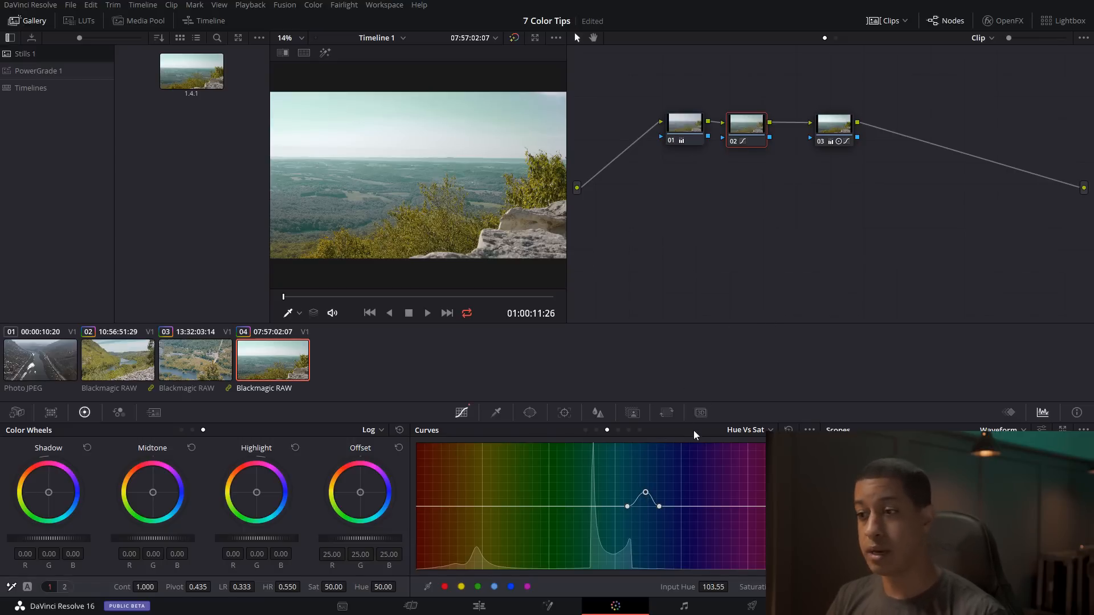
- Reduce the blue hue shift on clip 04's node 02 with the Hue Vs Hue curve
left_click(746, 429)
left_click(746, 458)
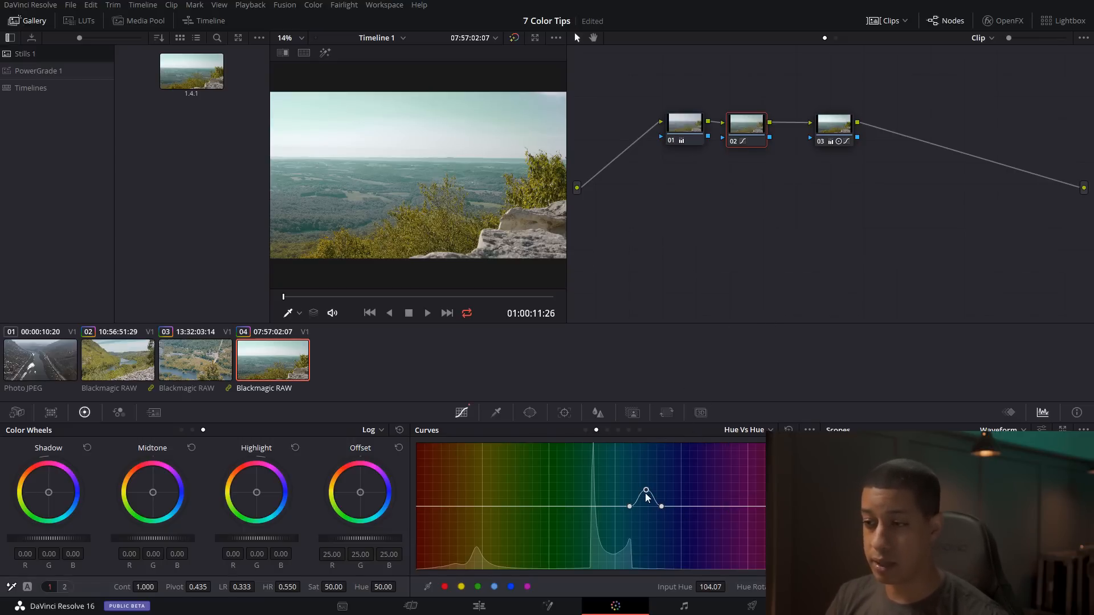
left_click_drag(644, 491, 646, 498)
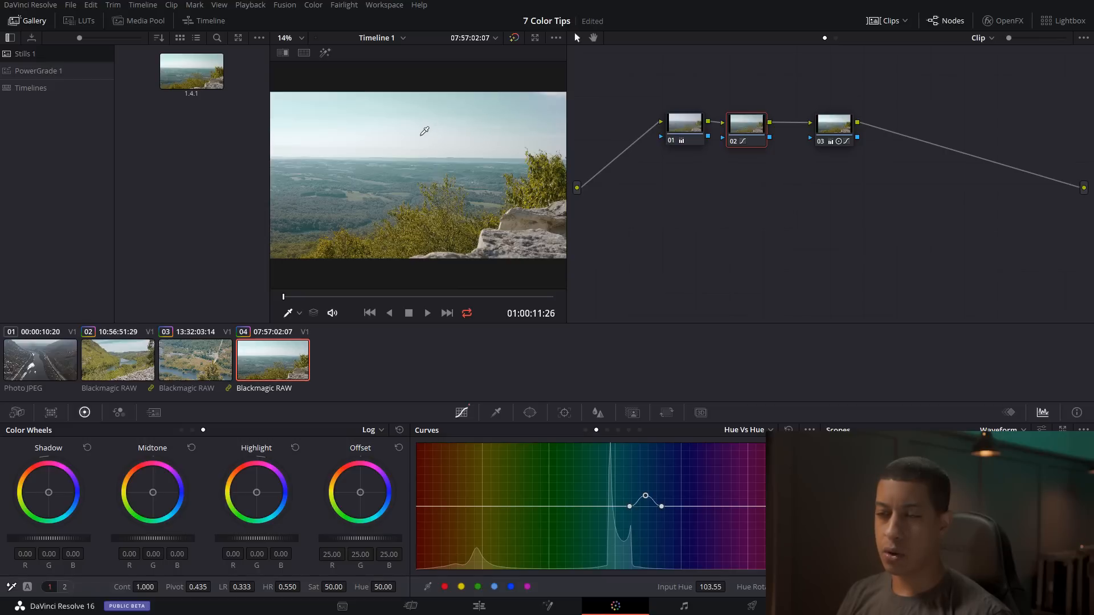
- Raise the blue hue shift slightly on node 02's Hue Vs Hue curve, and bypass the grade for comparison
left_click_drag(645, 496, 644, 492)
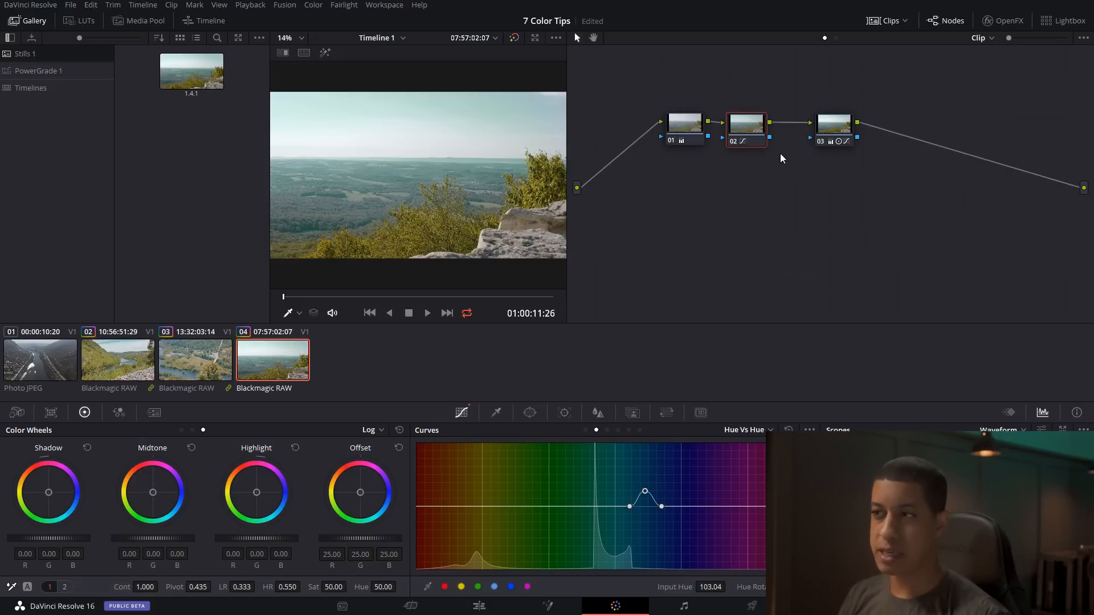
mouse_move(763, 142)
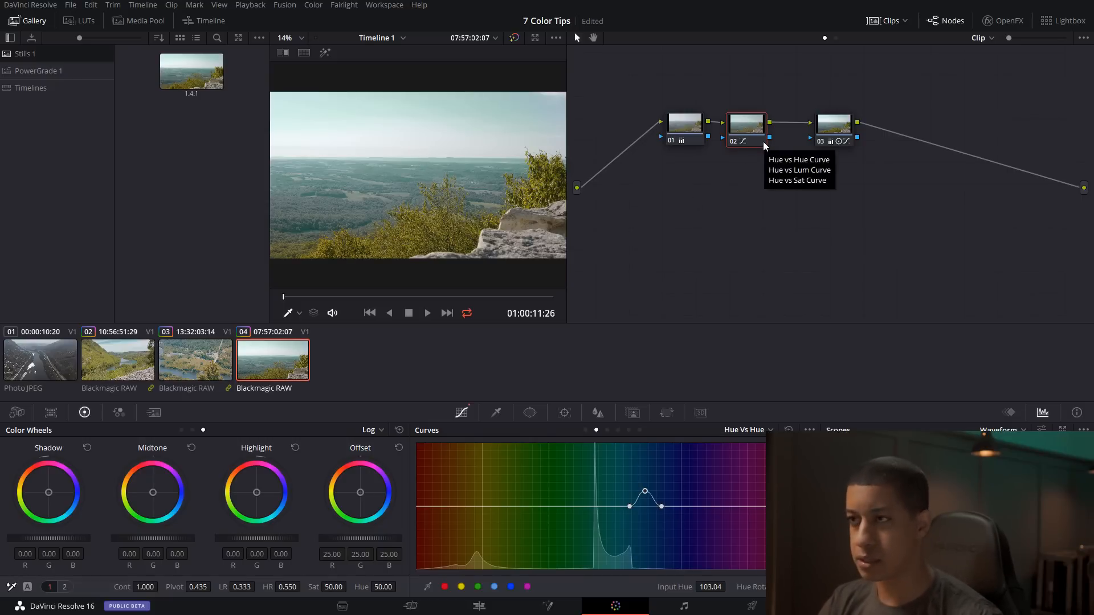
key("shift+d")
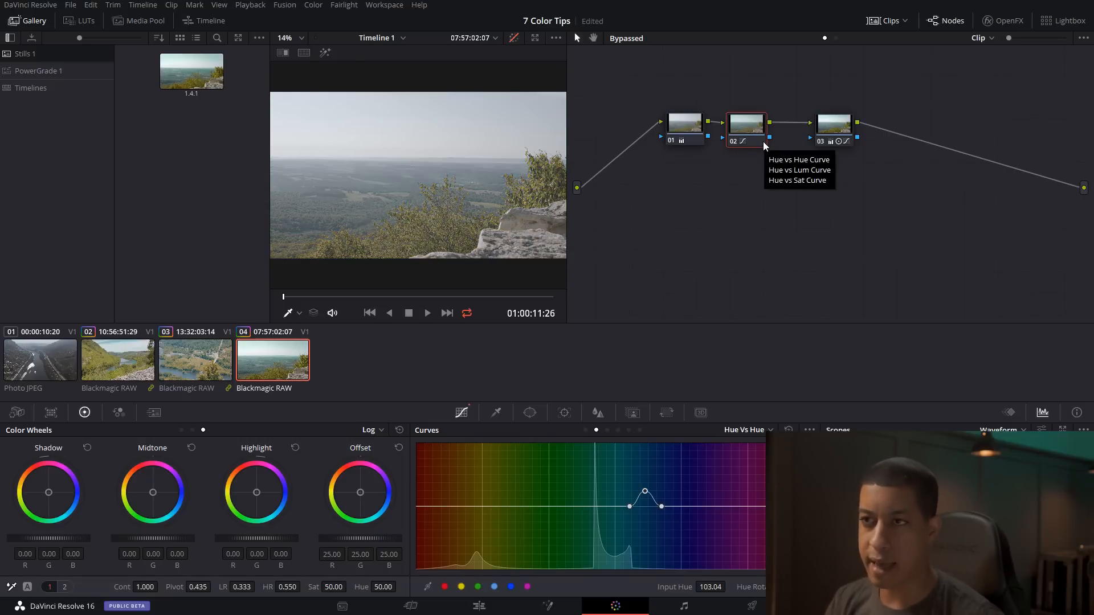
- Hide the gallery and clip thumbnails to enlarge the viewer, and turn the bypassed grade back on
left_click(32, 21)
left_click(900, 23)
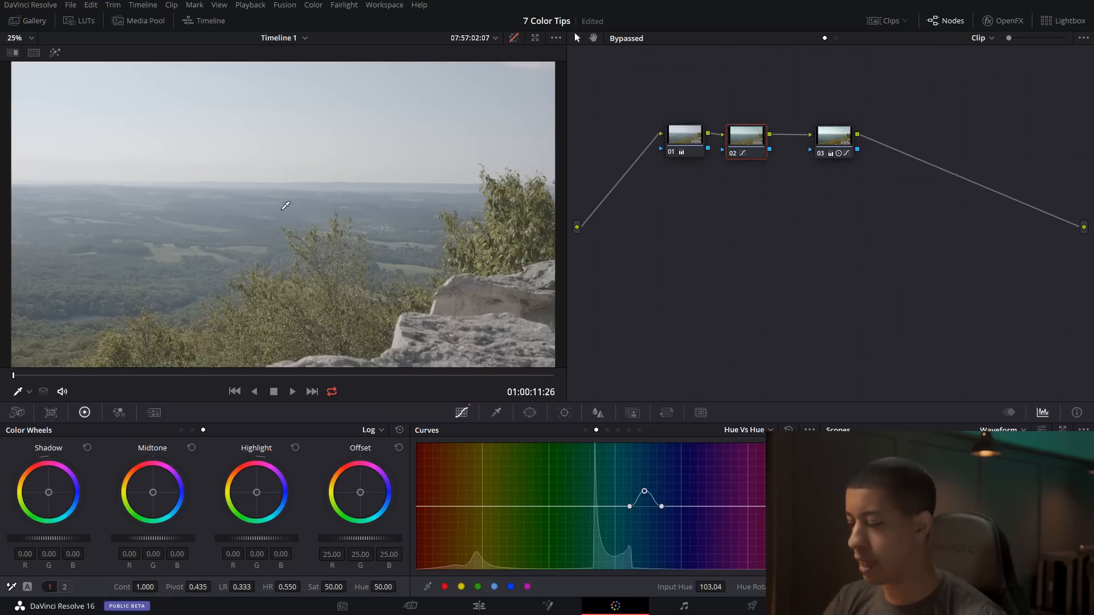
key("shift+d")
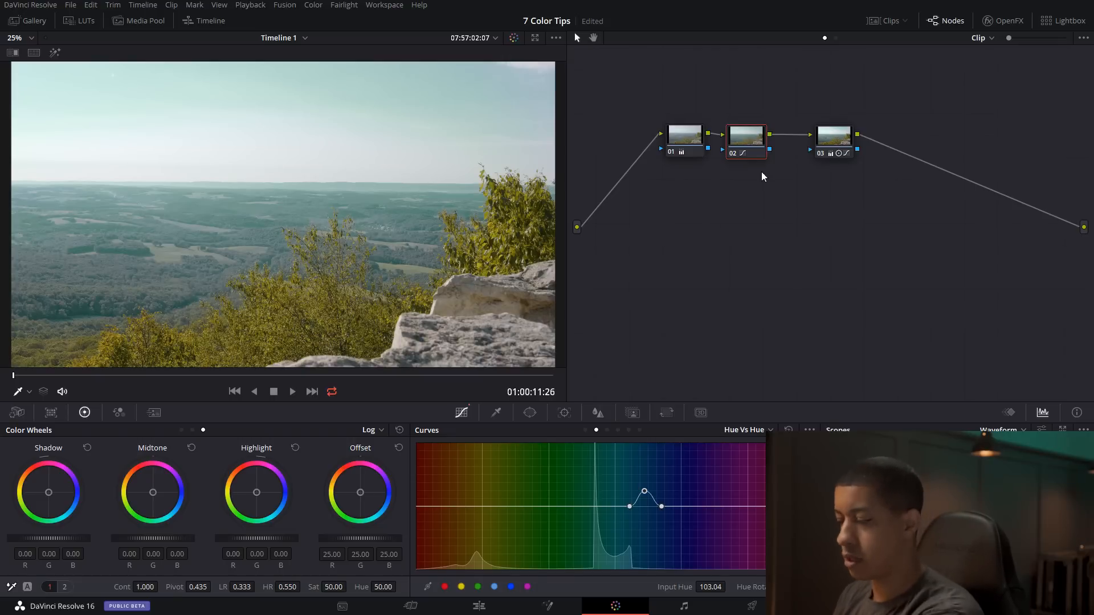
- Disable nodes 01, 02 and 03, and add a serial node 04 with its saturation at 100
key("ctrl+d")
left_click(833, 136)
key("ctrl+d")
left_click(699, 143)
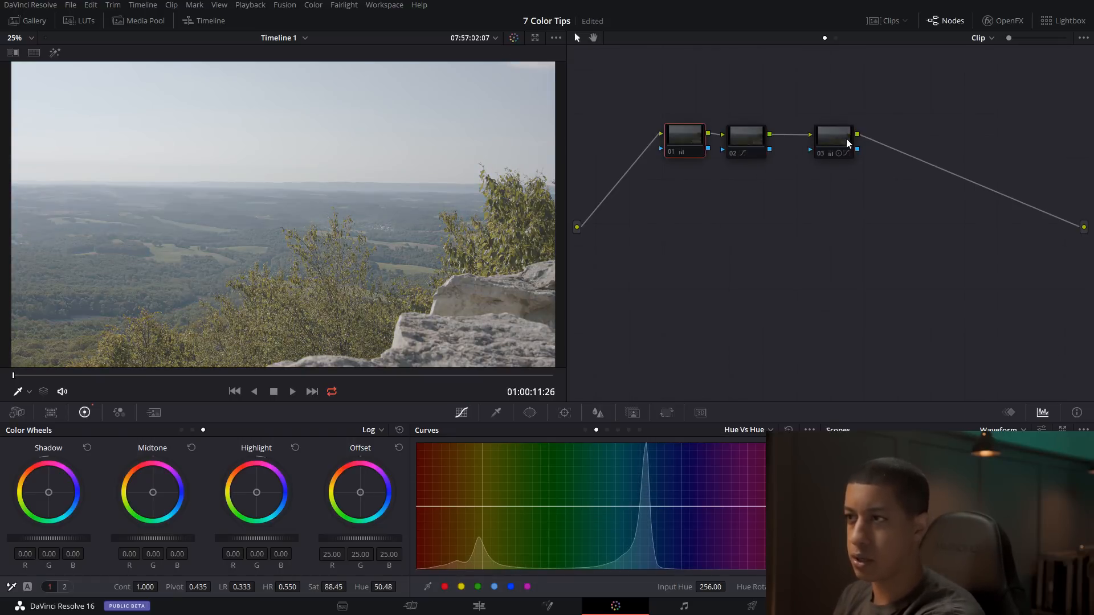
left_click(842, 138)
key("alt+s")
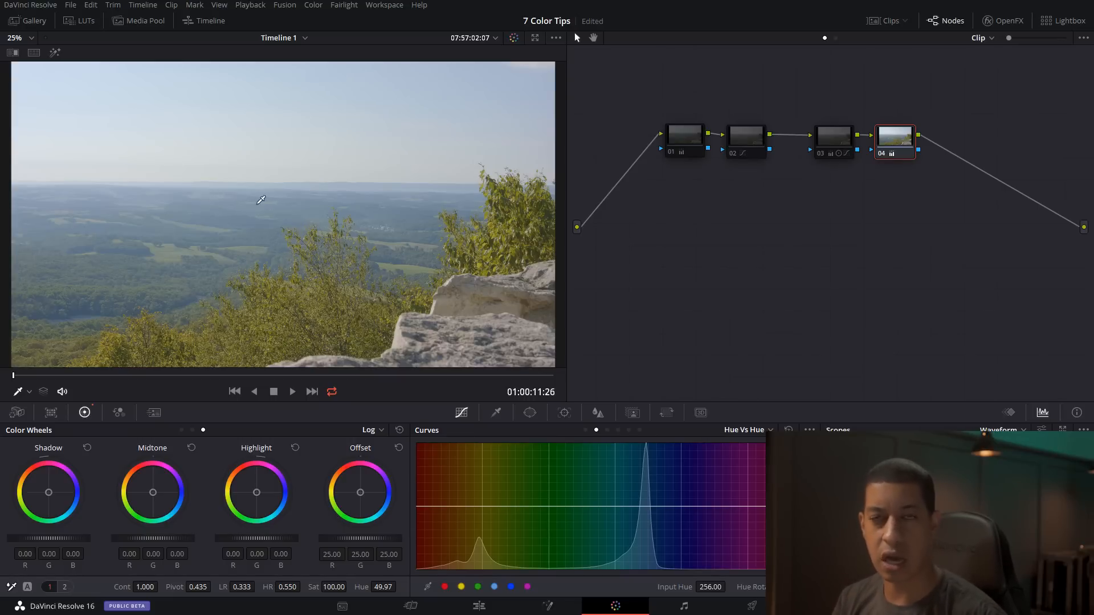
- Re-enable nodes 01, 02 and 03, and disable node 04
left_click(835, 139)
left_click(694, 140)
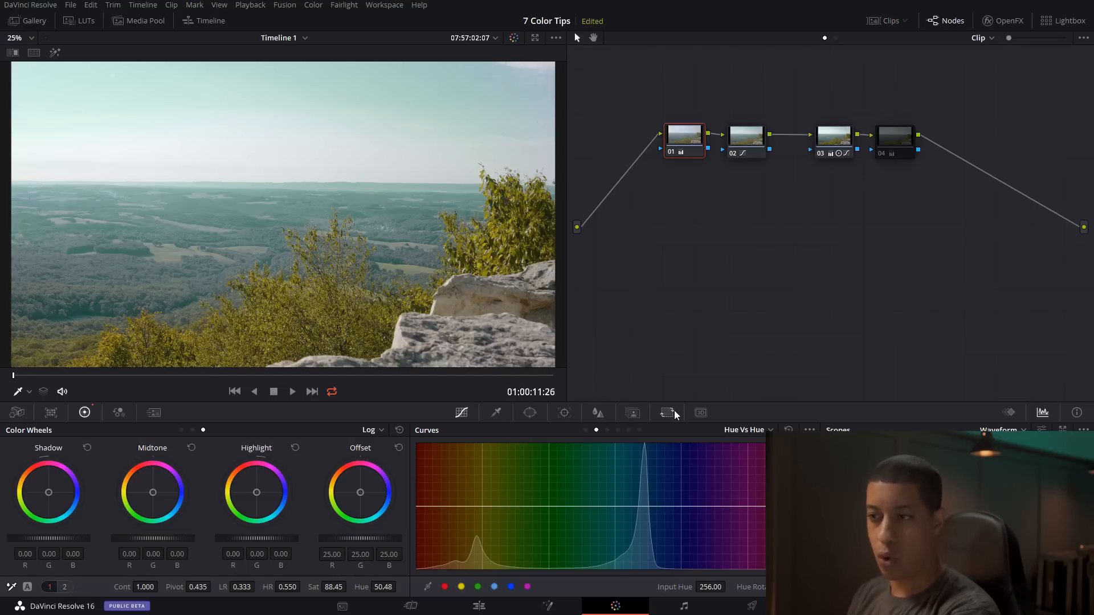
- Fit the image to the viewer and strengthen the blue saturation boost on node 02's Hue Vs Sat curve
left_click(746, 142)
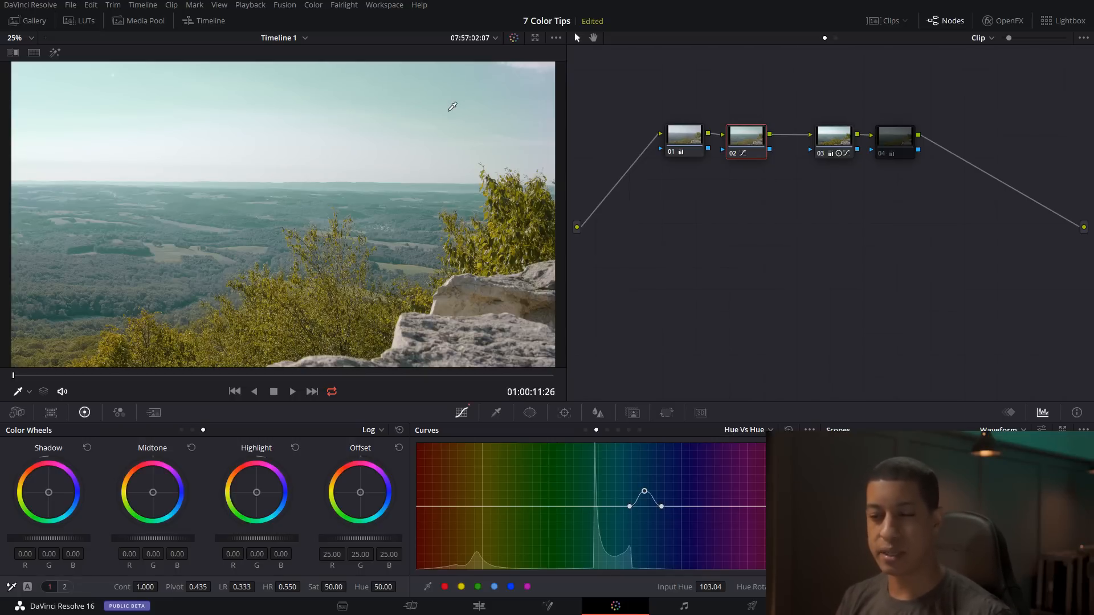
key("shift+z")
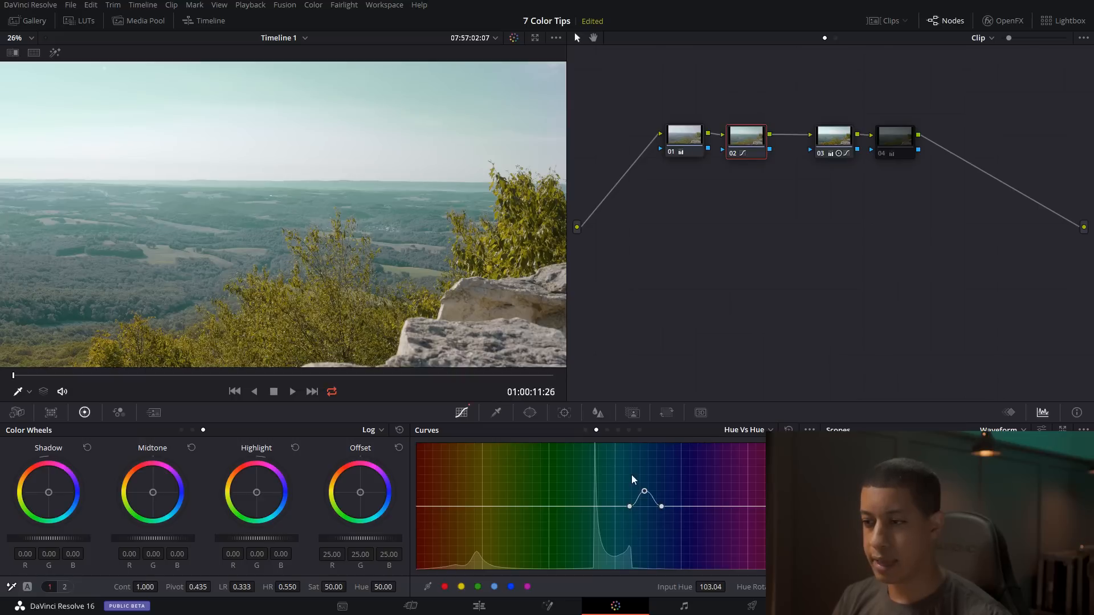
left_click_drag(645, 492, 645, 467)
left_click(746, 429)
left_click(751, 470)
- Lower the blue luminance on node 02's Hue Vs Lum curve, and compare the image with the grade bypassed
left_click(746, 429)
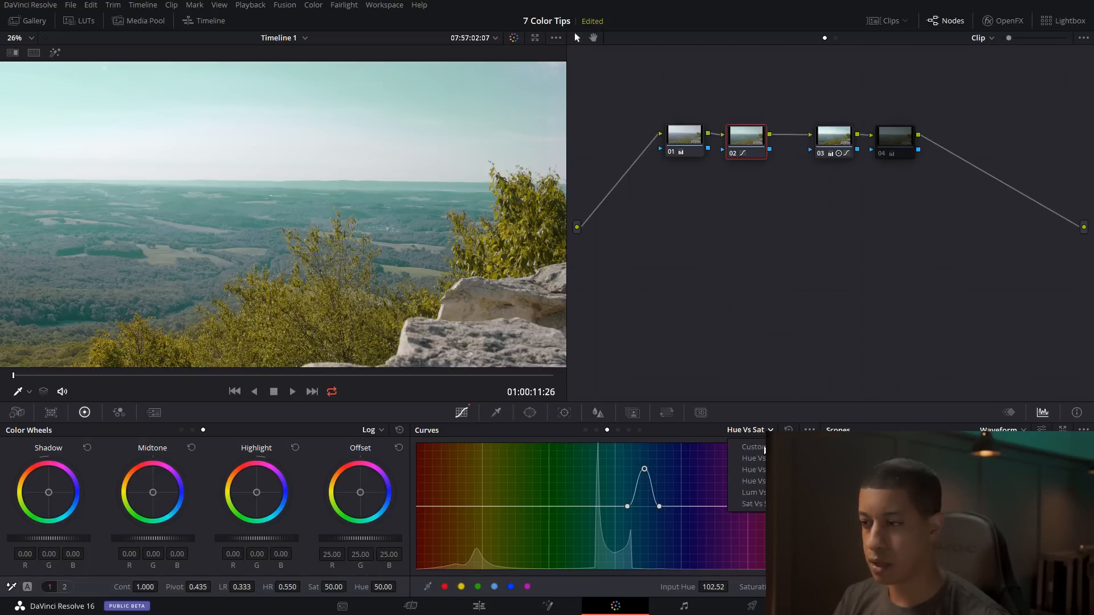
left_click(751, 478)
left_click_drag(647, 505, 644, 542)
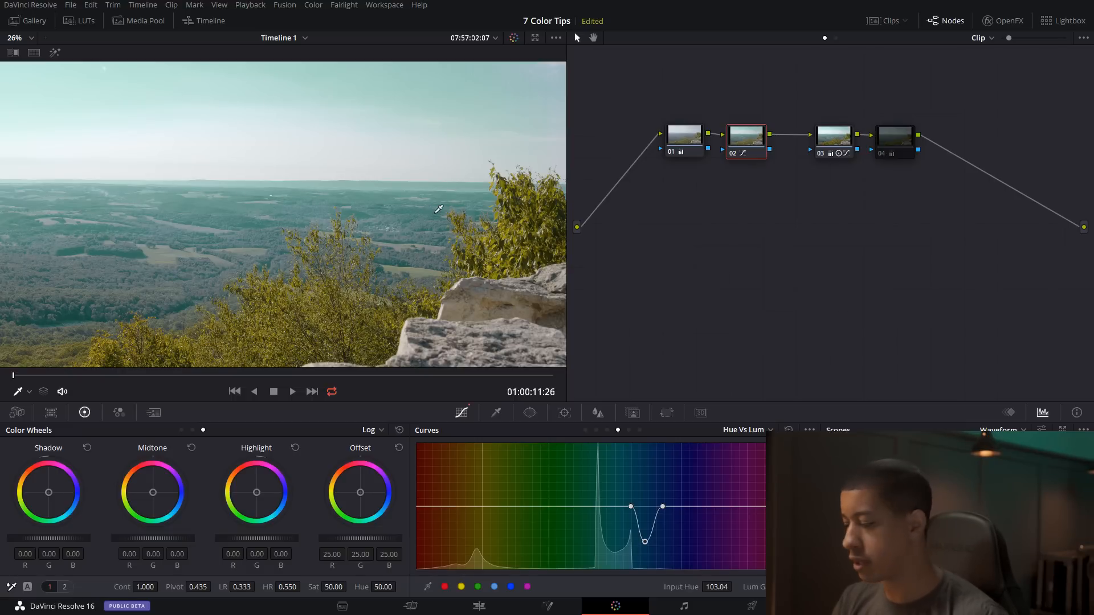
key("shift+d")
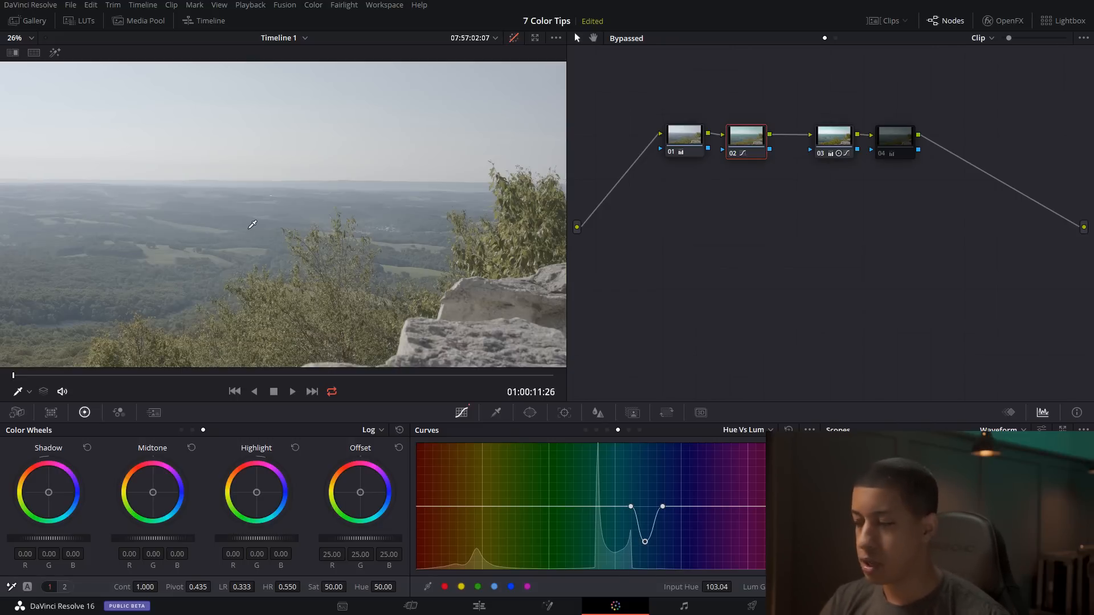
key("shift+d")
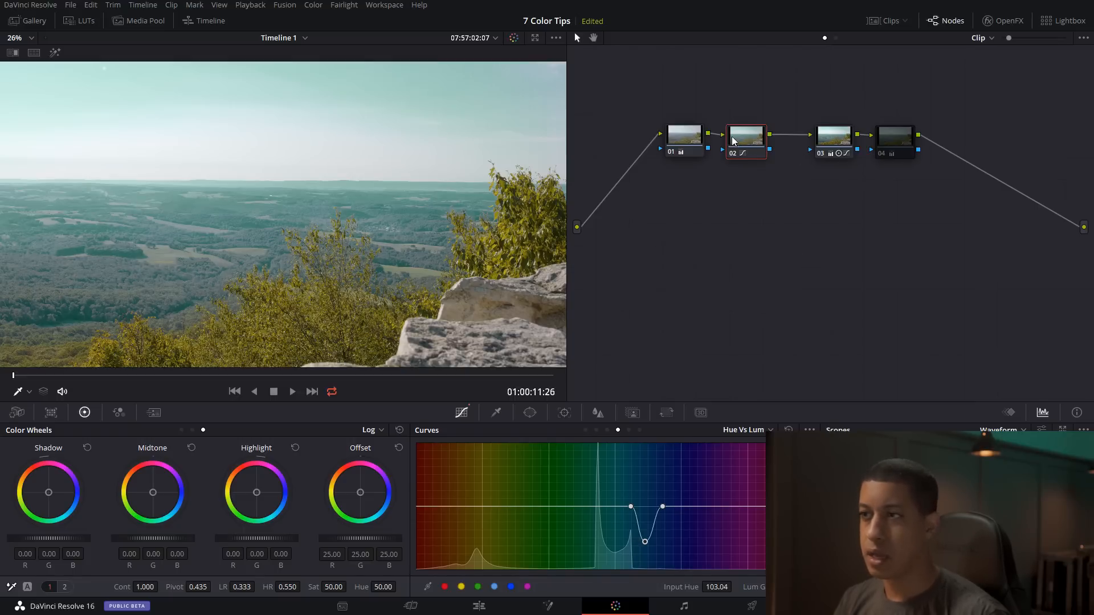
- Isolate the bright sky on node 02 with a luminance qualifier at low 66.5 and low softness 5.2, using highlight view
left_click(494, 414)
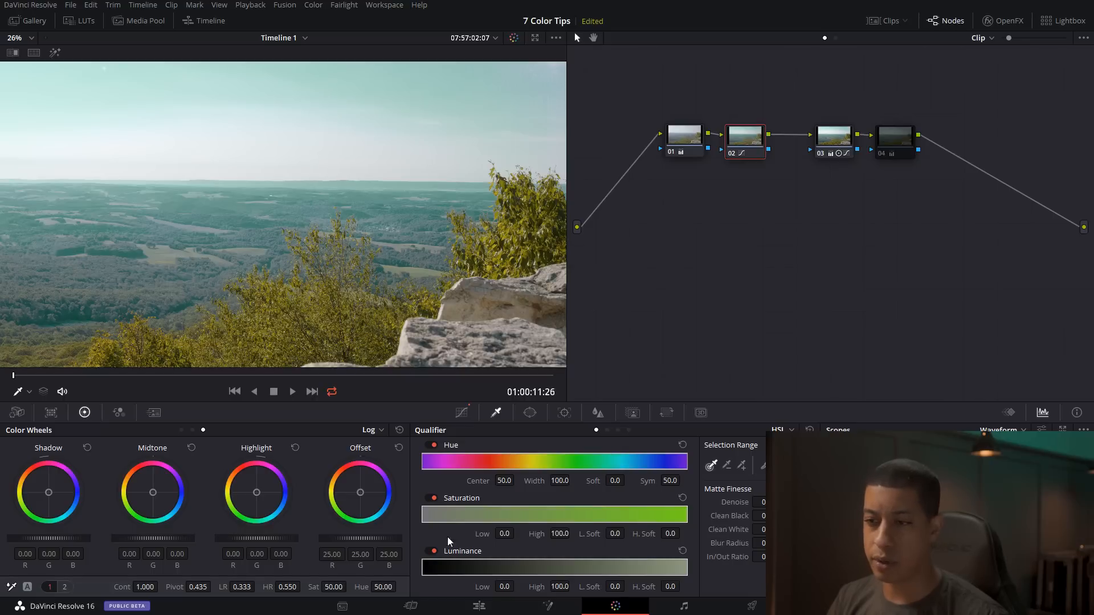
left_click(618, 431)
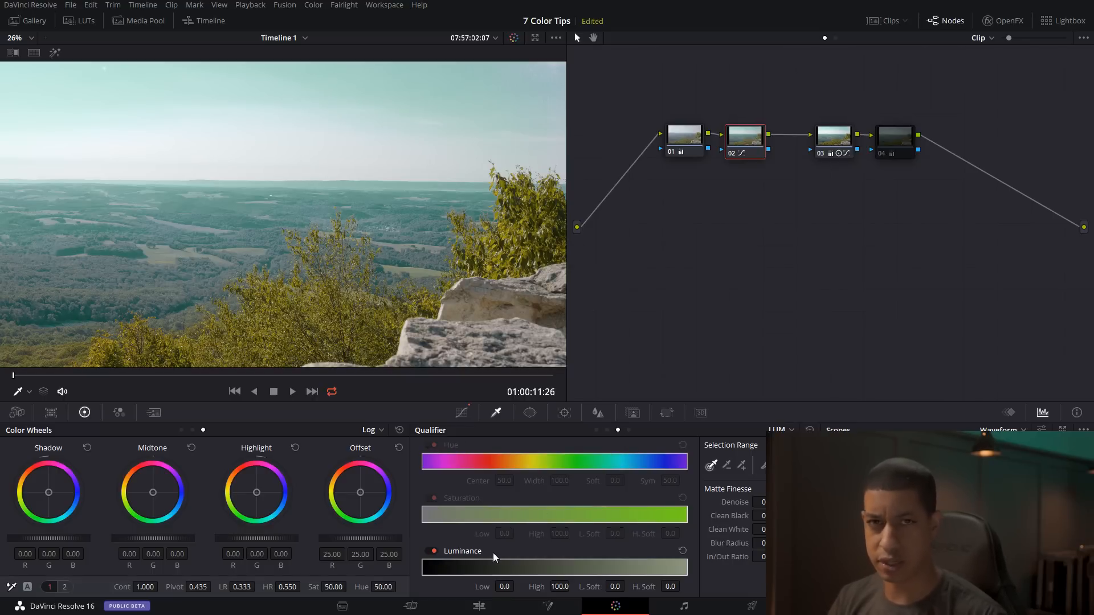
left_click(55, 53)
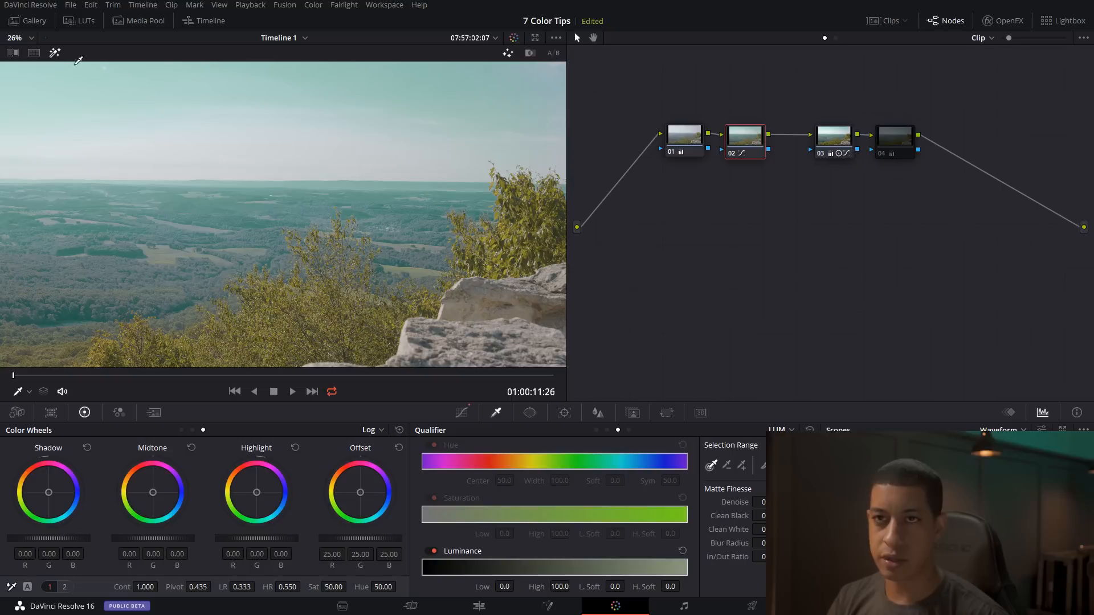
left_click_drag(517, 586, 517, 585)
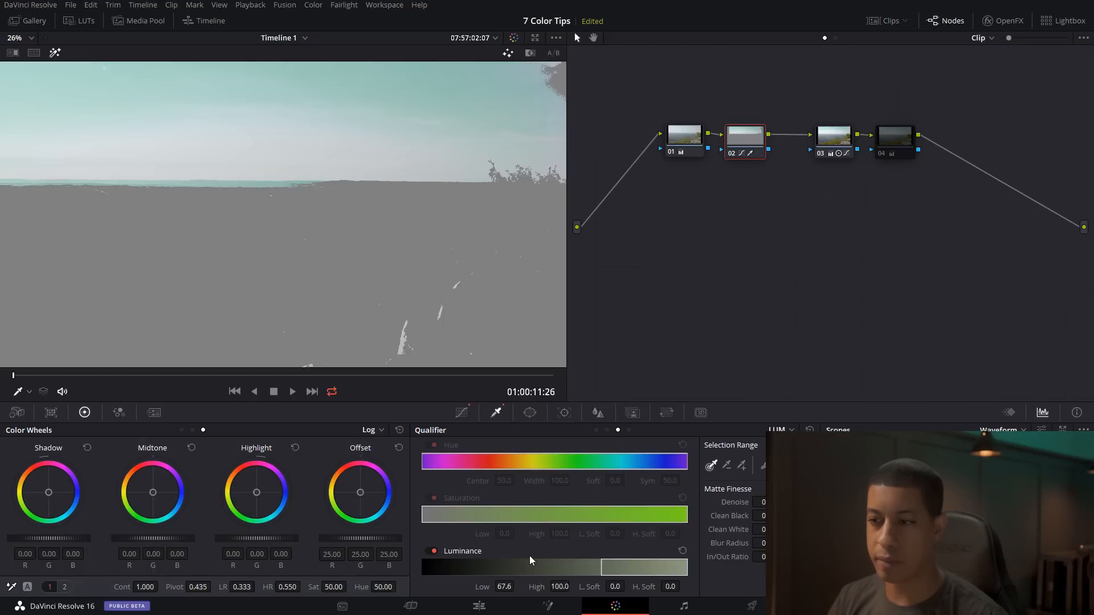
left_click_drag(500, 587, 500, 587)
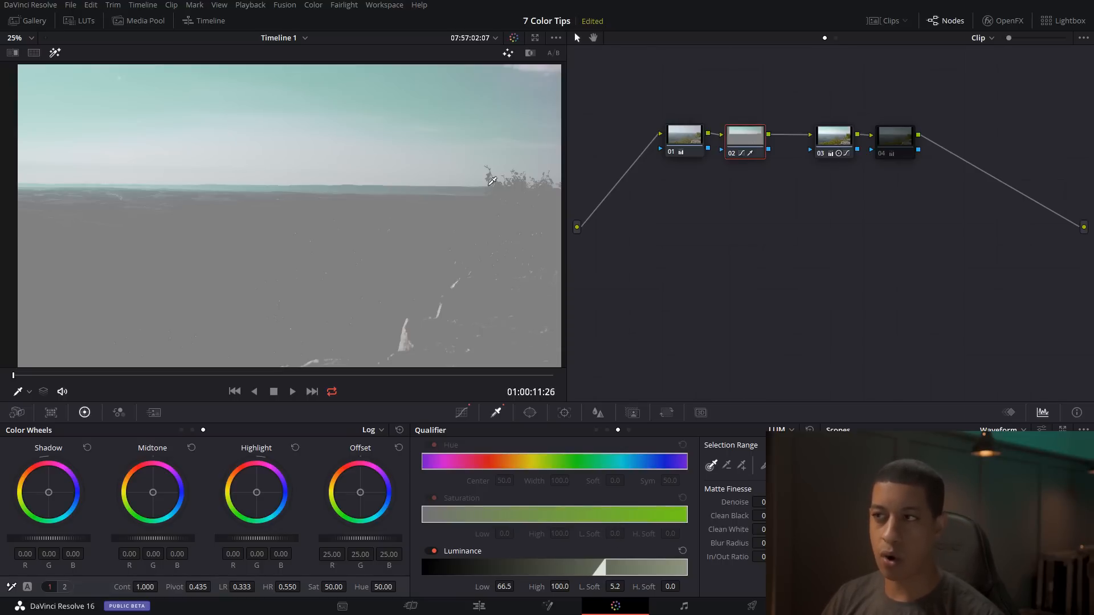
left_click(54, 53)
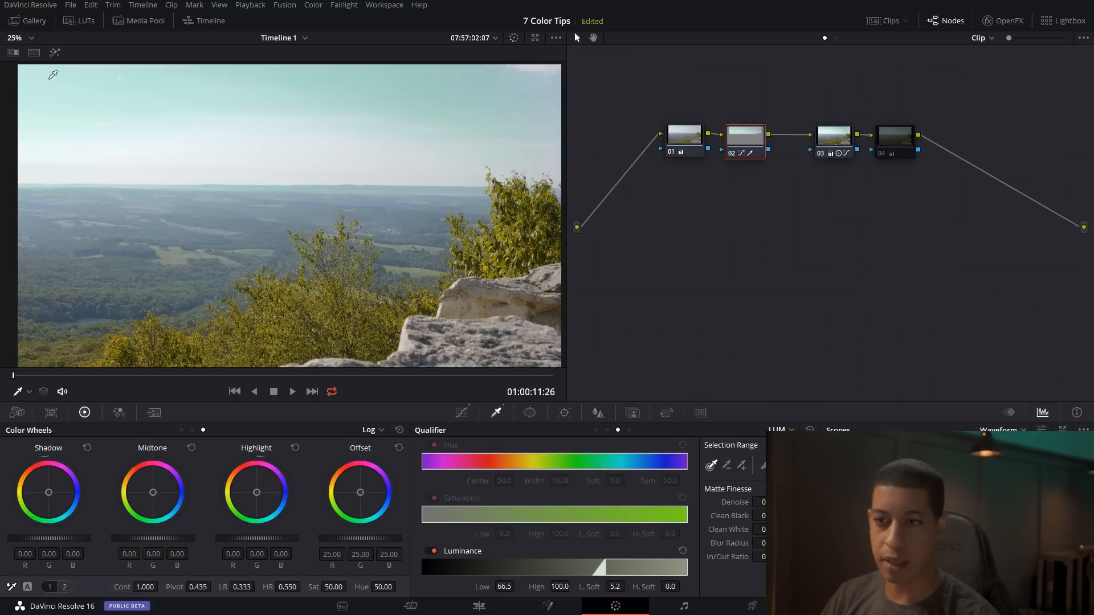
- Reset node 02's Hue Vs Lum, Hue Vs Sat and Hue Vs Hue curves, and show the custom curves
left_click(461, 413)
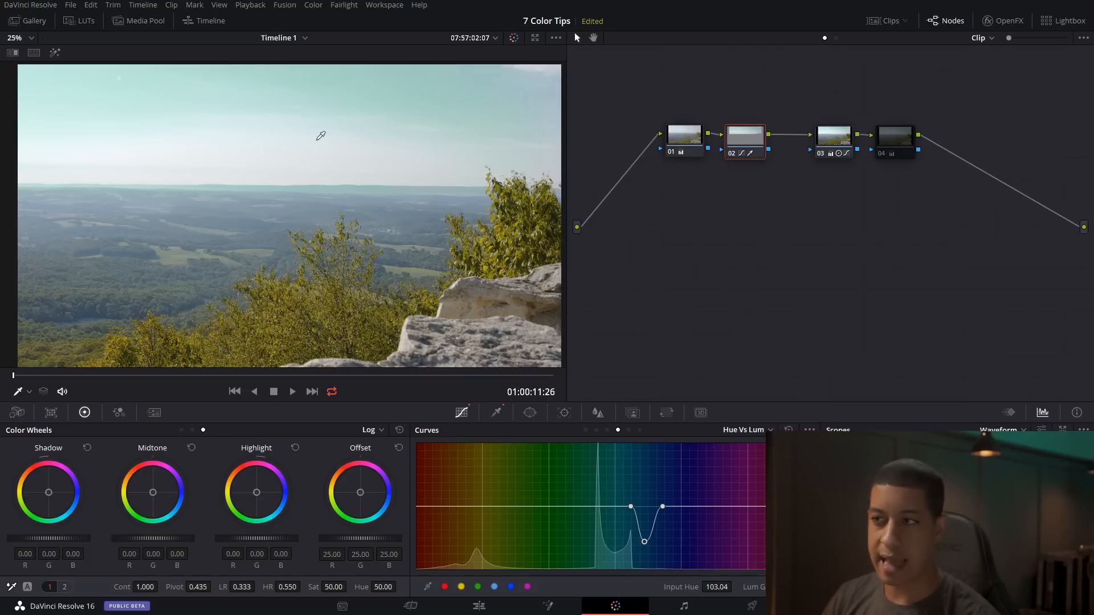
left_click(790, 430)
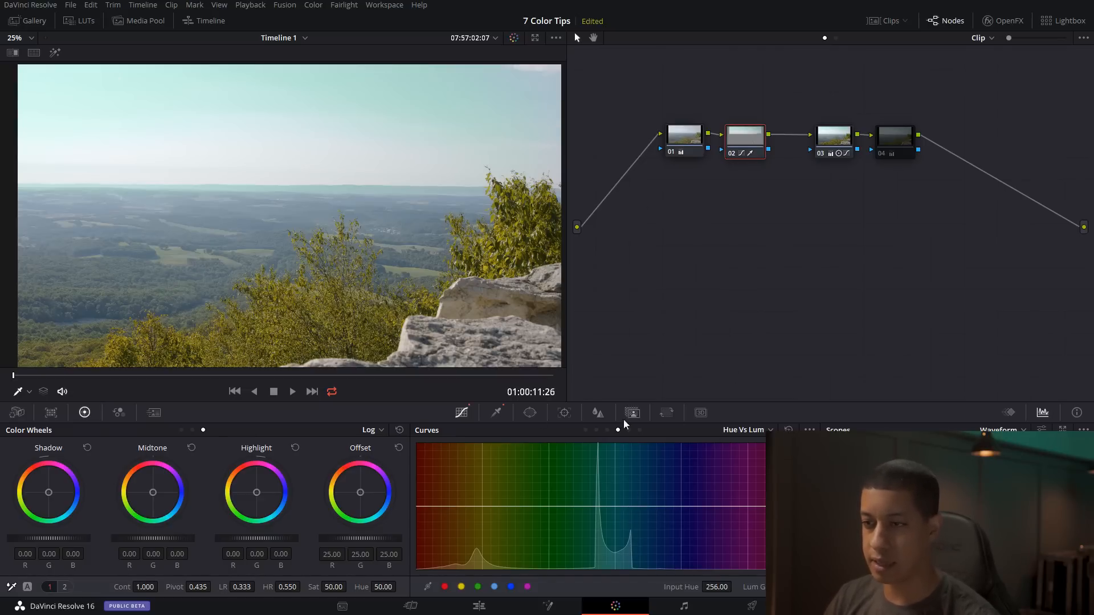
left_click(607, 430)
left_click(788, 429)
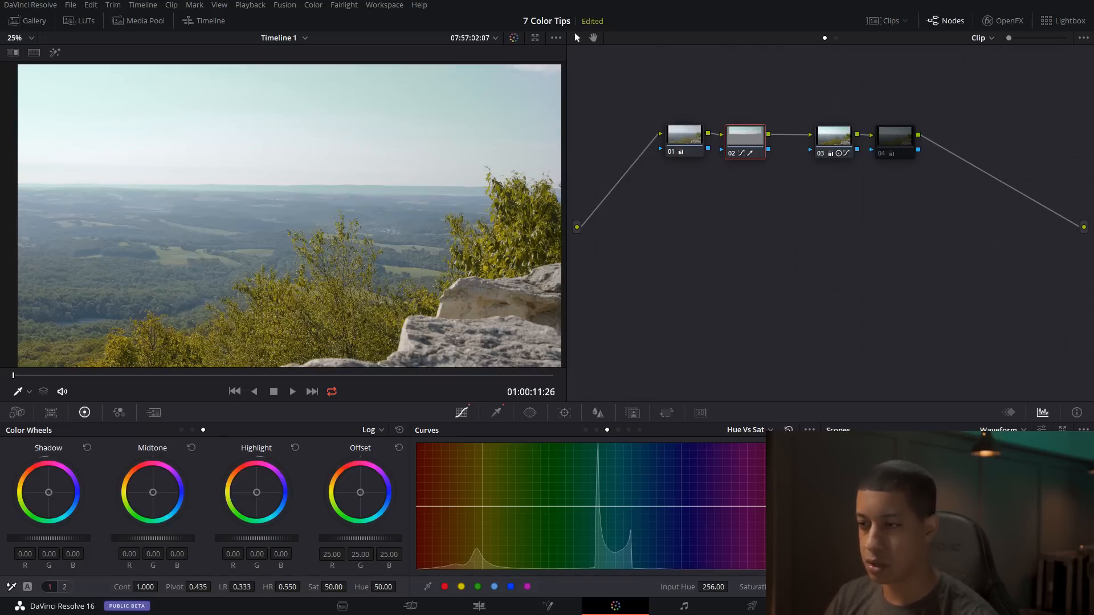
left_click(629, 430)
left_click(596, 430)
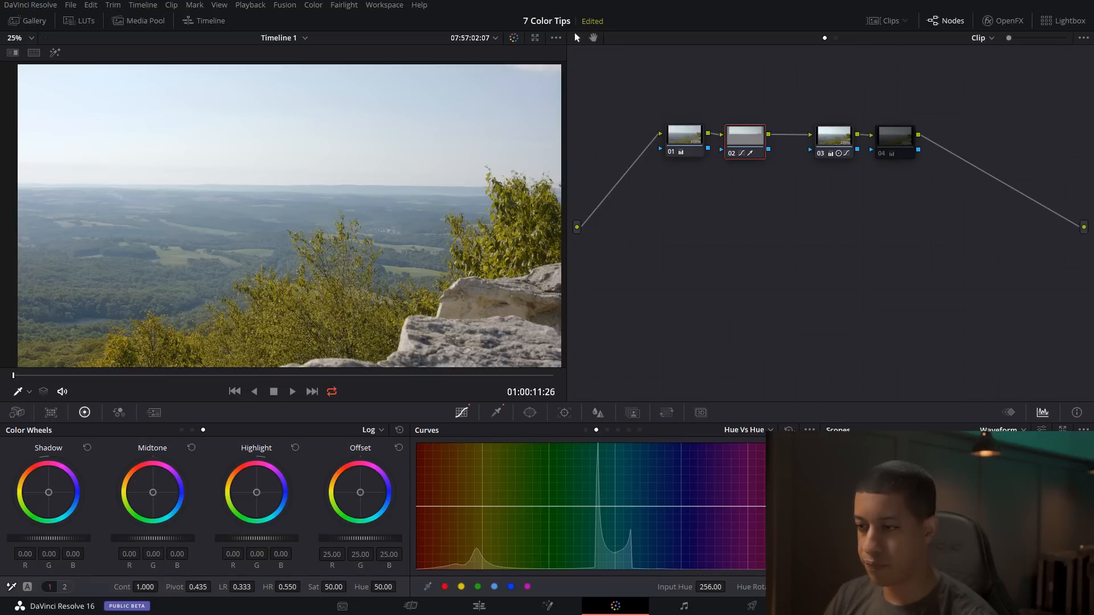
left_click(585, 431)
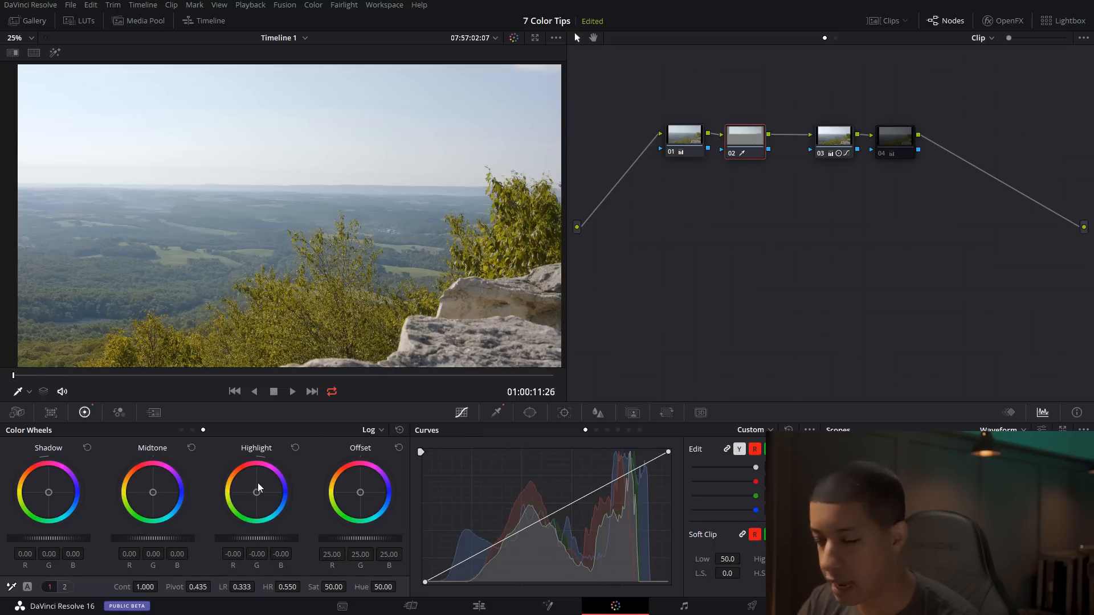
- Try pushing node 02's Log highlights toward blue with R -0.22, G 0.13 and B 0.31, and undo it
left_click_drag(257, 483, 258, 484)
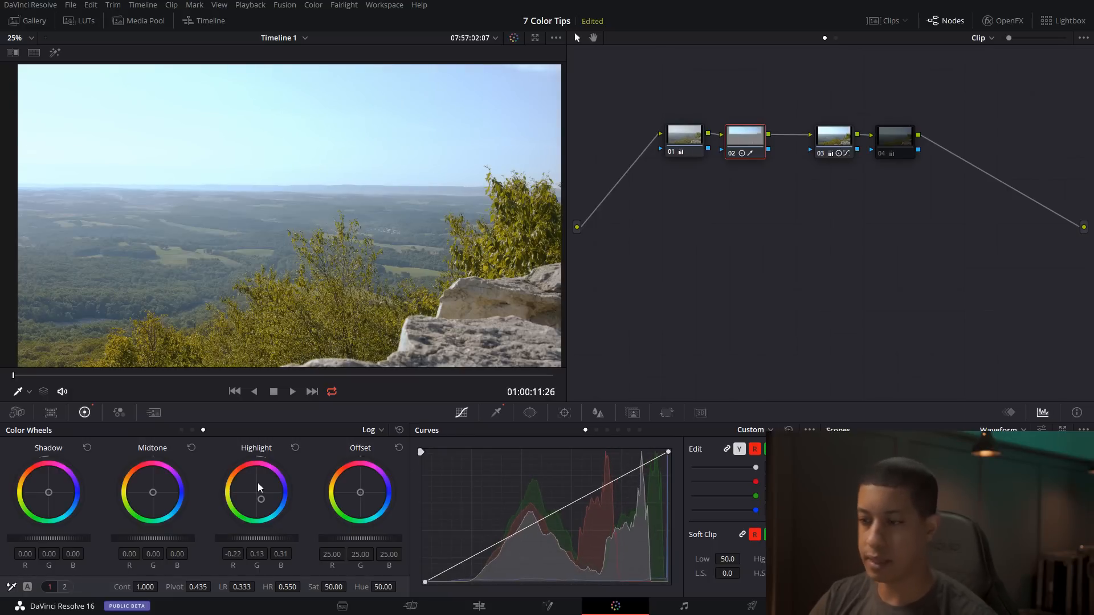
key("ctrl+z")
- Try pushing node 02's primaries Gain toward blue with R 0.86, G 1.10 and B 1.19, and reset the primaries
key("alt+z")
left_click_drag(258, 483, 257, 483)
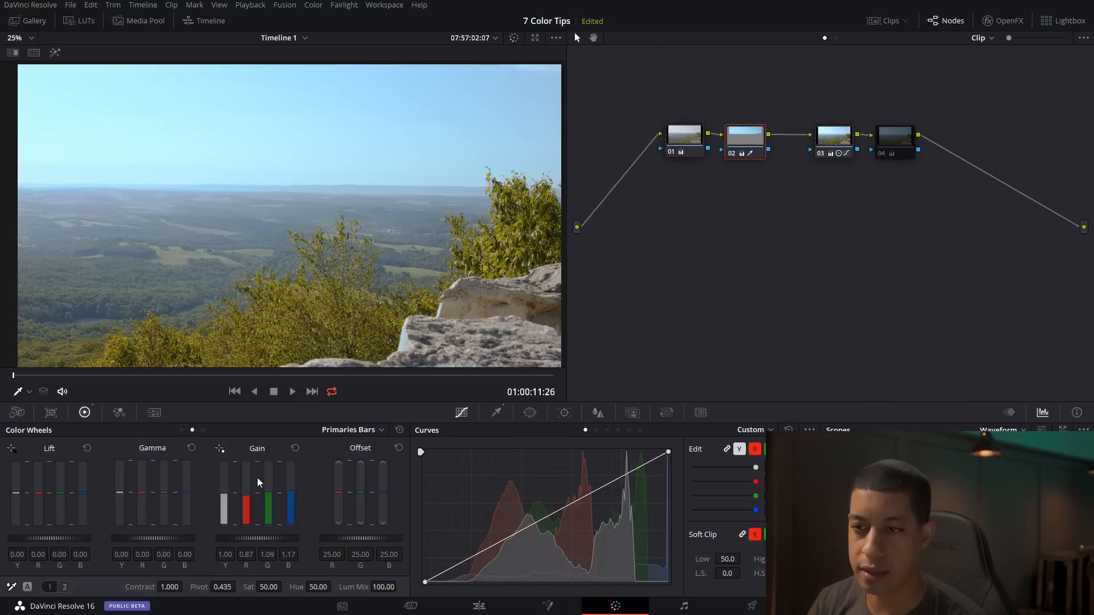
left_click(181, 429)
left_click_drag(258, 496, 258, 497)
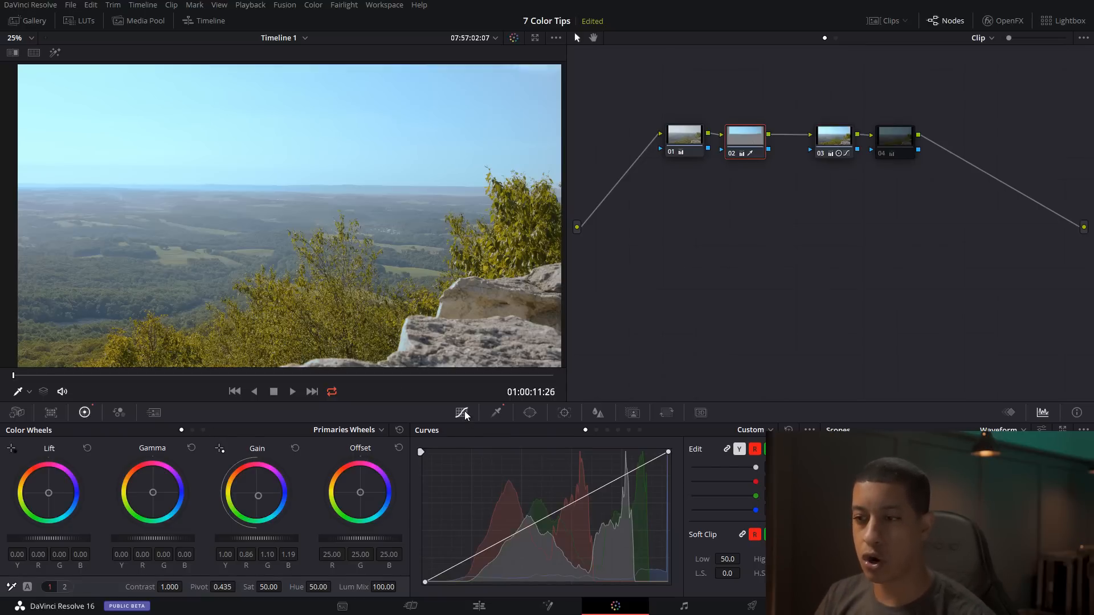
left_click(617, 430)
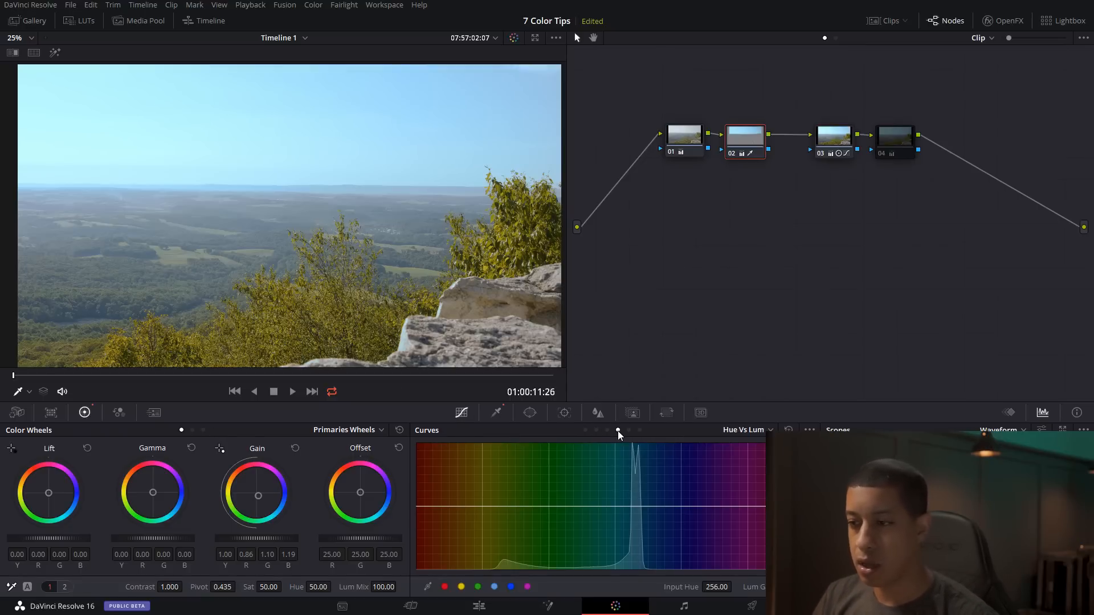
left_click(398, 429)
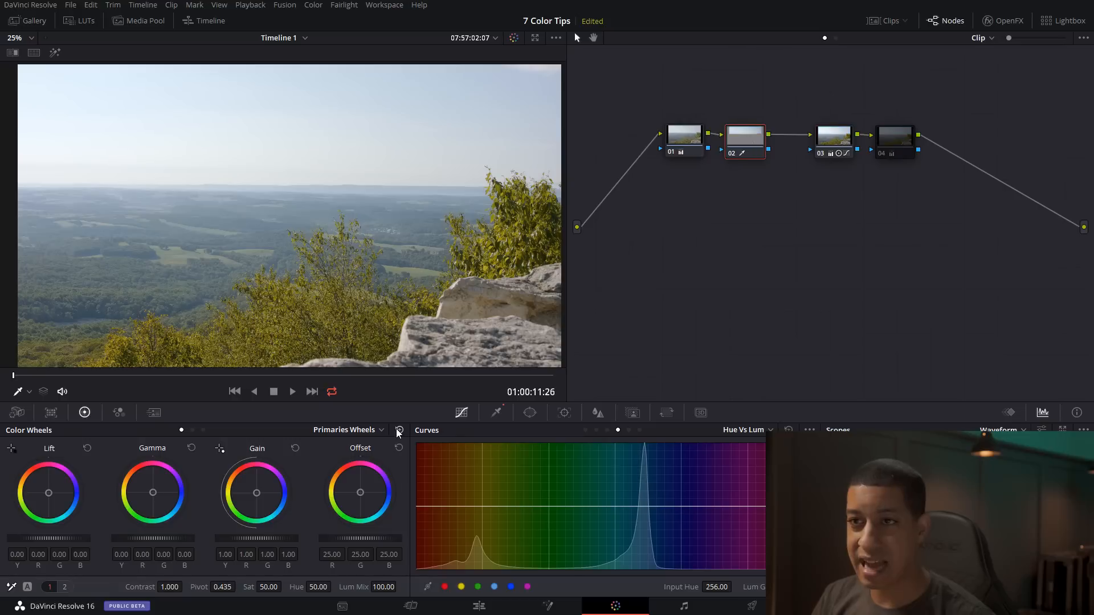
- Try raising the sampled sky color's luminance on node 02's Hue Vs Lum curve, and reset the curve
left_click(307, 94)
left_click_drag(644, 507, 644, 482)
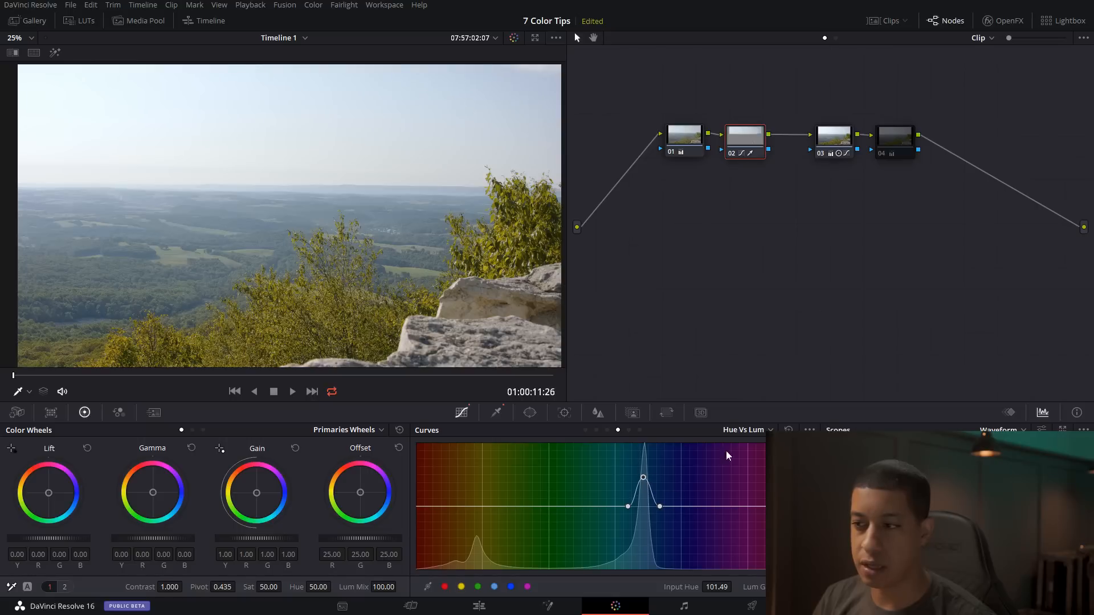
left_click(789, 430)
- Sample the sky color on node 02's Hue Vs Hue curve and shift its hue slightly toward teal
left_click(761, 432)
left_click(750, 459)
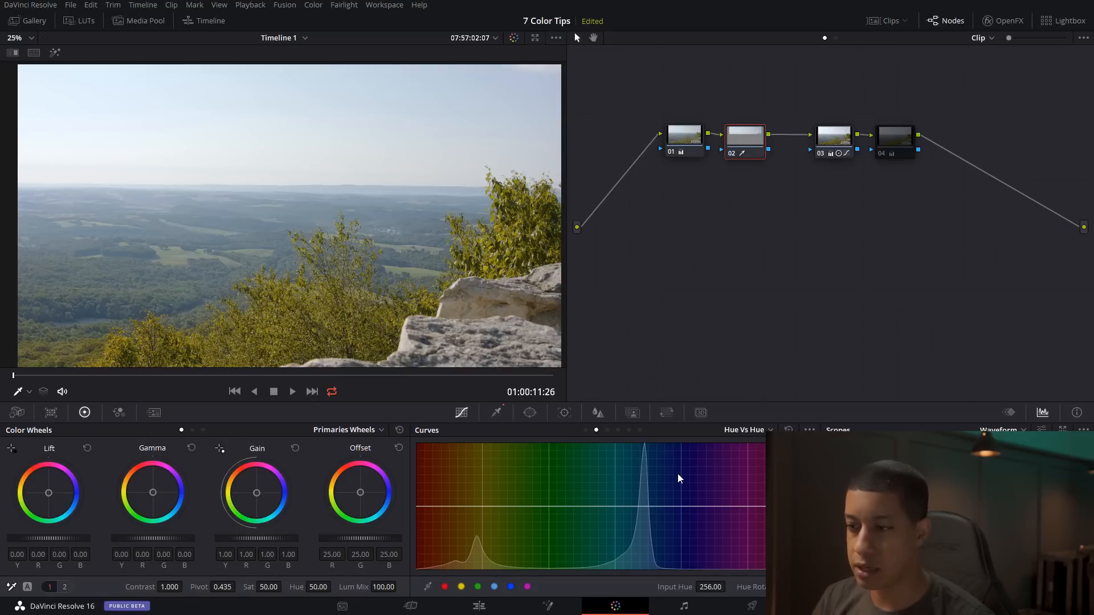
left_click(260, 102)
left_click_drag(639, 503, 645, 498)
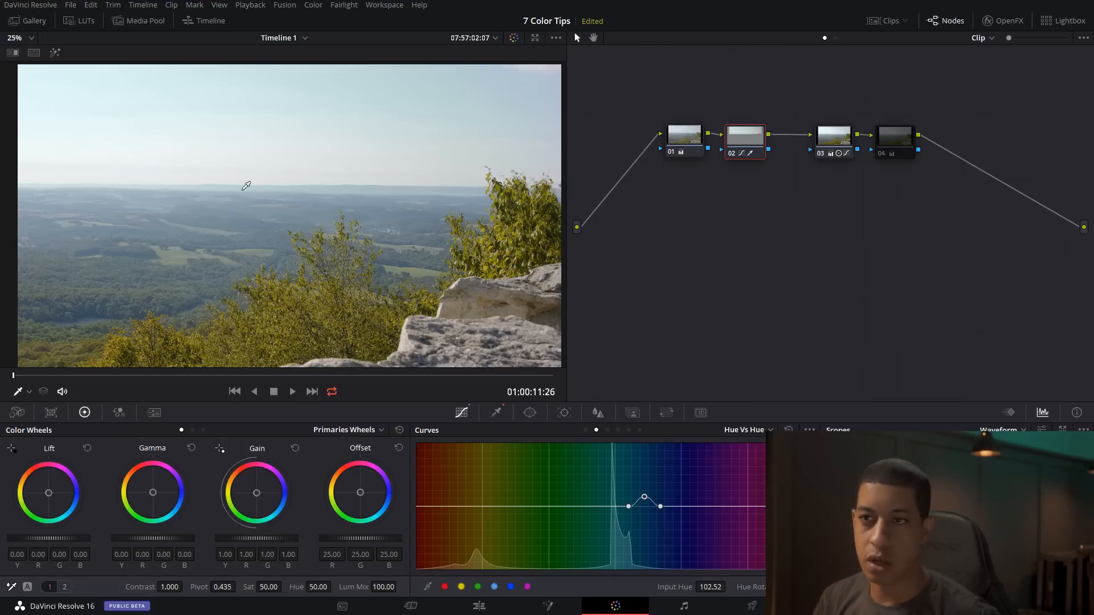
- Shift the sky's hue point further up on node 02's Hue Vs Hue curve and warm its Gain to R 1.20, G 0.88, B 0.73
left_click(499, 413)
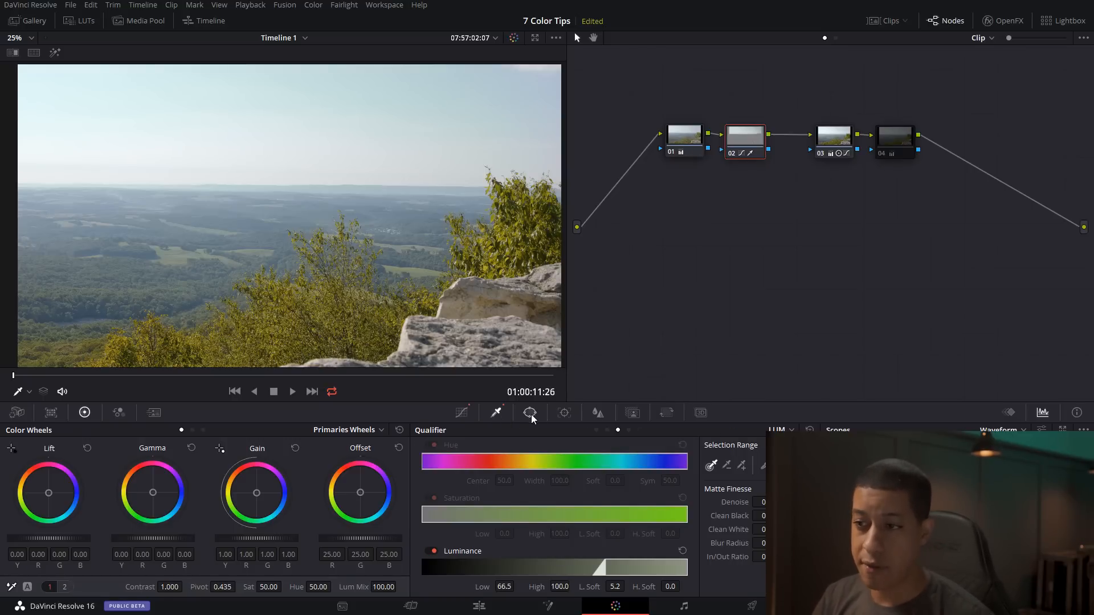
left_click(529, 415)
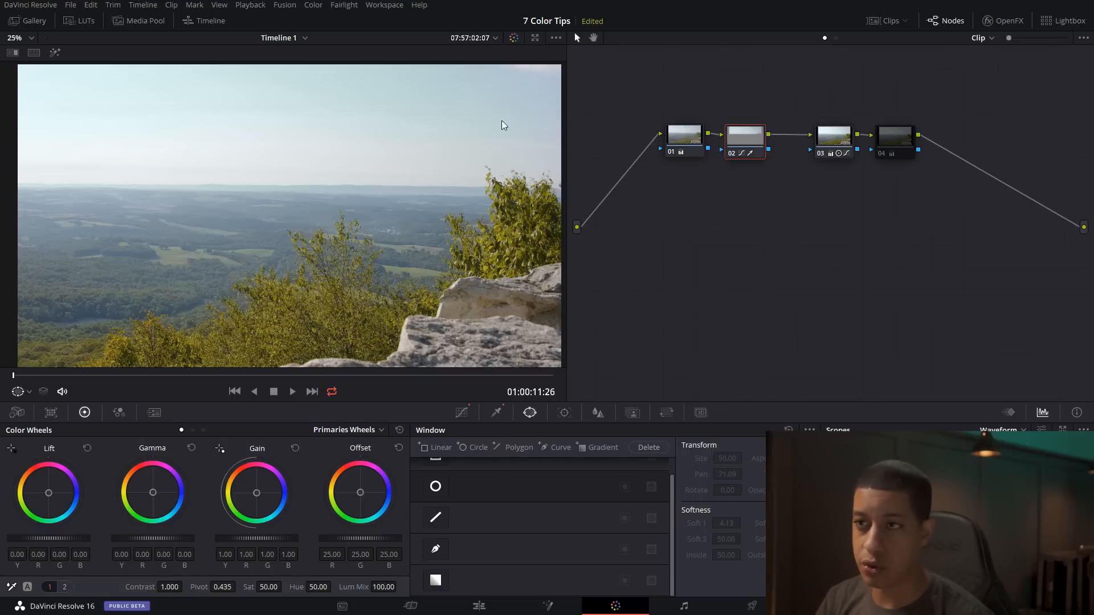
left_click(461, 412)
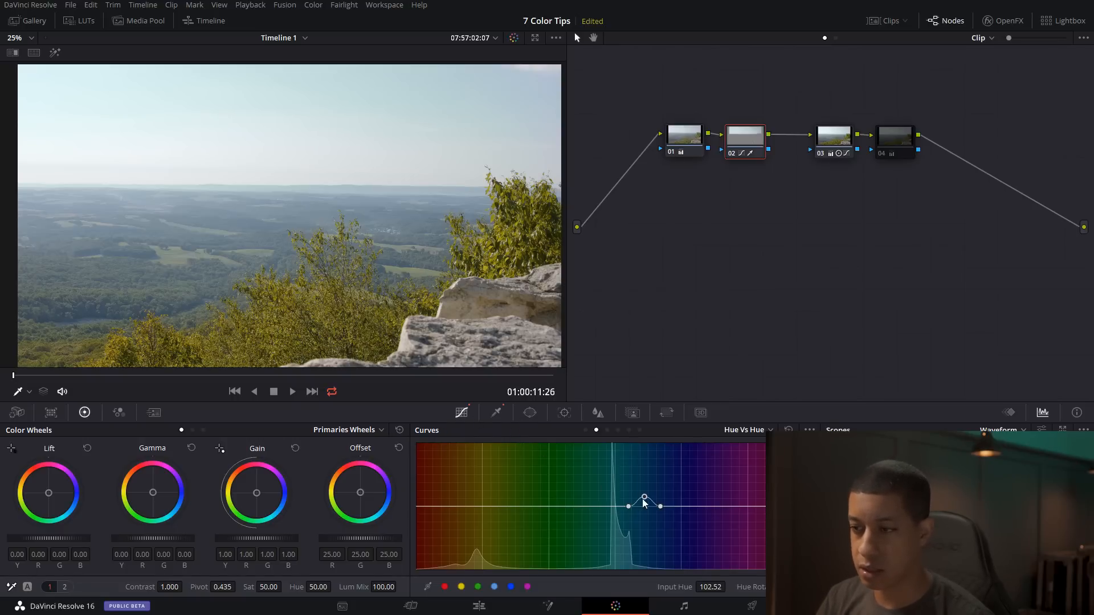
left_click_drag(645, 506, 646, 488)
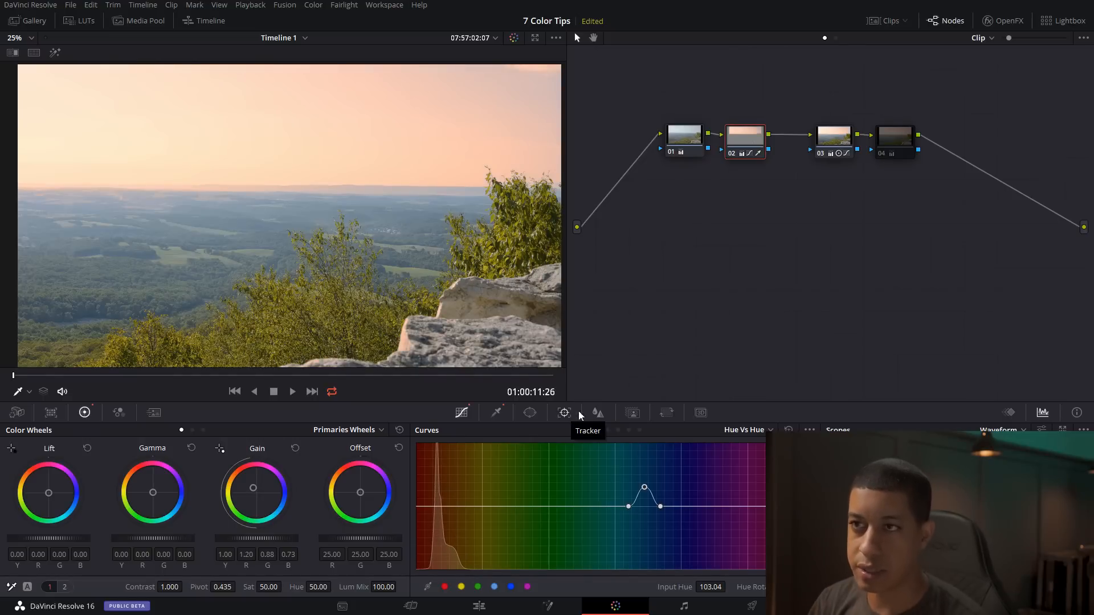
- Add a circular window to node 02 around part of the sky, with size about 60.70 and pan about 64.58
left_click(530, 412)
left_click(435, 487)
left_click_drag(530, 93, 459, 99)
left_click_drag(377, 98, 241, 98)
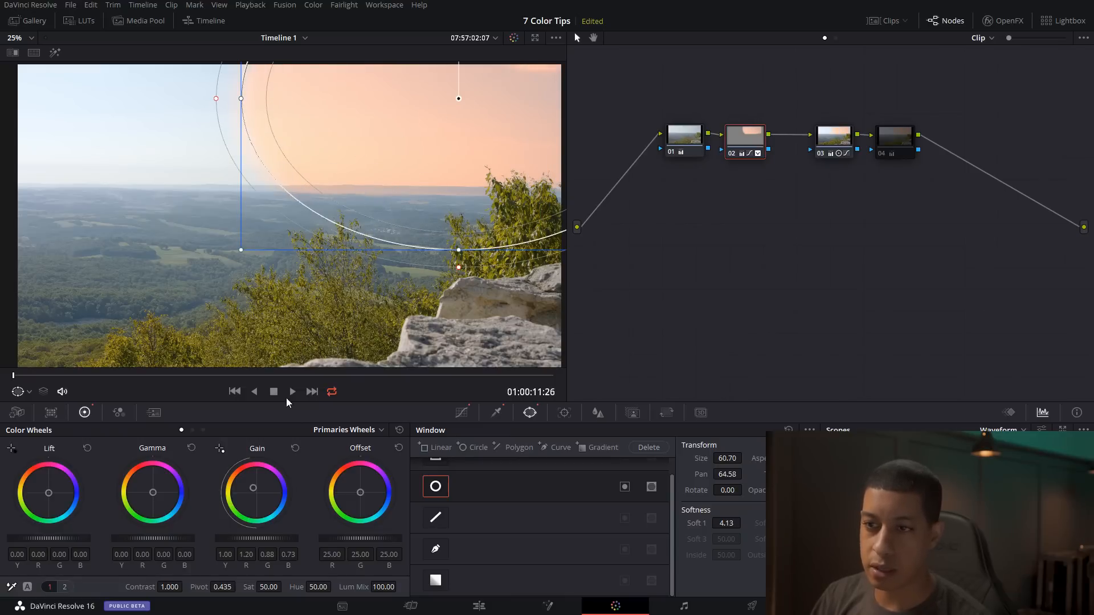
- Soften the edge of node 02's circular window to about 26.85 and space node 04 farther from node 03
left_click(496, 412)
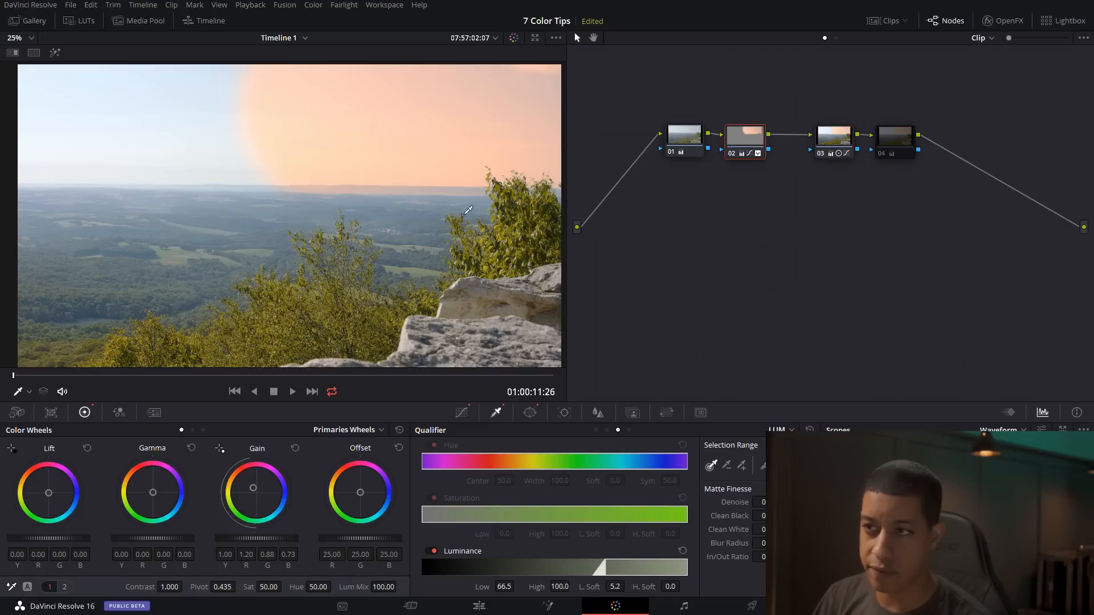
left_click(531, 416)
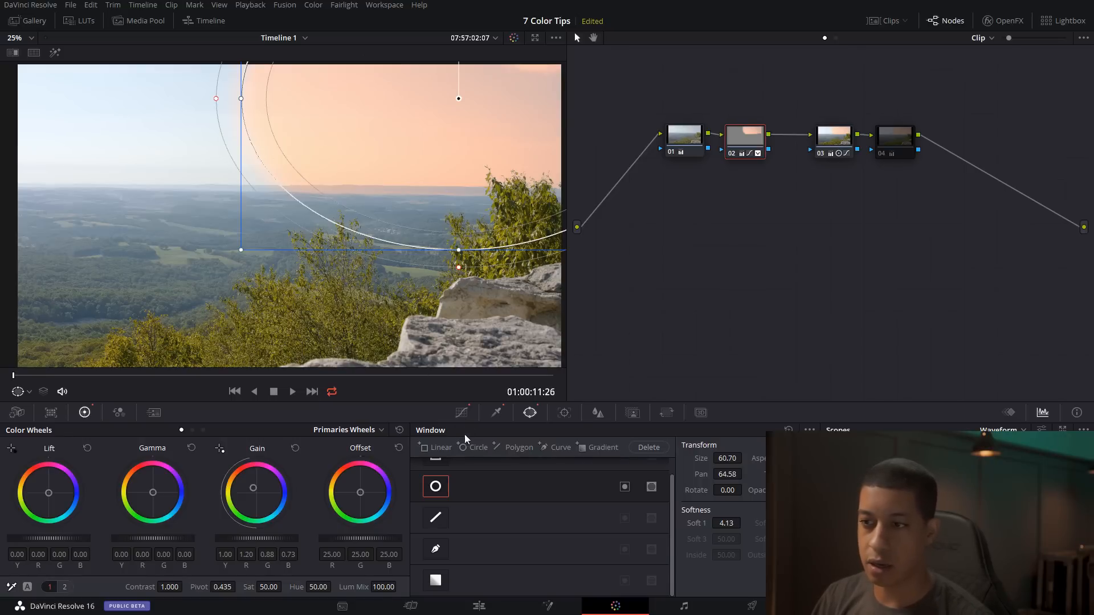
left_click_drag(459, 267, 454, 363)
left_click(828, 138)
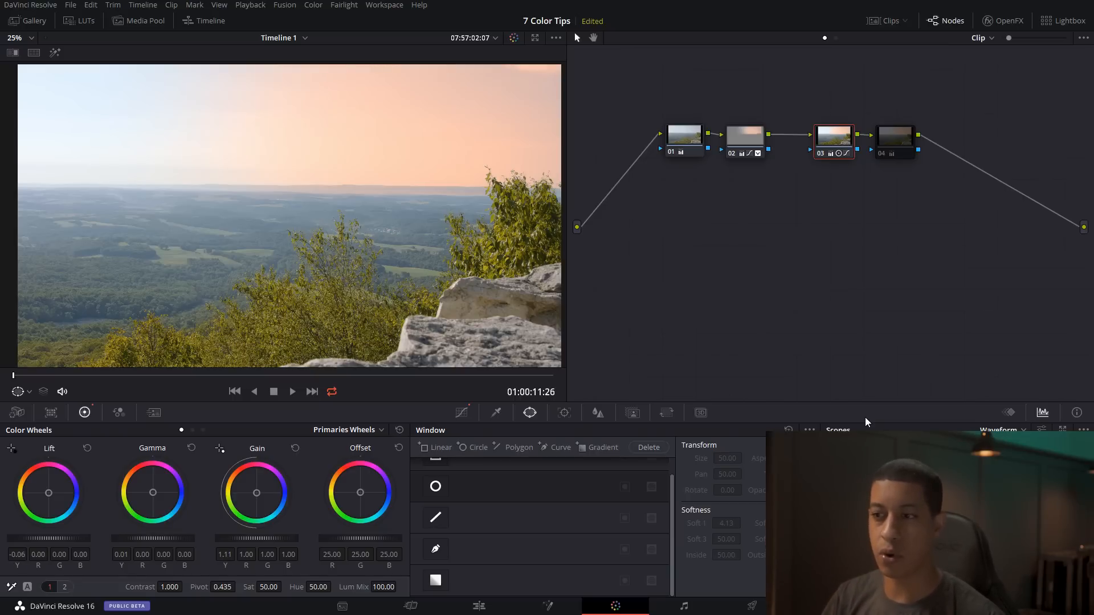
left_click(496, 412)
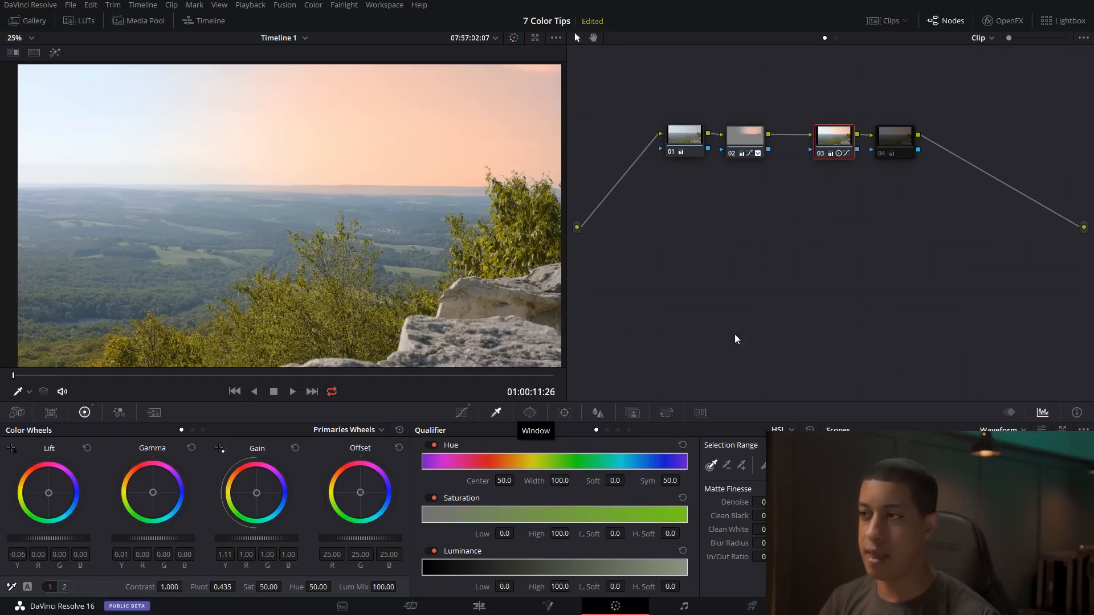
left_click_drag(891, 135, 911, 139)
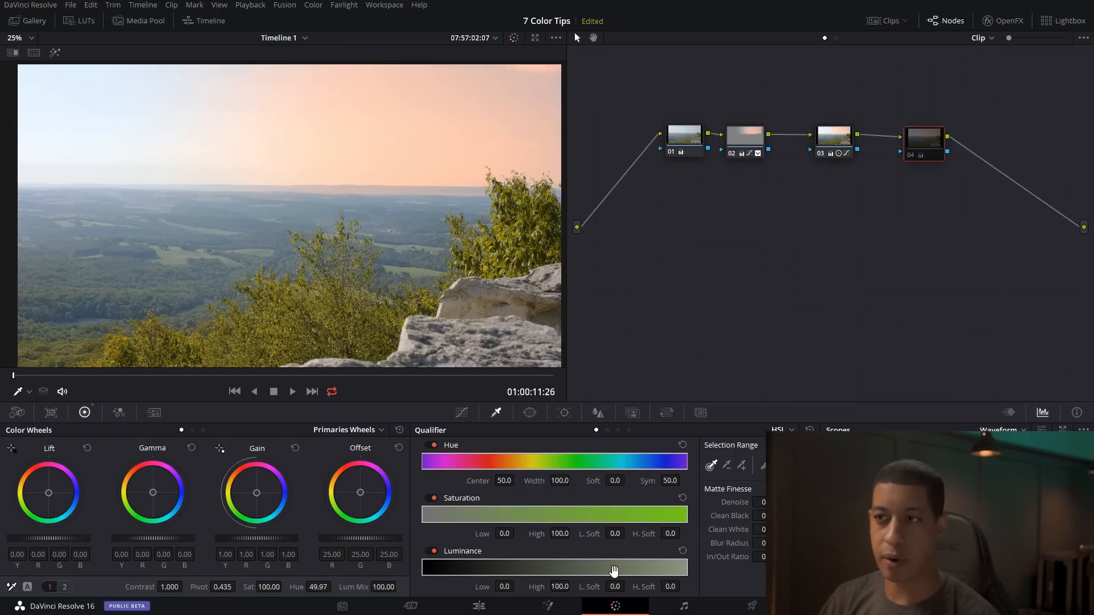
- Stretch node 02's circular window across the full sky, recenter it horizontally and raise its lower edge to just above the horizon
left_click(738, 146)
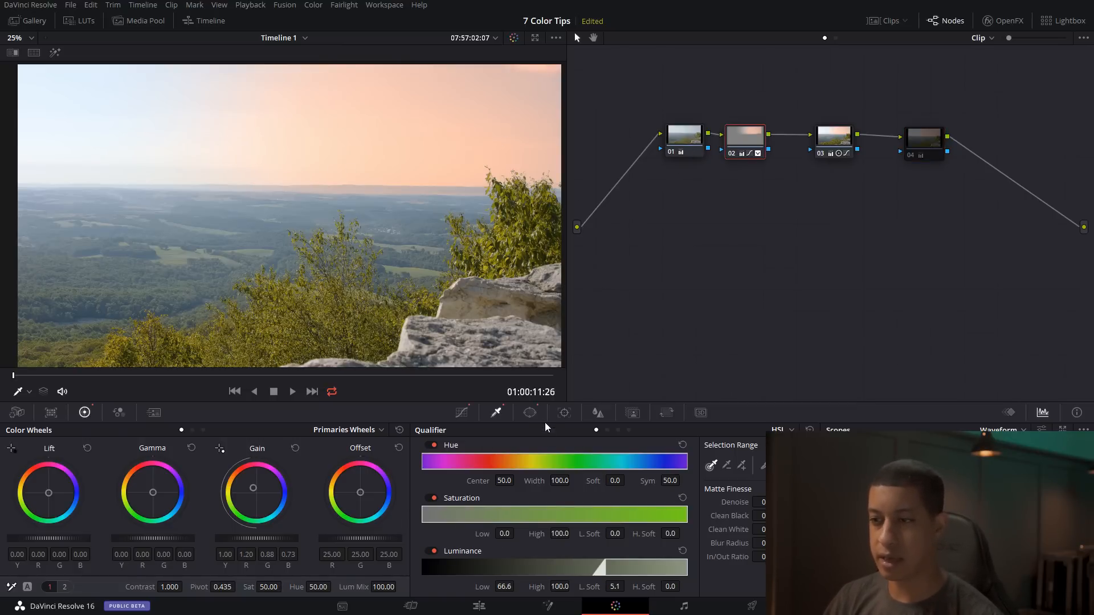
left_click(530, 412)
left_click_drag(243, 98, 31, 94)
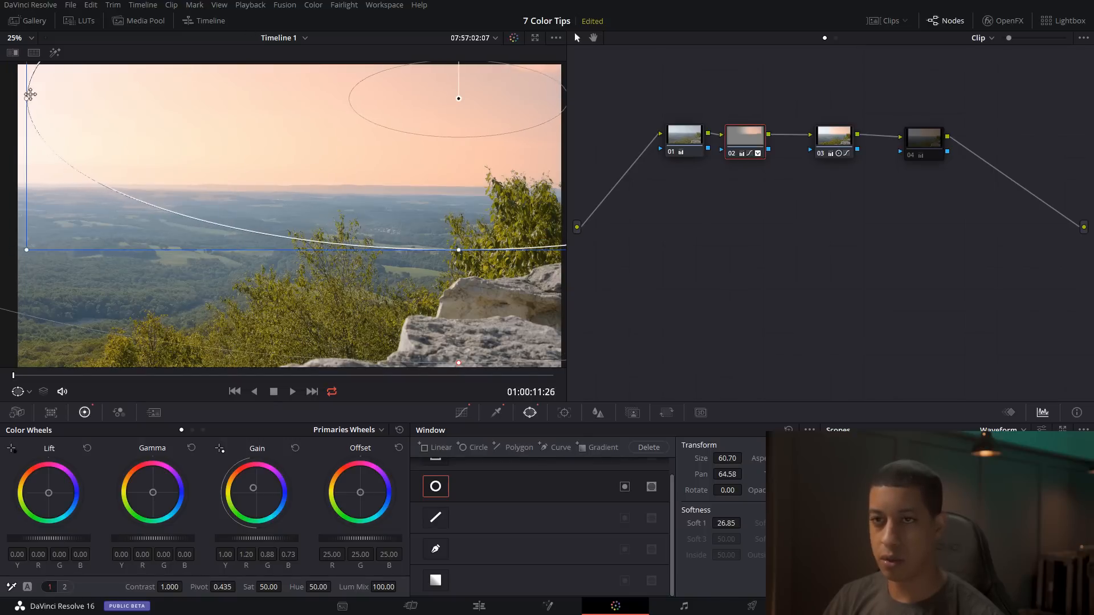
left_click_drag(458, 99, 310, 93)
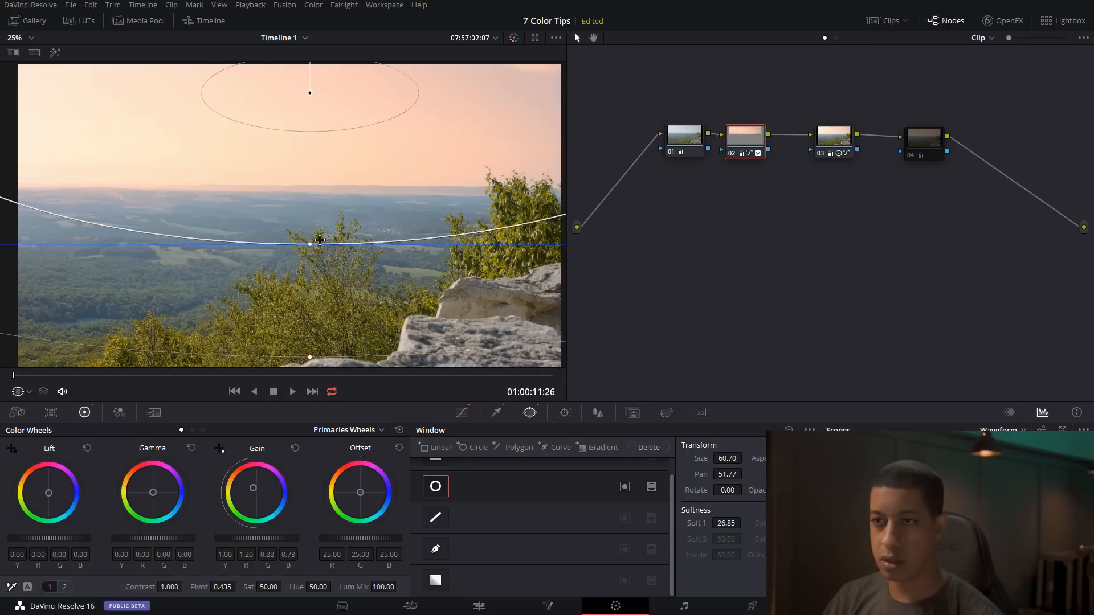
left_click_drag(309, 247, 310, 170)
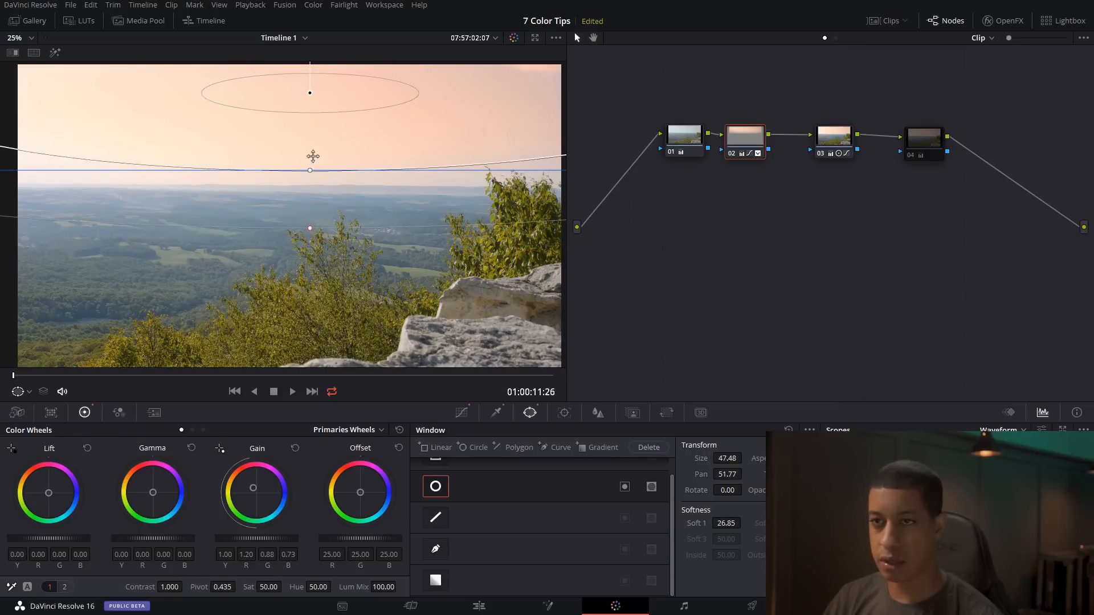
left_click_drag(307, 89, 315, 90)
- Lower the circular window's bottom edge below the horizon, bringing its size to about 58.19 and pan to about 52.55
left_click(827, 148)
left_click(752, 137)
left_click_drag(318, 95, 319, 102)
left_click_drag(319, 178, 319, 236)
left_click(832, 149)
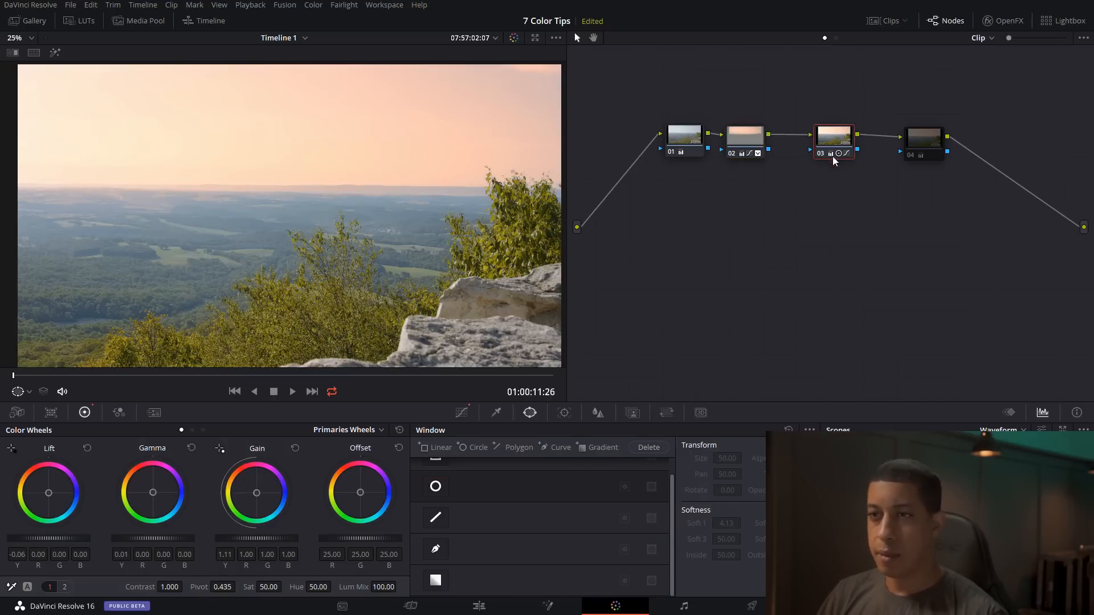
left_click(738, 146)
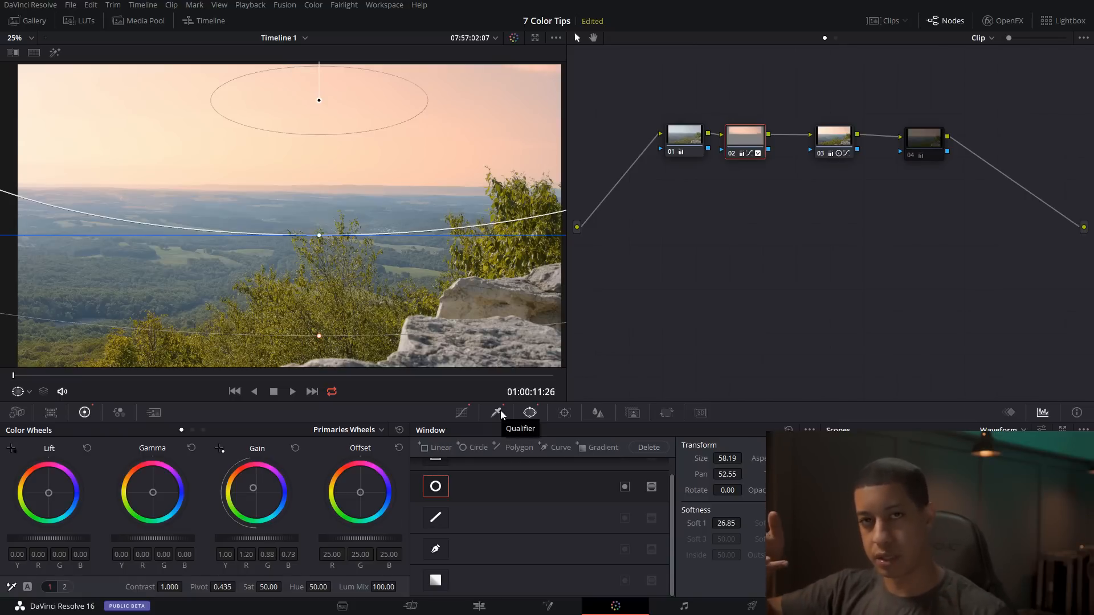
- Delete the disabled node 04 and add a fresh serial node after node 03, spaced slightly apart
left_click(460, 414)
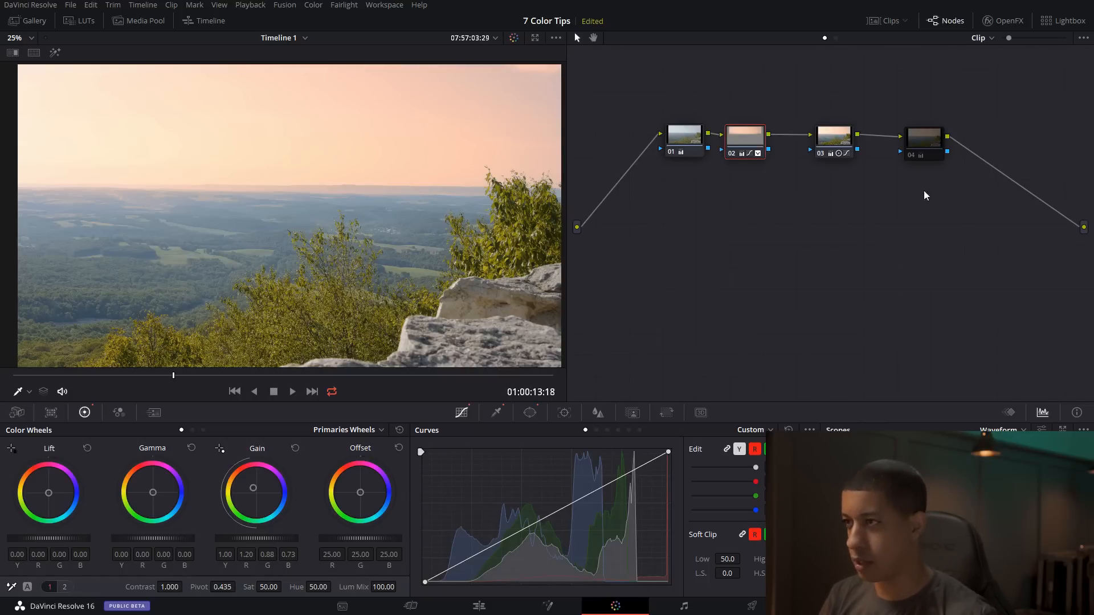
left_click(926, 150)
key("Delete")
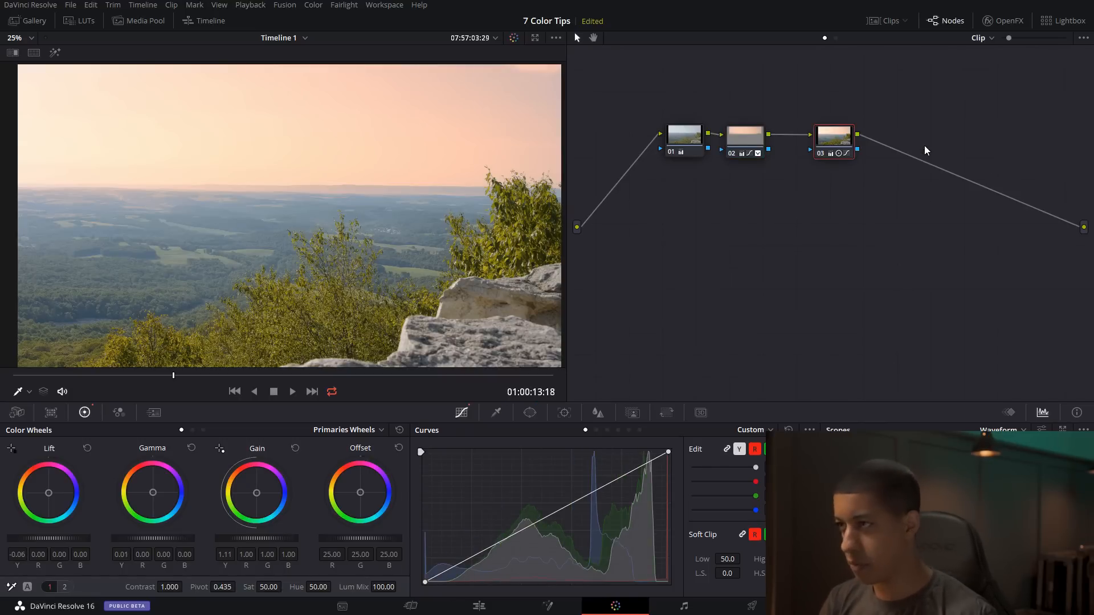
left_click(817, 140)
key("alt+s")
left_click_drag(892, 138, 909, 139)
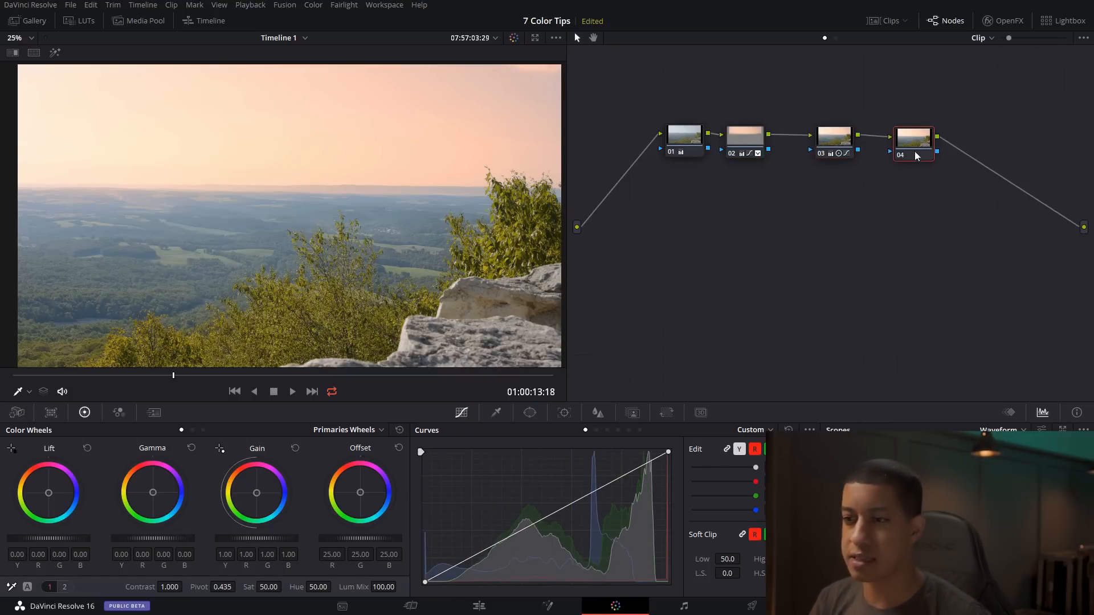
- Desaturate the highlights on node 04's Lum Vs Sat curve, with an anchor at luminance 0.62, a lowered point at 0.82 and saturation 0.00 at 1.00
left_click(630, 431)
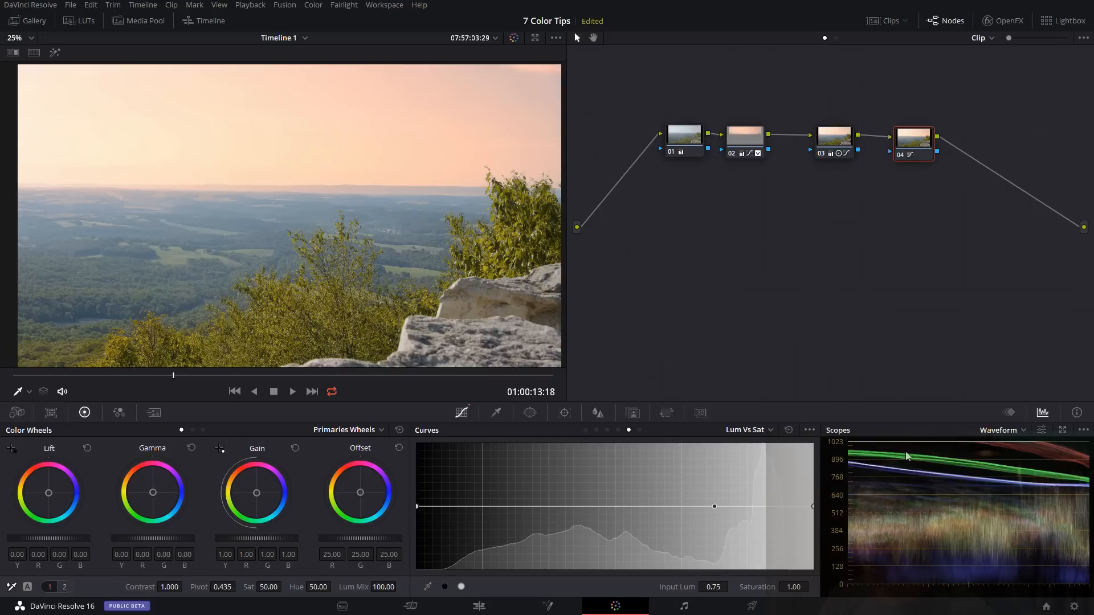
left_click_drag(813, 511, 805, 579)
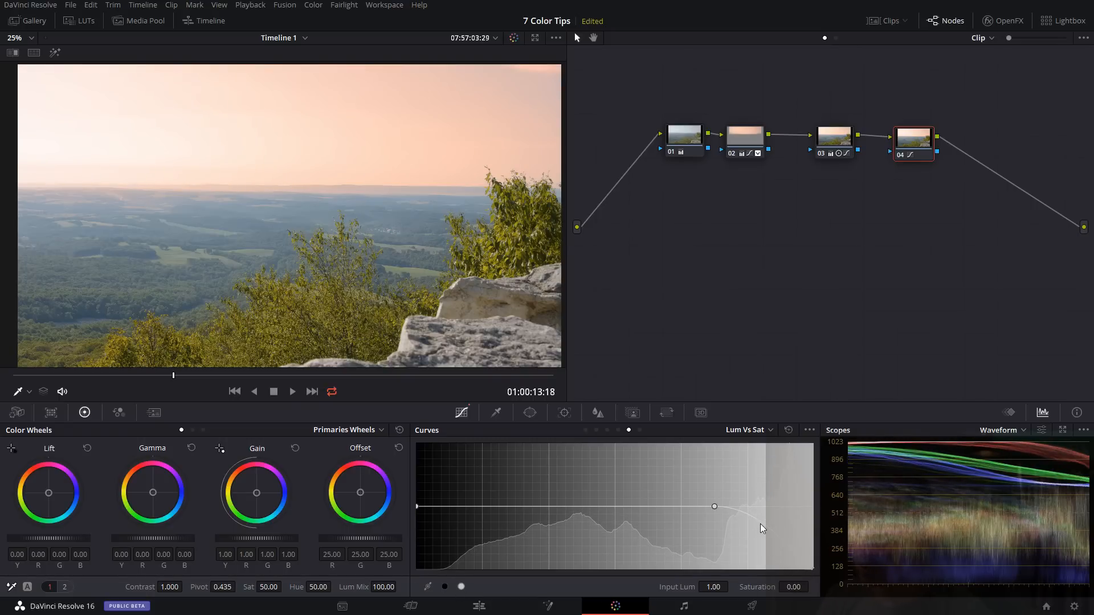
left_click_drag(757, 528, 750, 538)
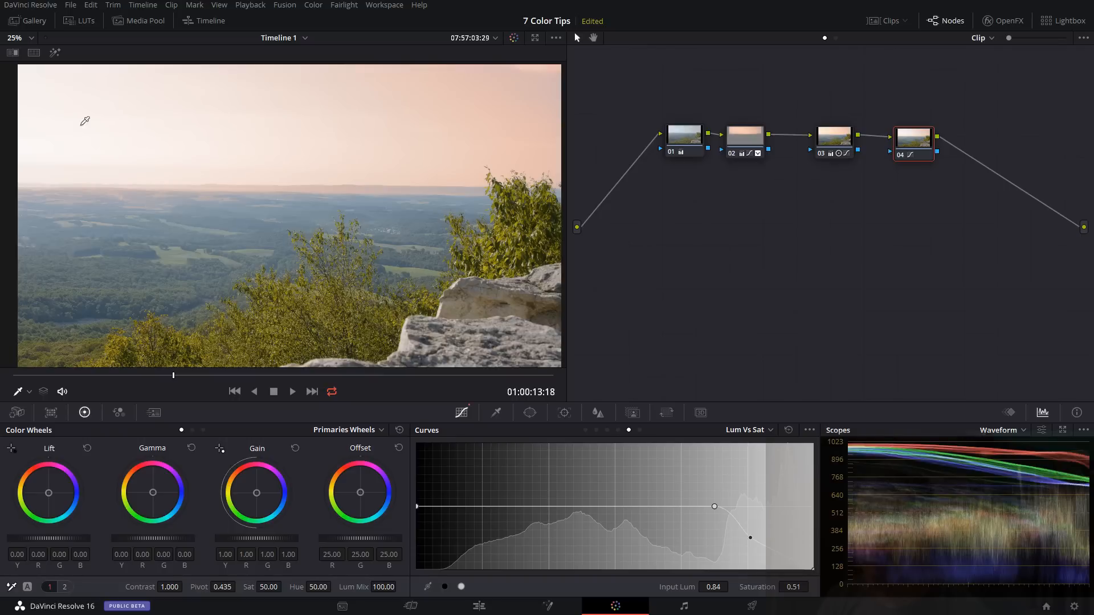
left_click_drag(715, 507, 664, 507)
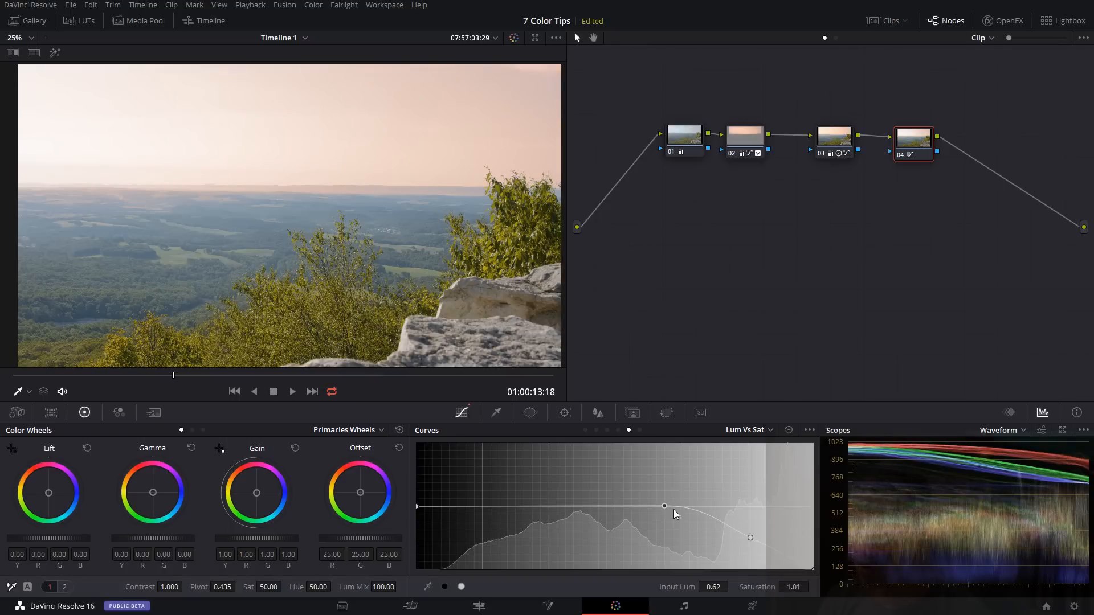
left_click_drag(750, 537, 742, 550)
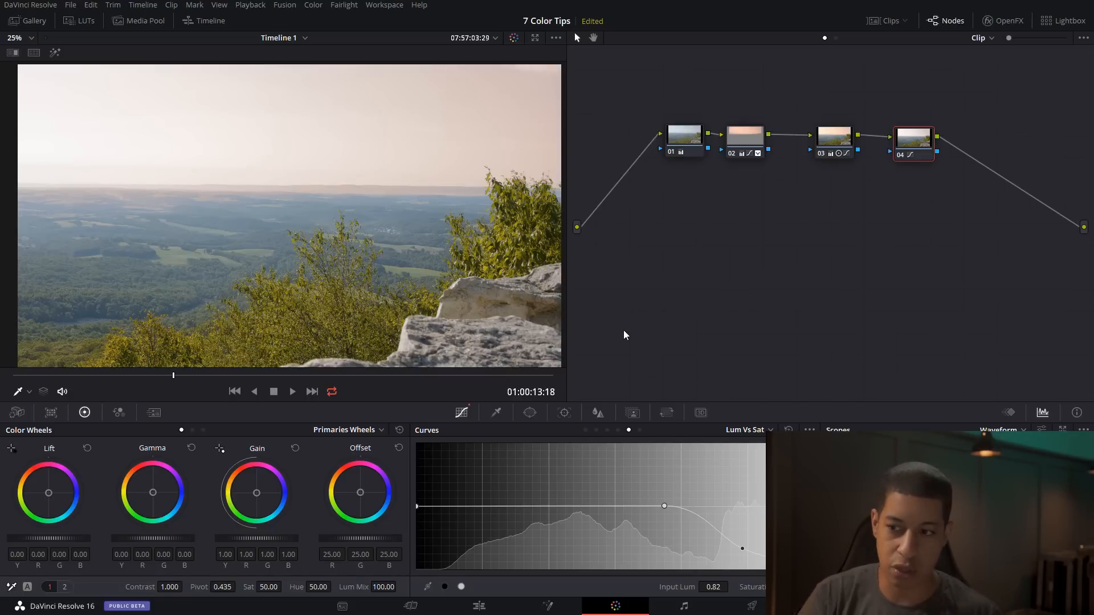
- Desaturate the shadows on node 04's Lum Vs Sat curve by lowering a point near luminance 0.28 and dropping the black endpoint to minimum
left_click(487, 506)
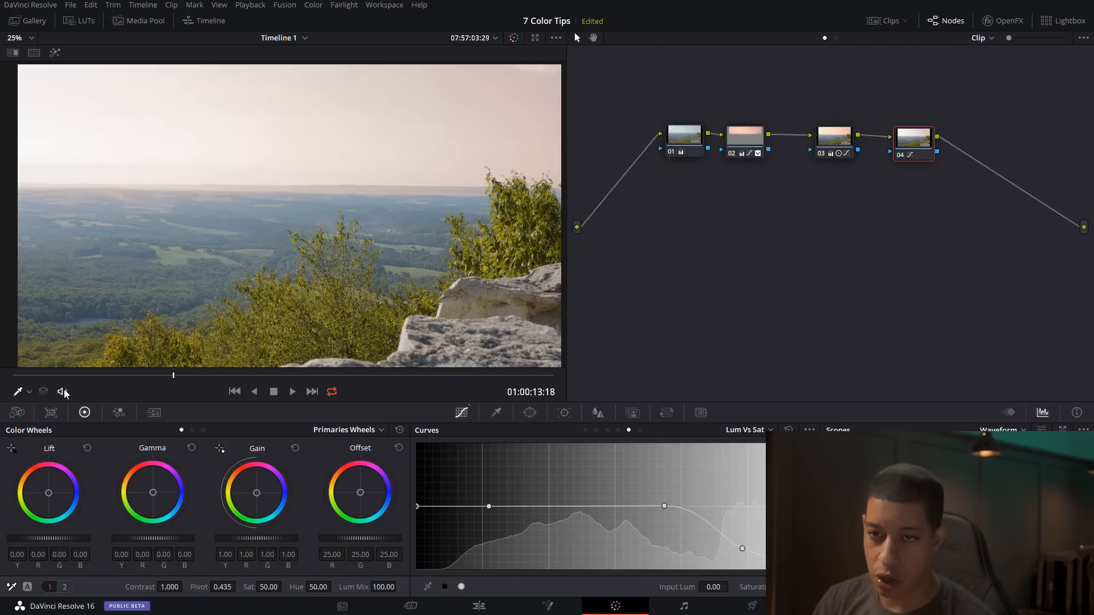
left_click(29, 392)
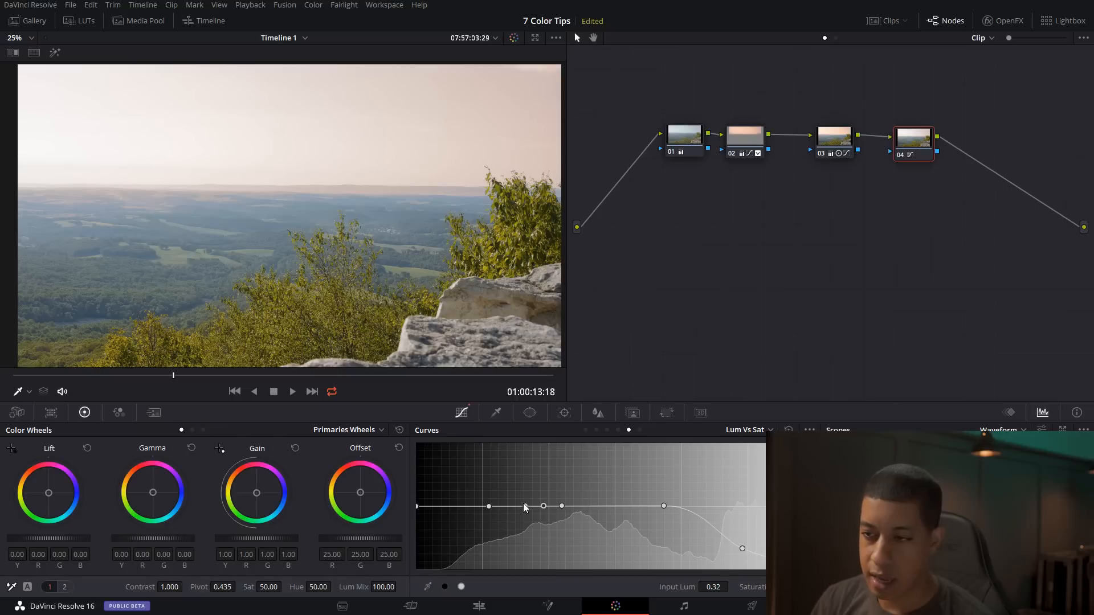
left_click_drag(548, 509, 529, 539)
right_click(489, 509)
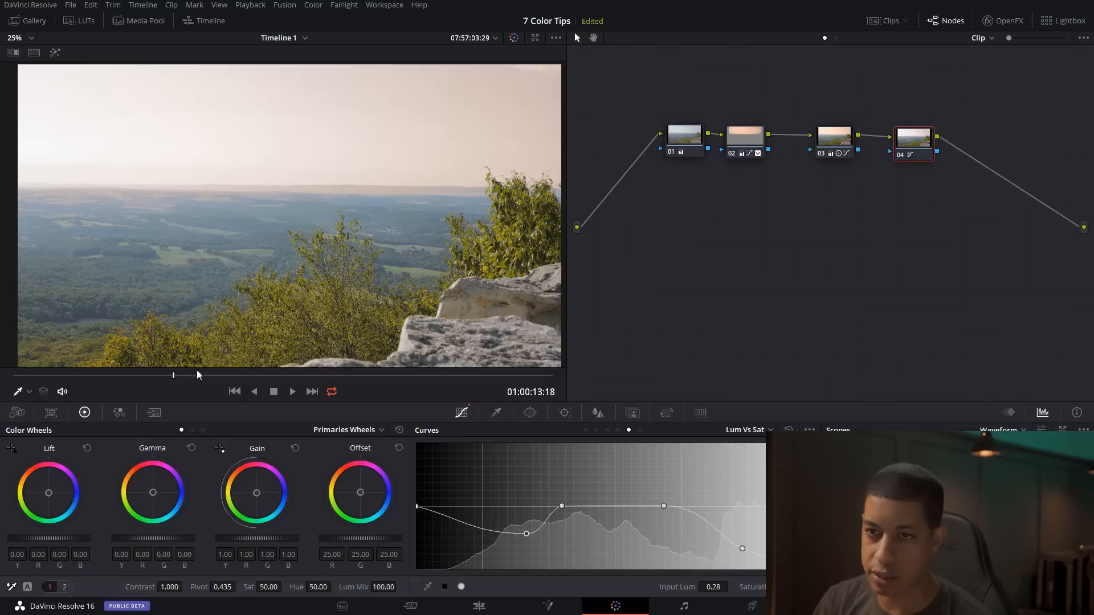
left_click_drag(417, 509, 418, 569)
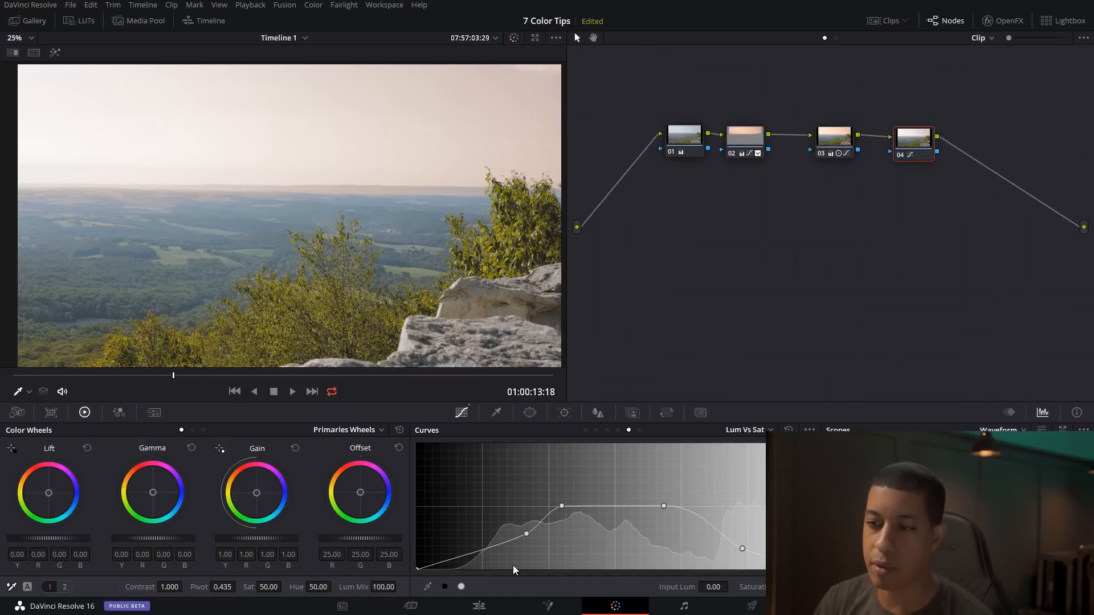